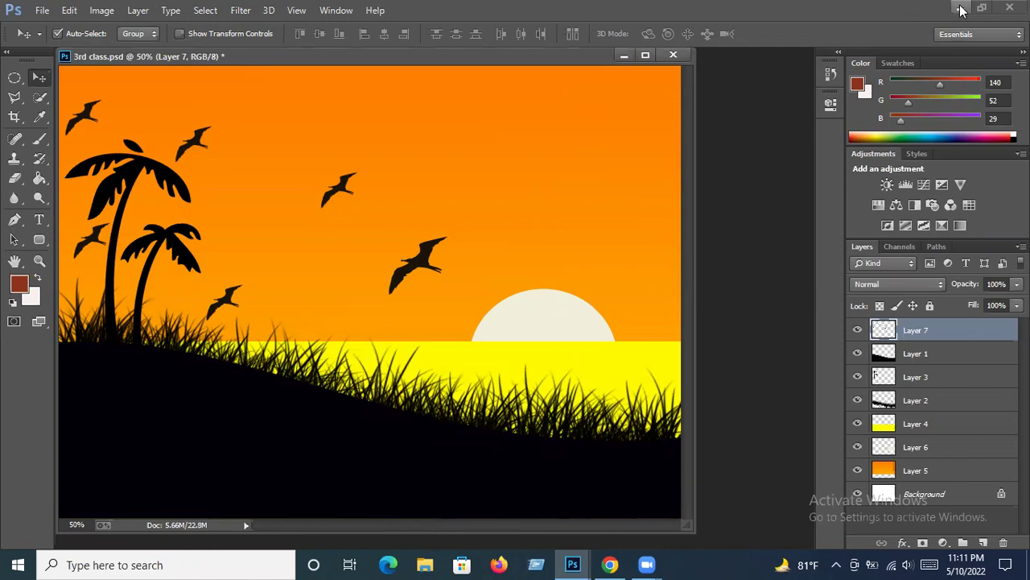
Leave the Photoshop sunset scene and bring Chrome's Brusheezy brushes page to the front.
left_click(611, 565)
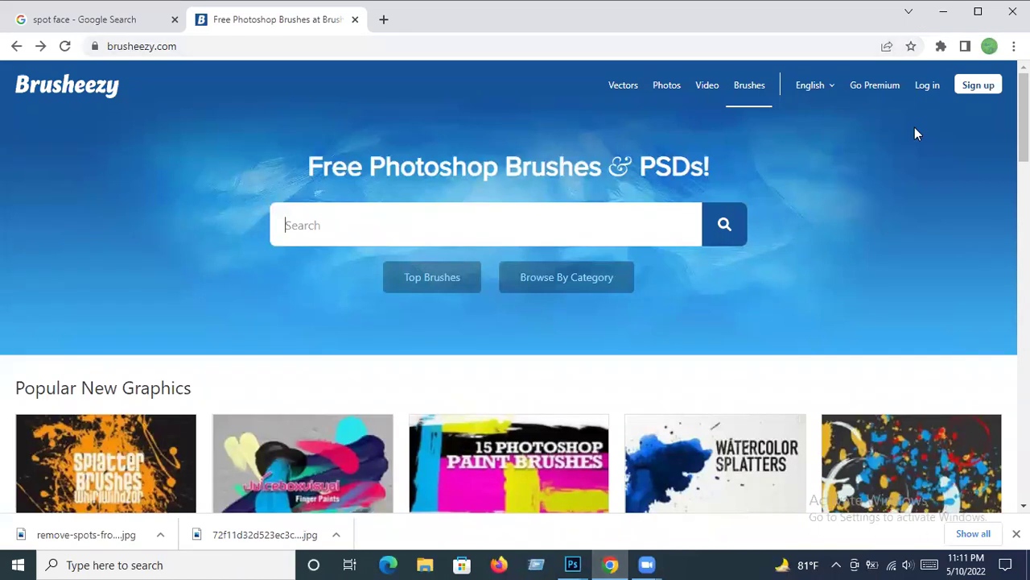
In a new tab, search Google Images for 'landscape design photoshop'.
left_click(384, 20)
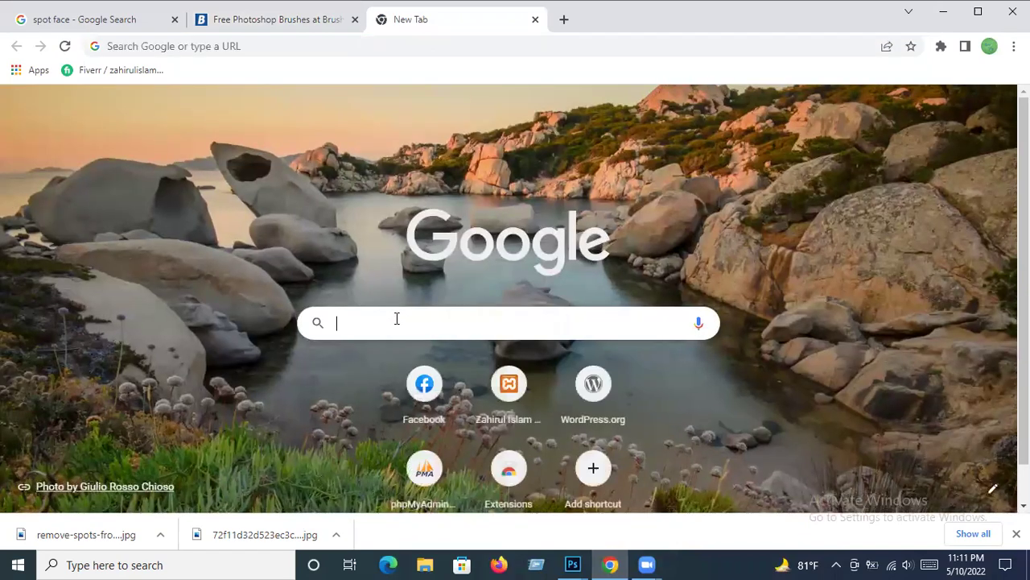
left_click(397, 319)
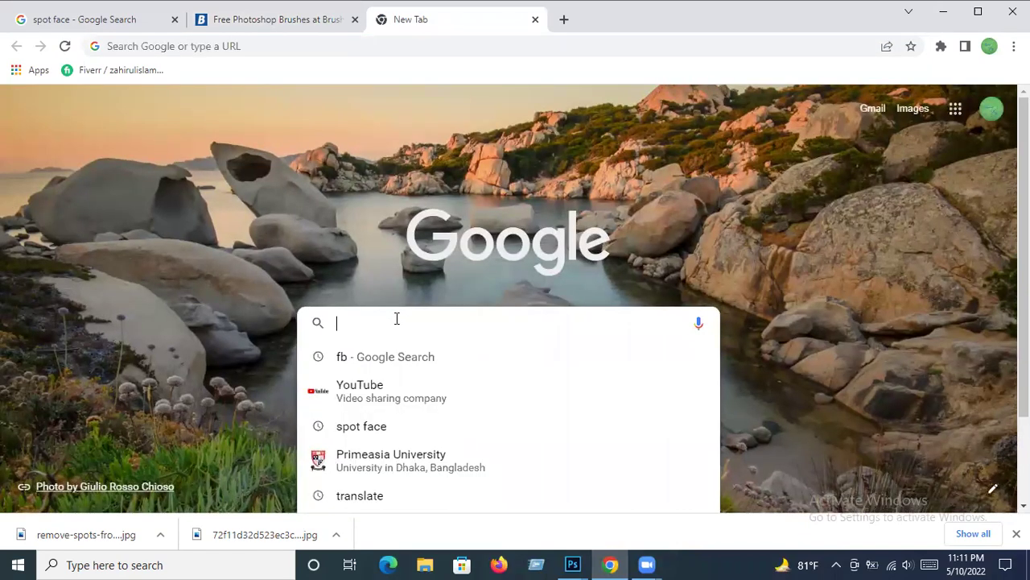
type("lan")
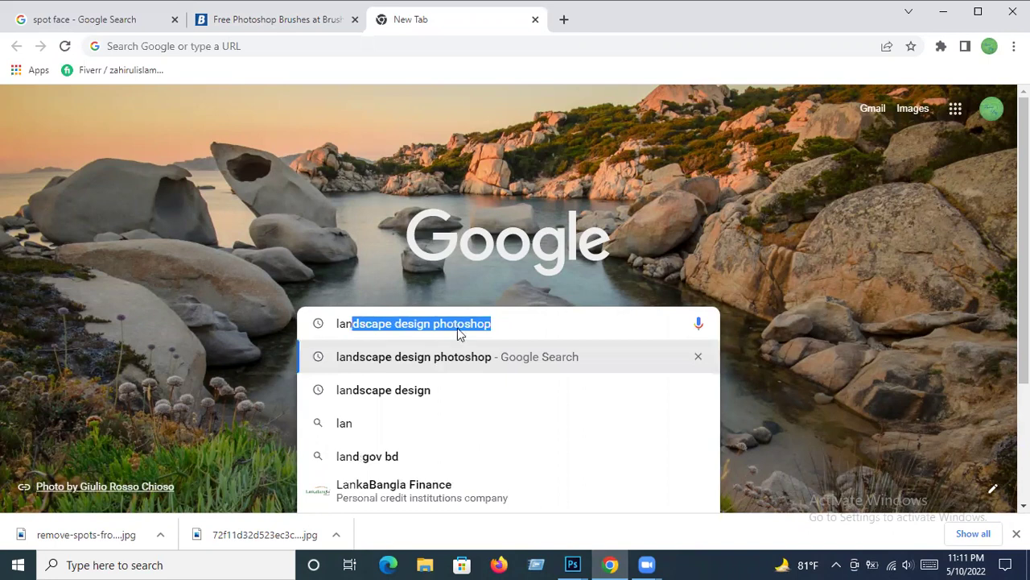
left_click(459, 323)
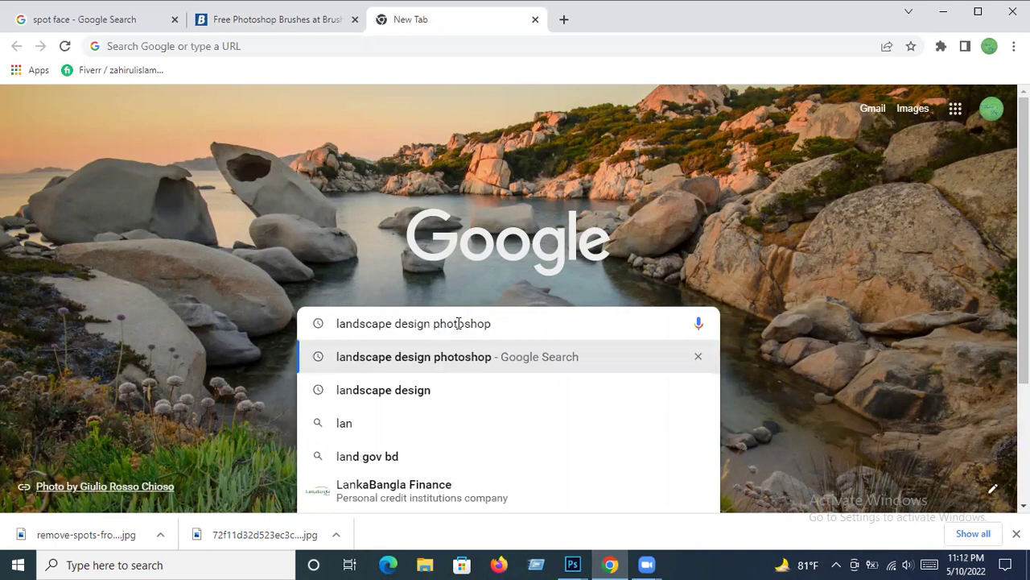
key("Return")
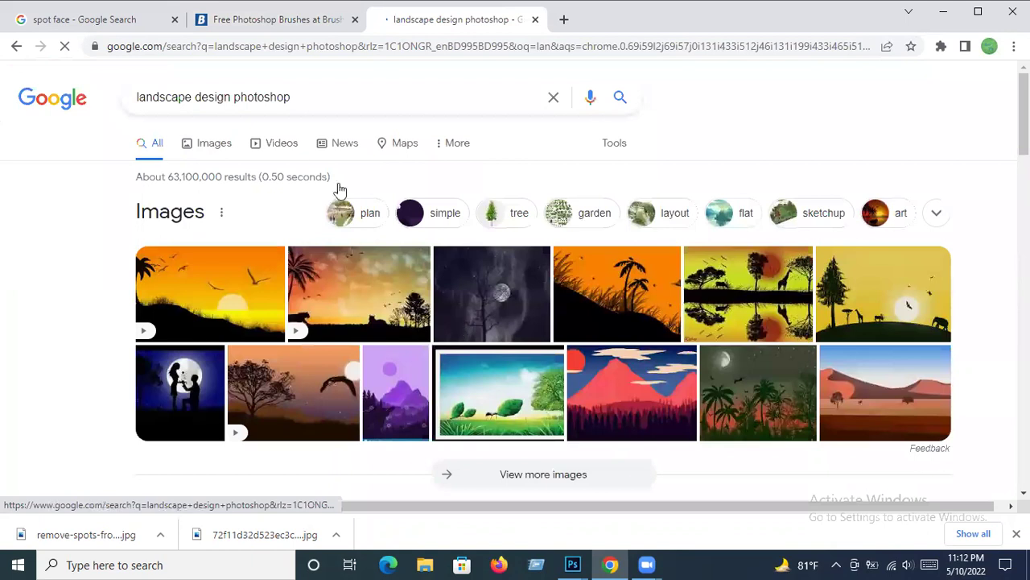
left_click(225, 150)
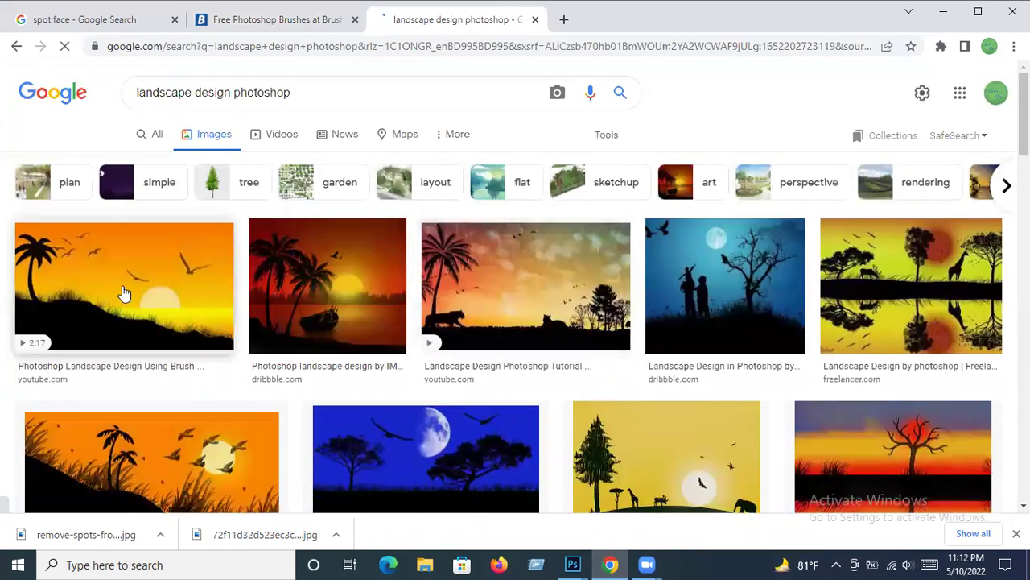
Browse the landscape image results, then return to the Brusheezy tab.
scroll(794, 287, "down", 1)
scroll(794, 288, "down", 1)
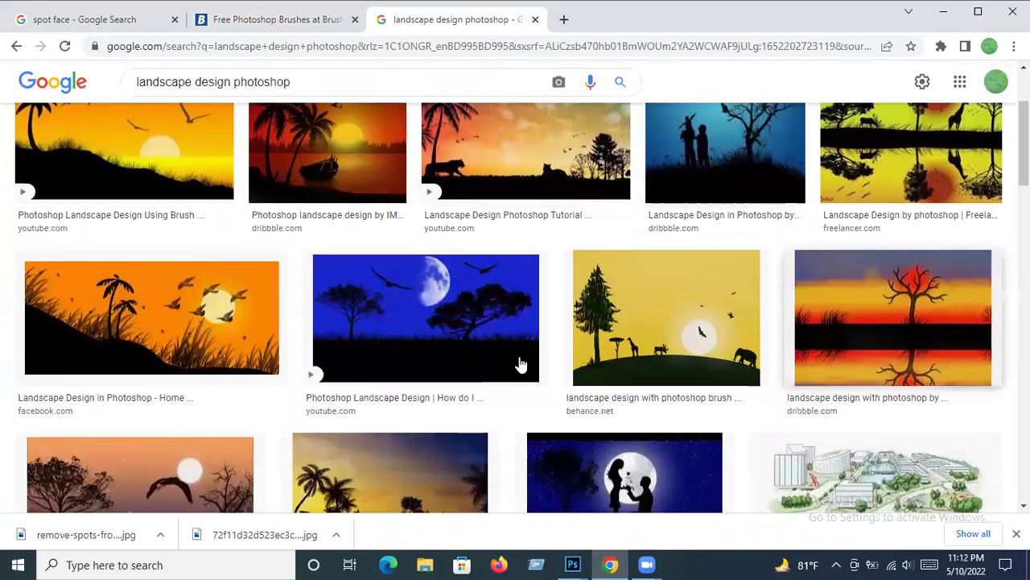
scroll(391, 375, "down", 1)
scroll(391, 375, "down", 2)
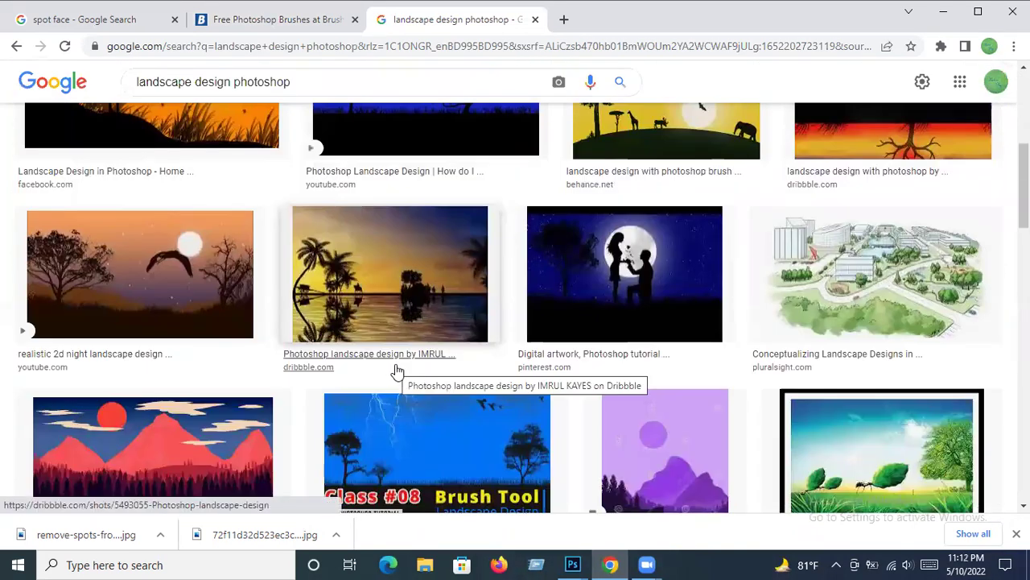
scroll(773, 316, "down", 1)
scroll(773, 316, "down", 1)
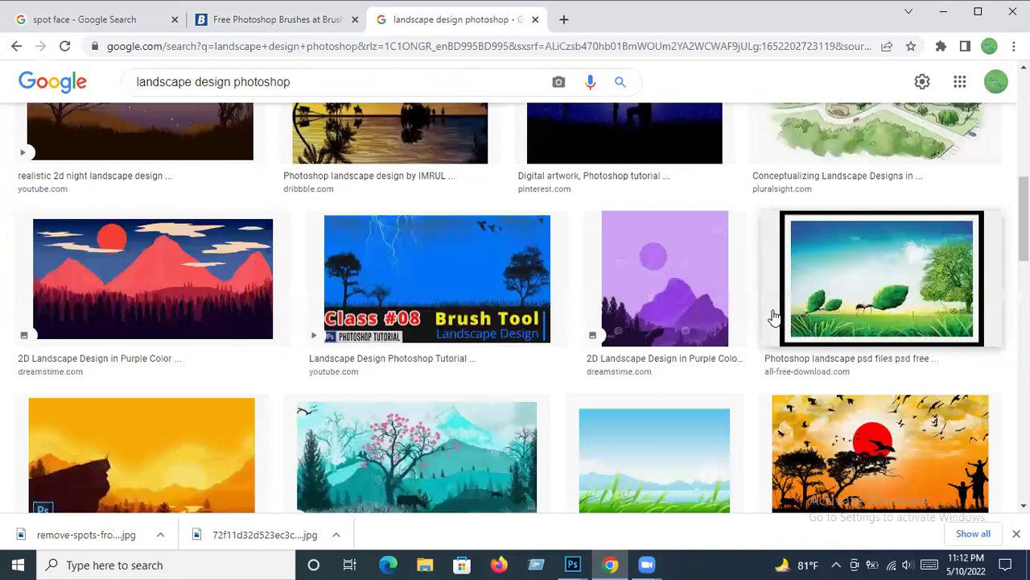
scroll(773, 316, "down", 3)
scroll(313, 361, "down", 2)
scroll(244, 361, "up", 1)
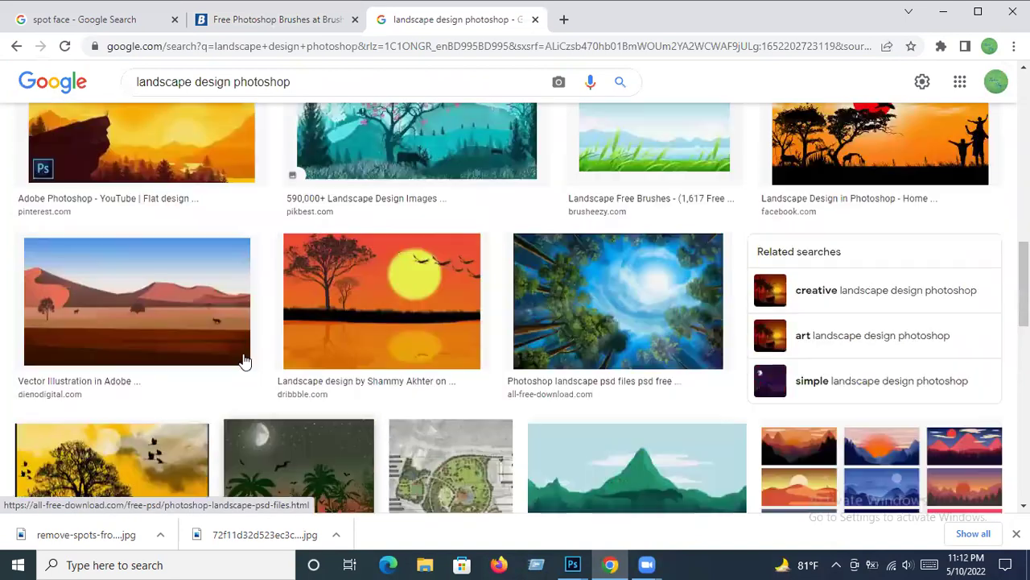
scroll(244, 361, "up", 3)
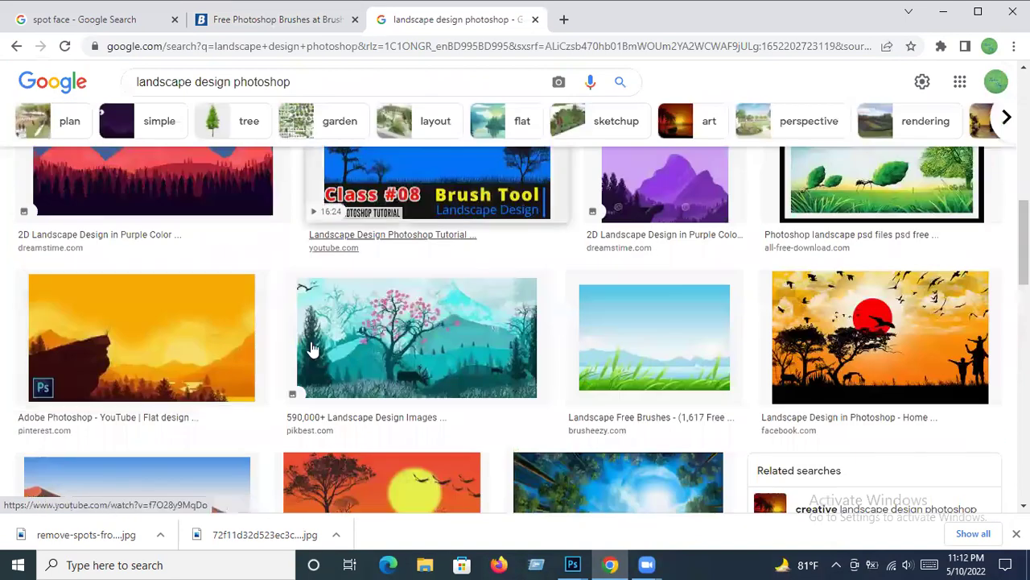
mouse_move(416, 141)
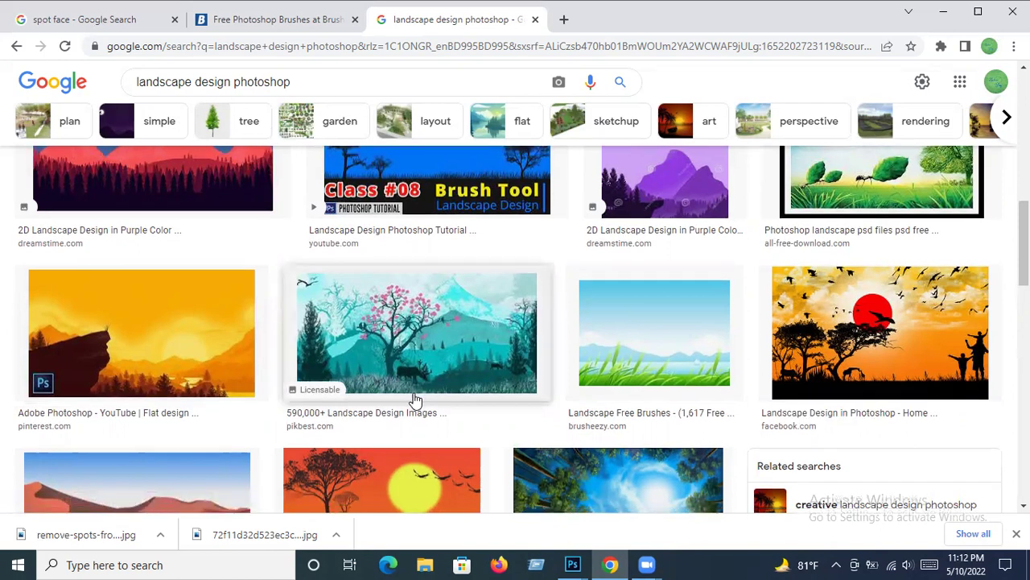
scroll(415, 400, "down", 3)
scroll(411, 322, "up", 3)
scroll(378, 89, "up", 2)
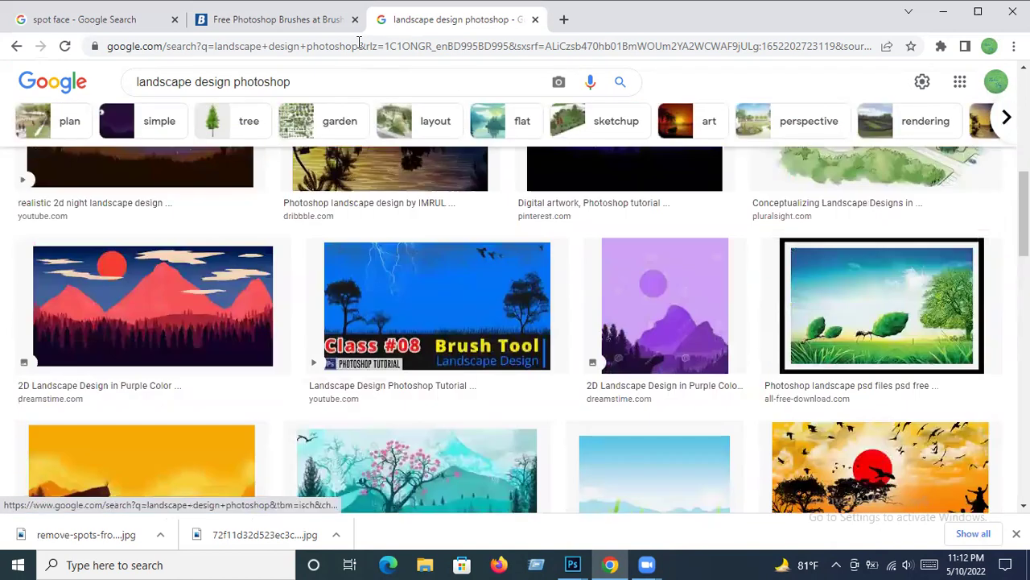
left_click(305, 29)
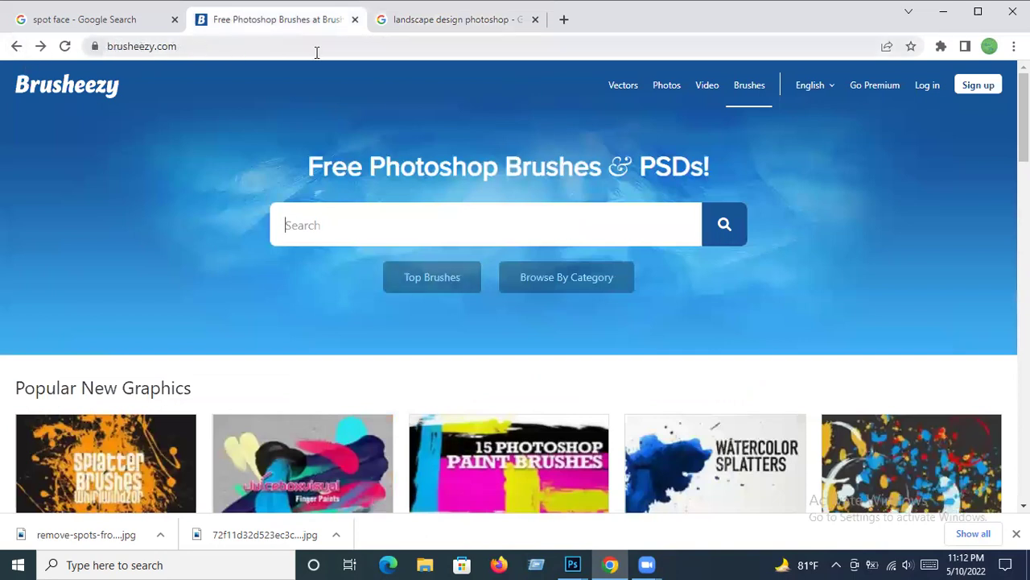
Search Brusheezy for 'tree' brushes.
left_click(389, 206)
type("tree")
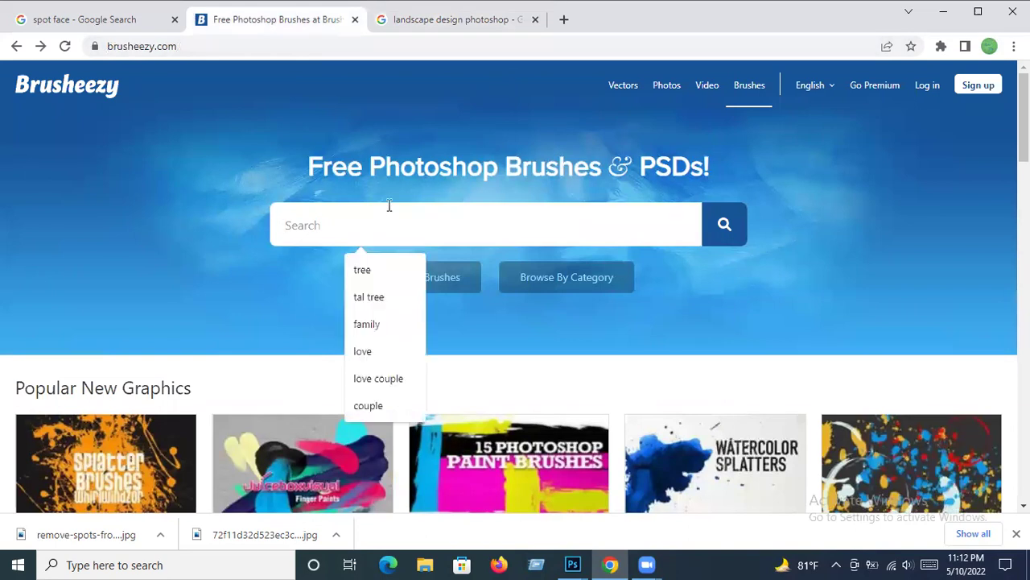
left_click(383, 274)
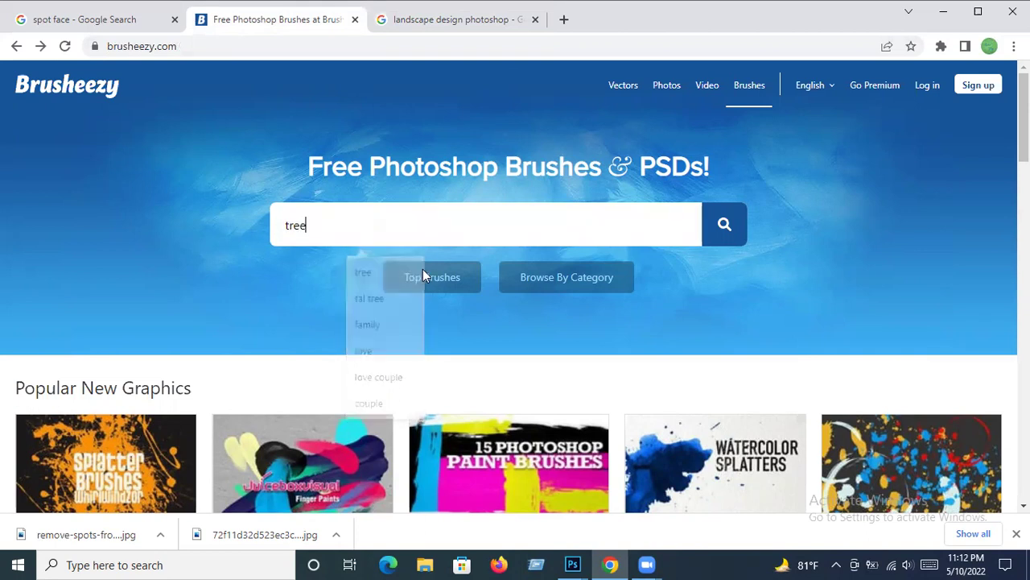
left_click(729, 233)
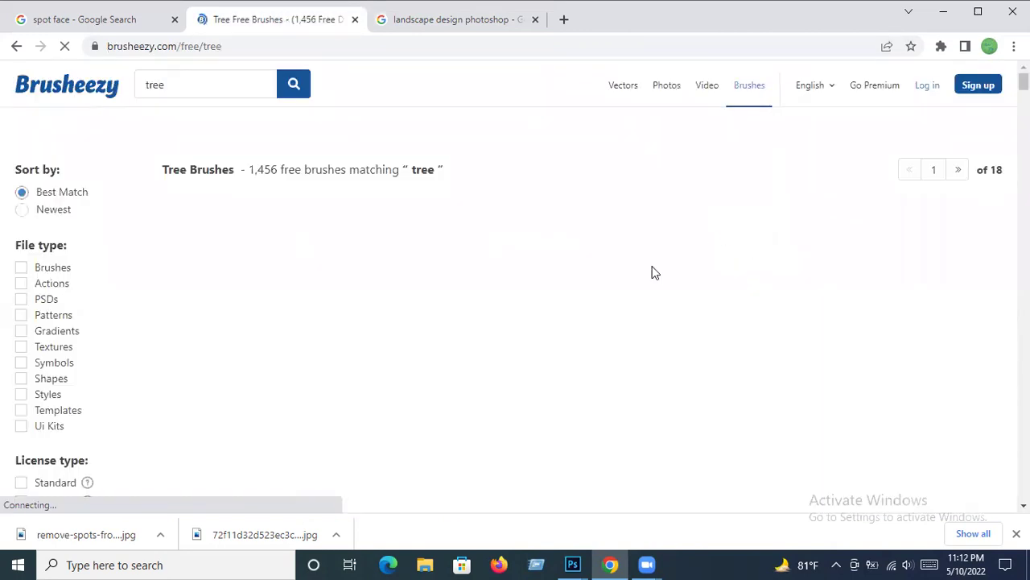
scroll(435, 377, "down", 4)
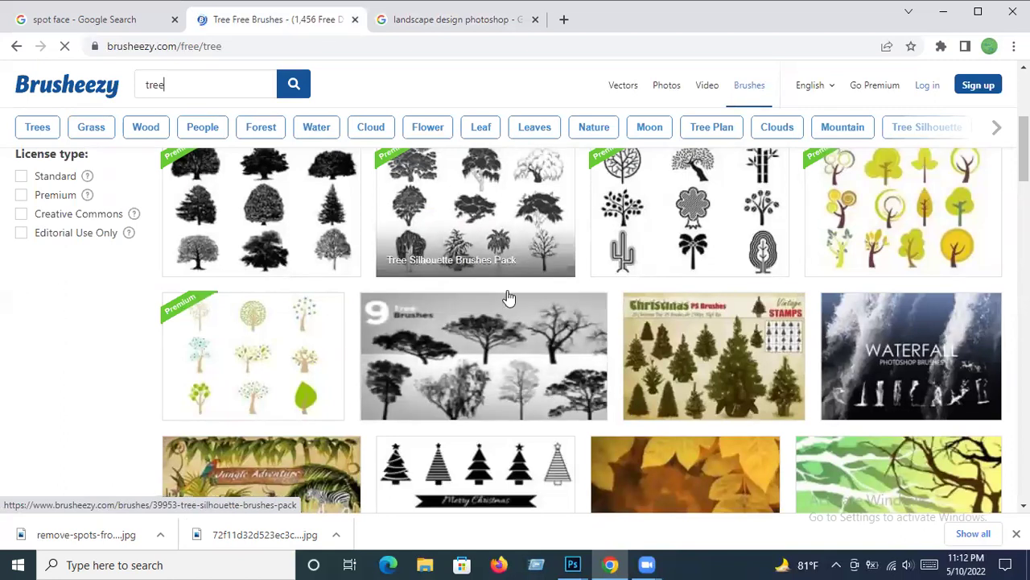
Download the 9 High Resolution Tree Brushes pack for free, then minimize Chrome.
scroll(578, 281, "up", 1)
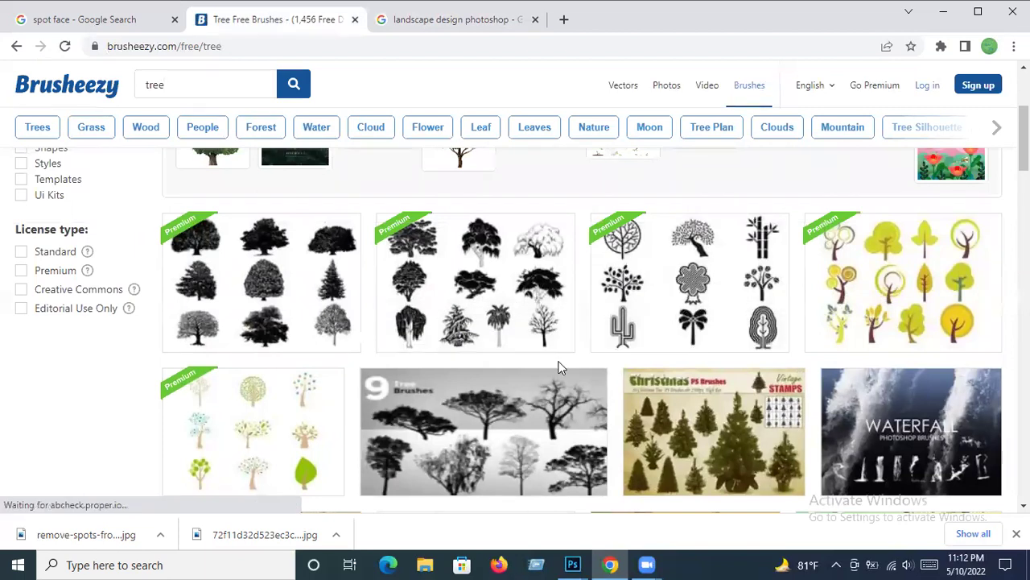
scroll(557, 363, "down", 1)
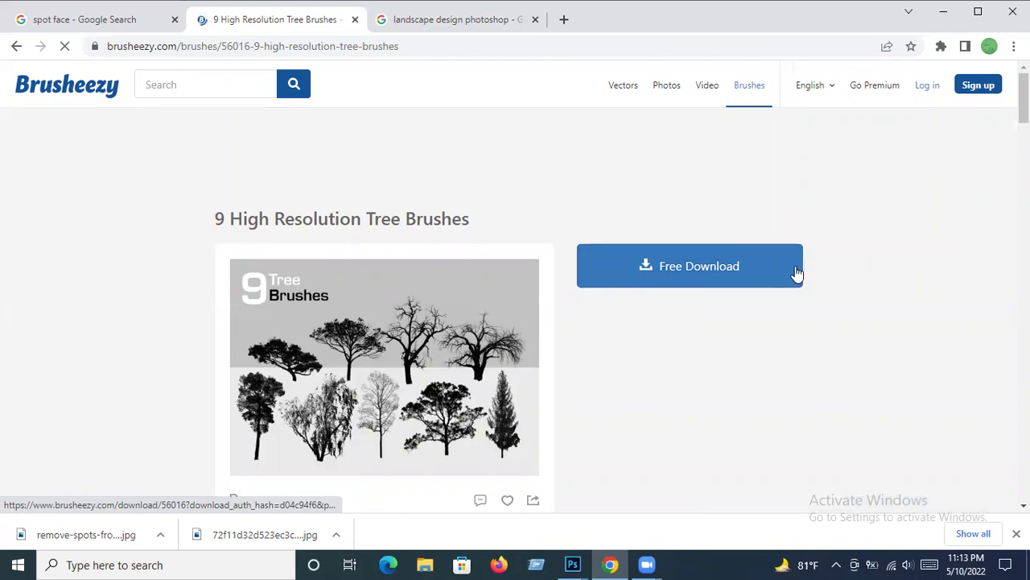
left_click(719, 263)
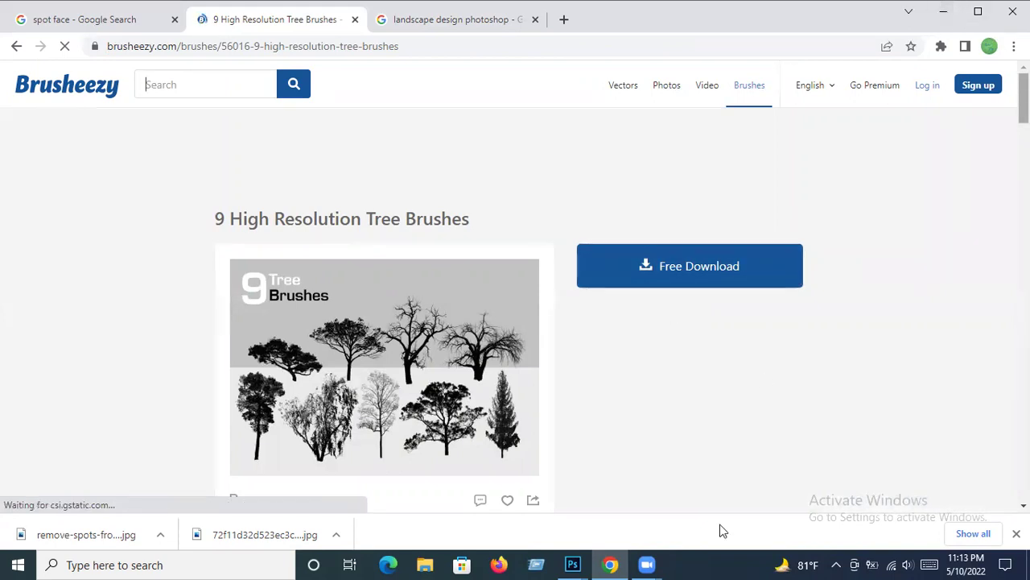
left_click(943, 11)
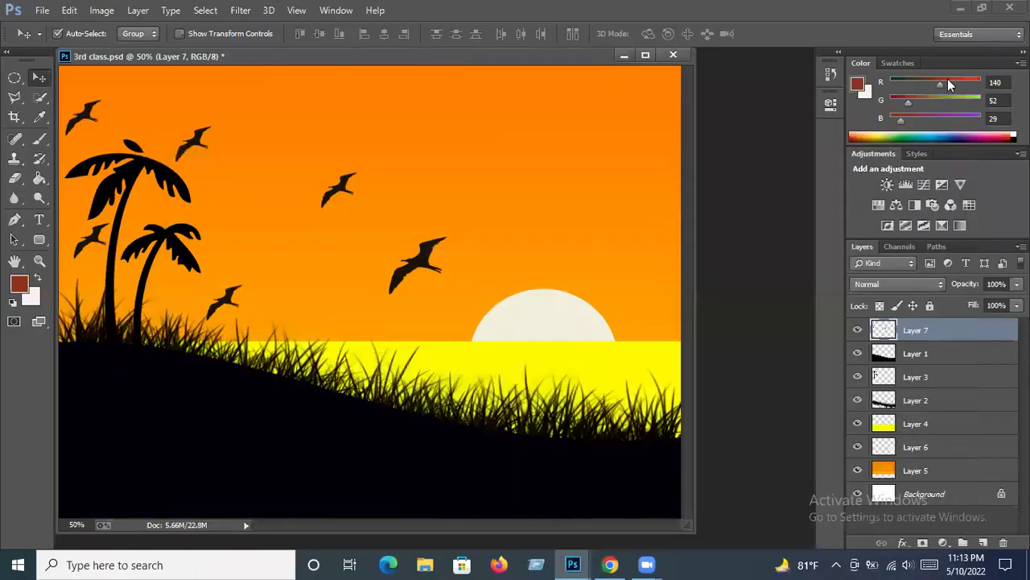
Minimize Photoshop and open the Downloads folder from This PC in File Explorer.
left_click(961, 8)
left_click(14, 33)
double_click(15, 32)
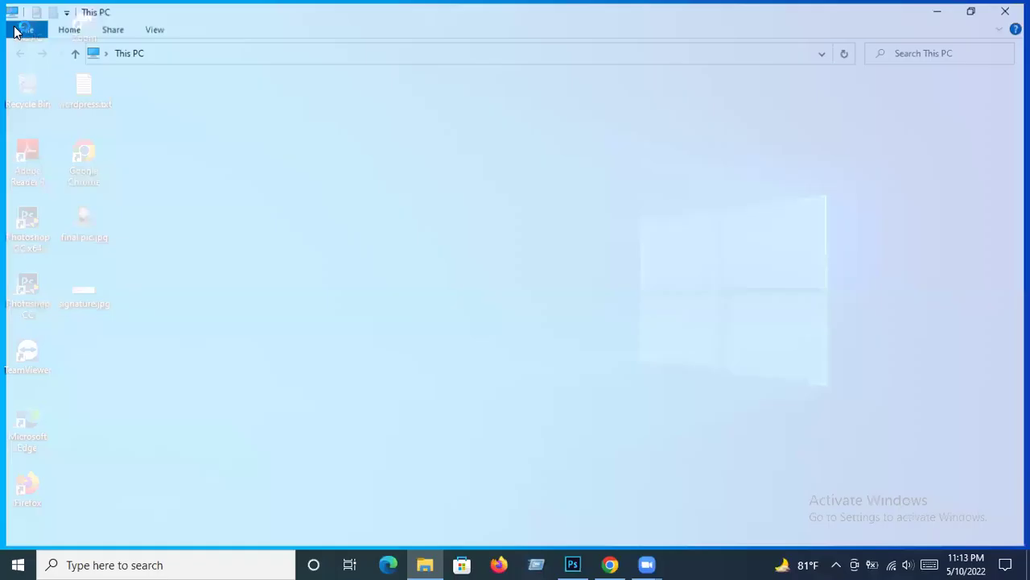
left_click(81, 126)
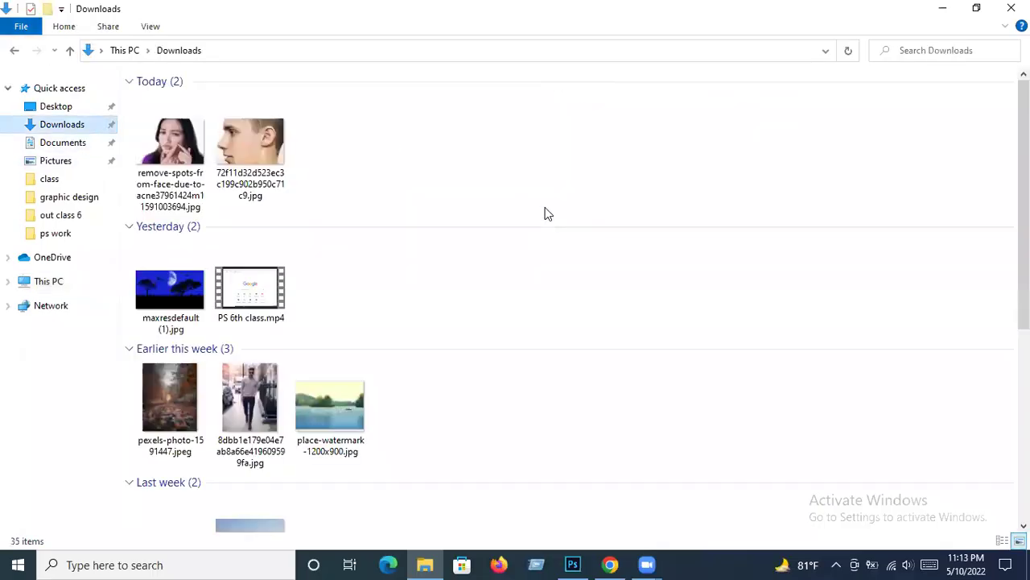
scroll(334, 392, "down", 5)
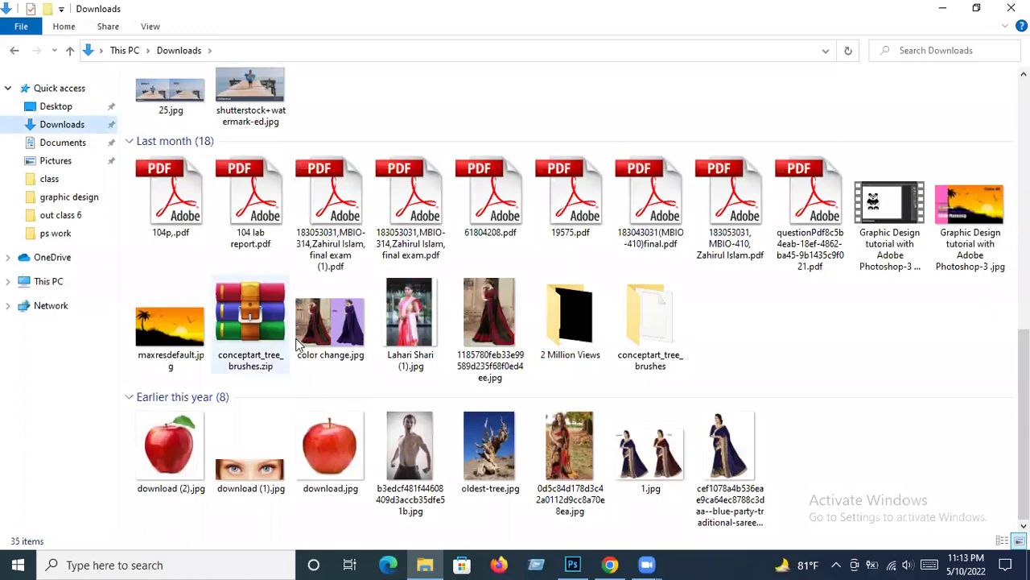
Bring up the actions for conceptart_tree_brushes.zip, then return to Photoshop.
left_click(269, 328)
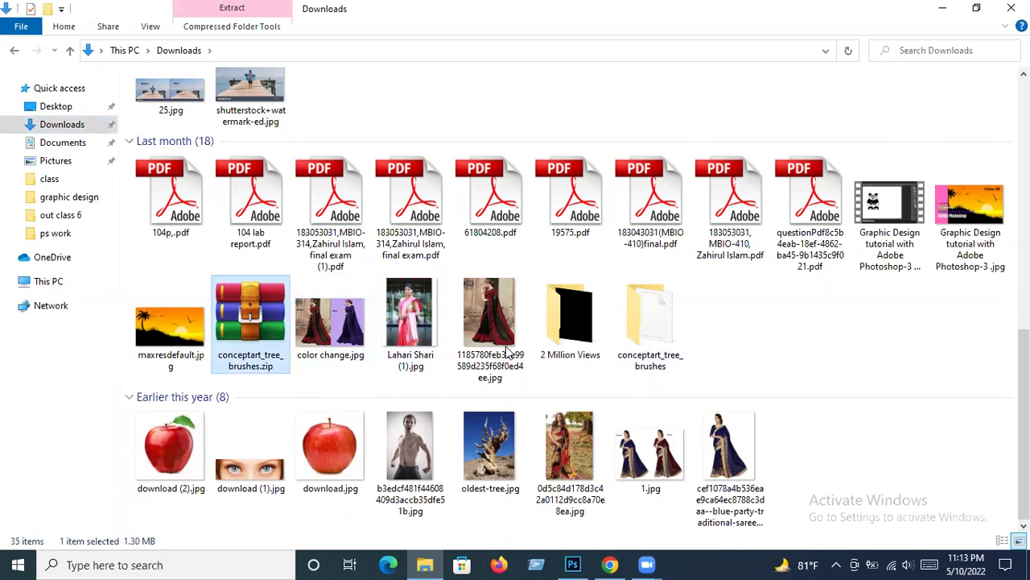
right_click(269, 328)
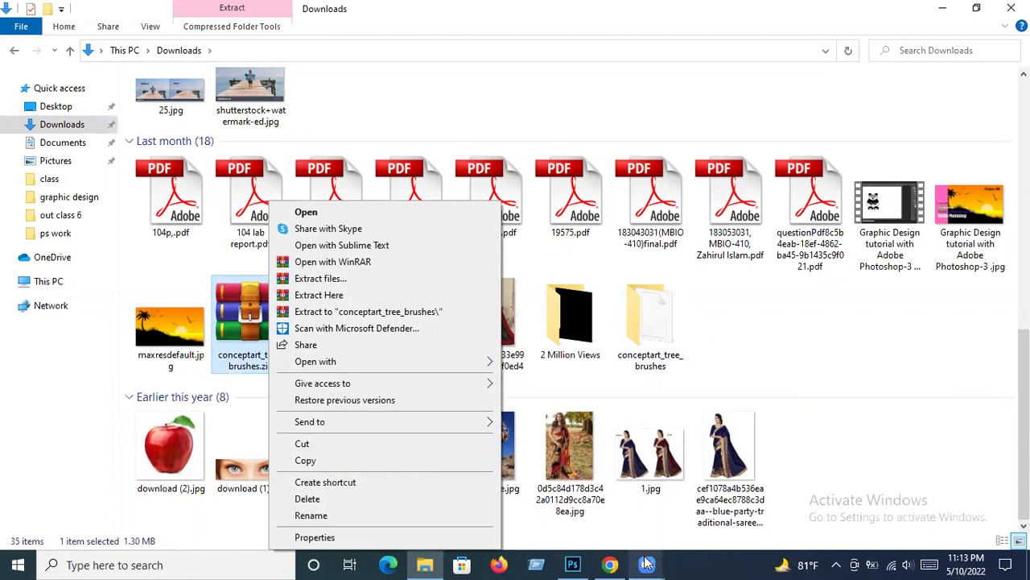
left_click(573, 564)
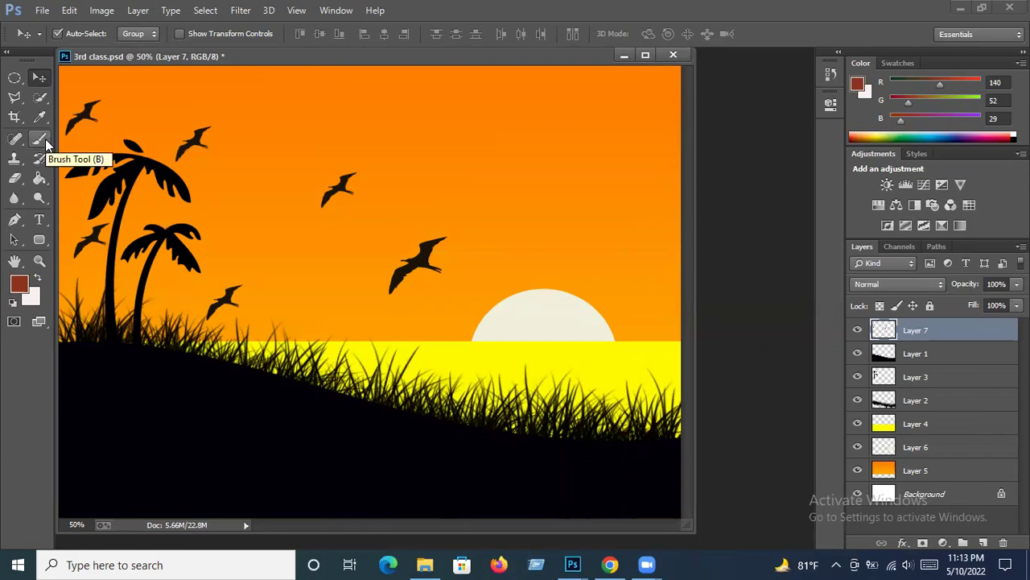
Load conceptart_tree_brushes.abr into the Brush tool's presets with Load Brushes.
left_click(45, 143)
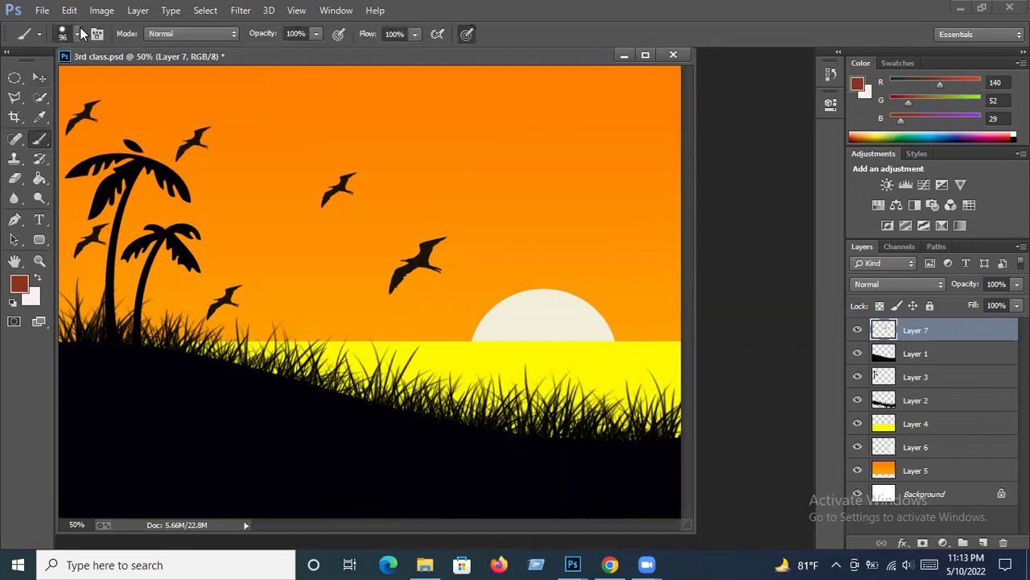
left_click(77, 35)
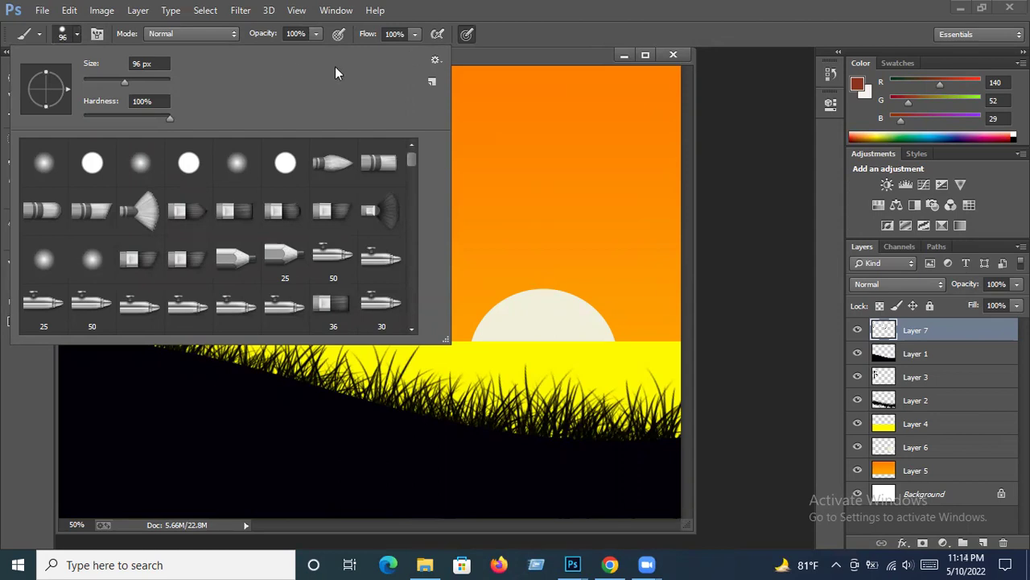
left_click(436, 59)
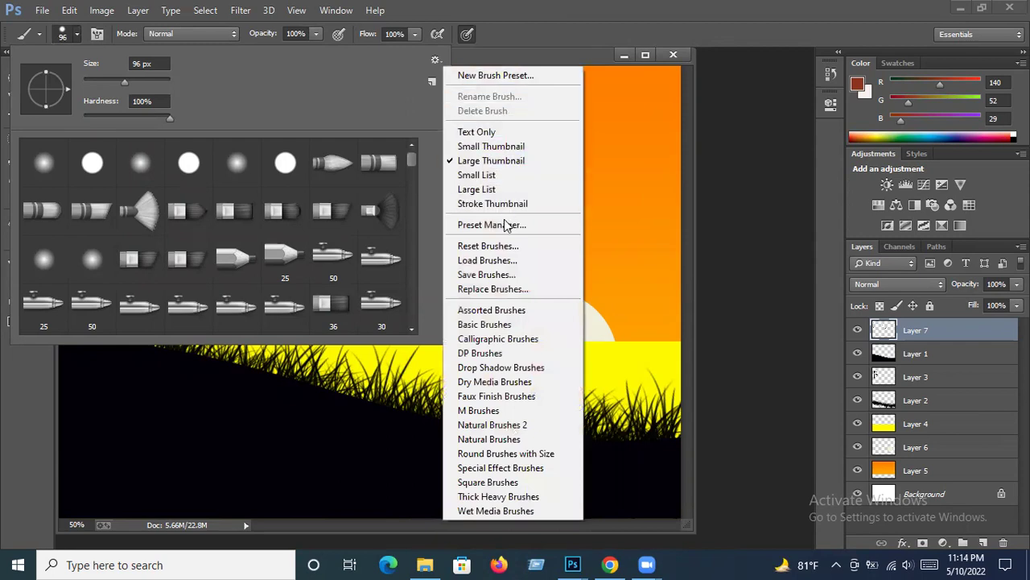
left_click(522, 261)
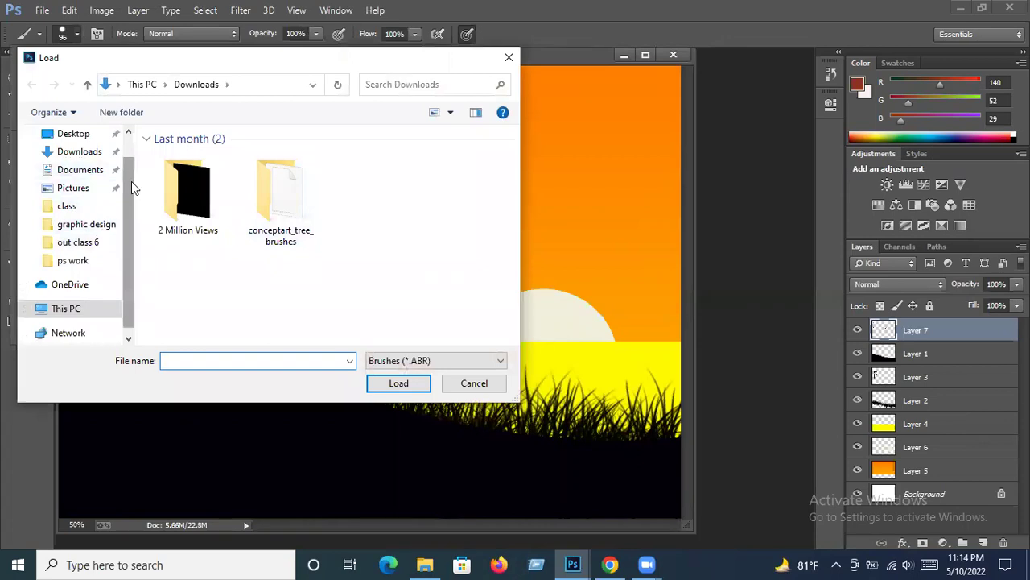
scroll(132, 181, "up", 1)
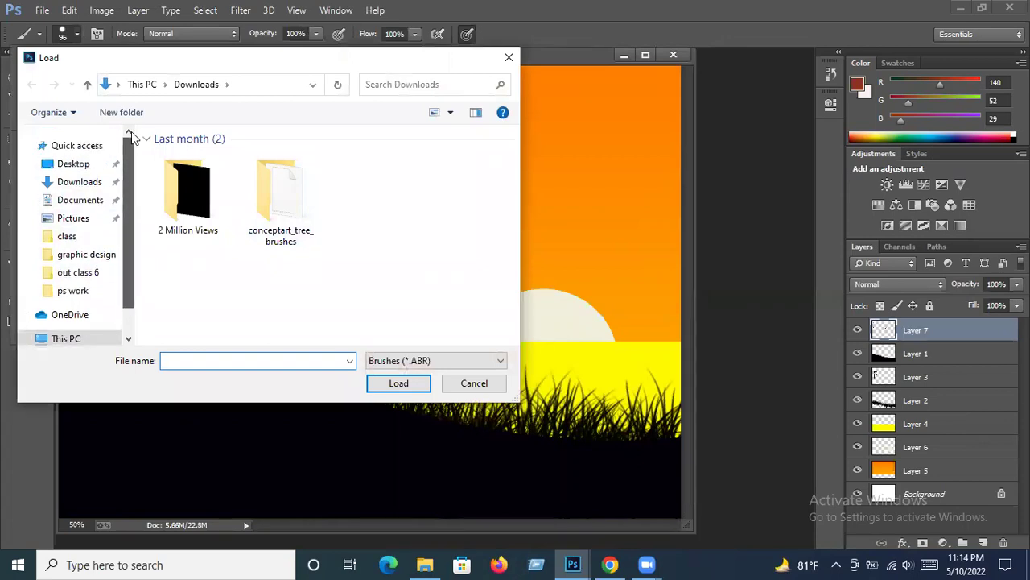
double_click(282, 208)
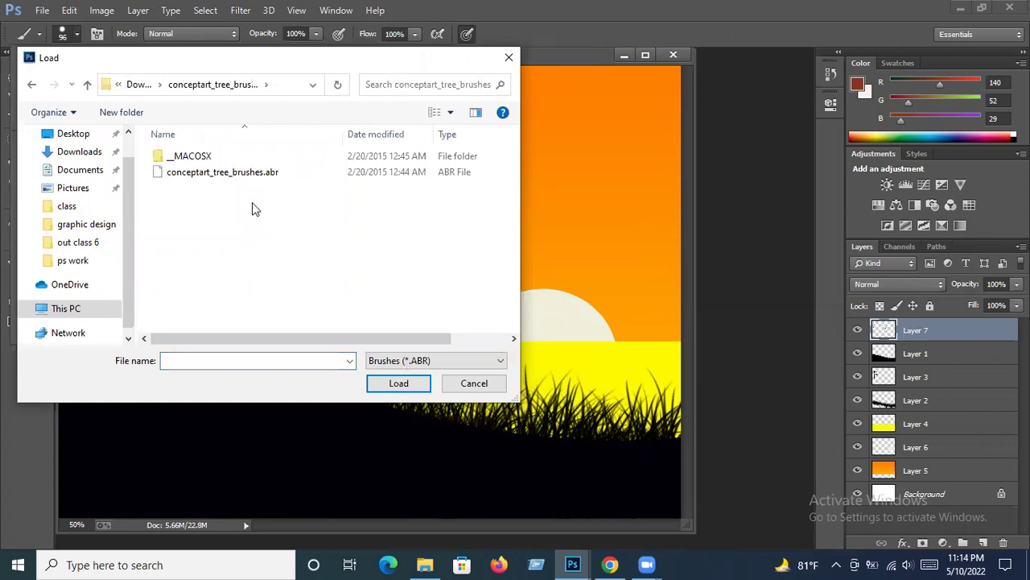
left_click(193, 172)
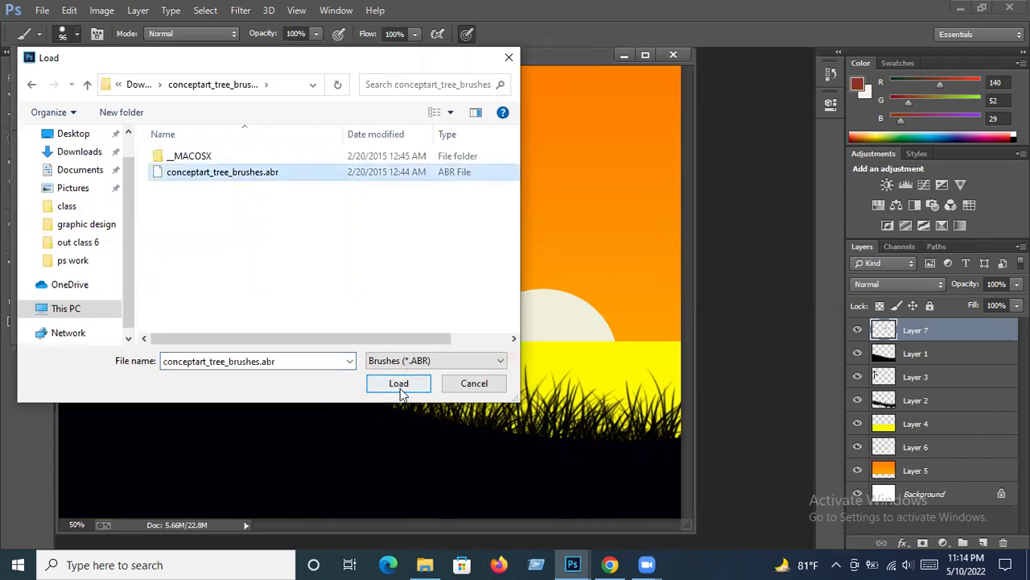
left_click(509, 59)
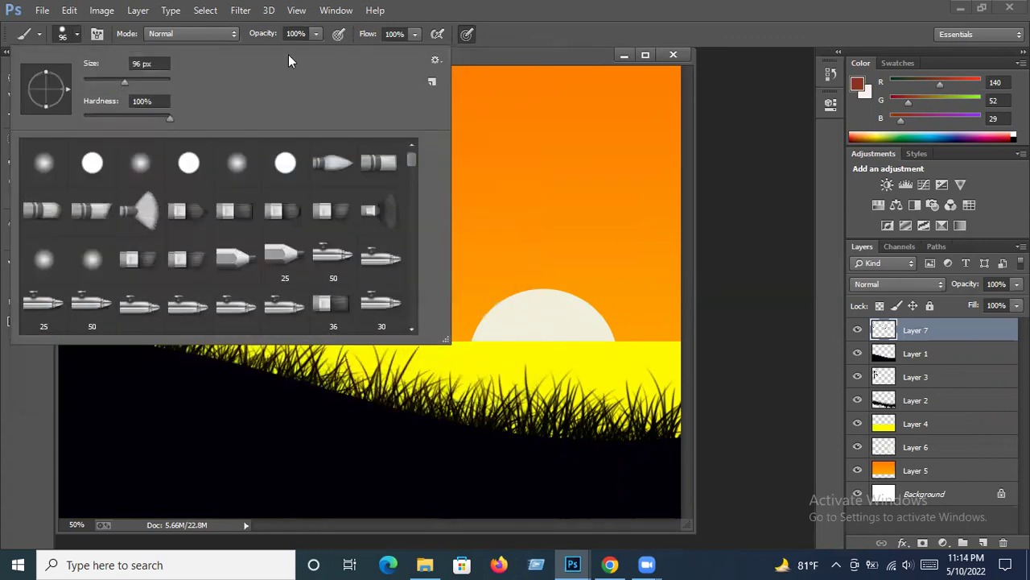
Close the brush picker and minimize the maxresdefault (1).jpg and 3rd class.psd windows.
left_click(73, 38)
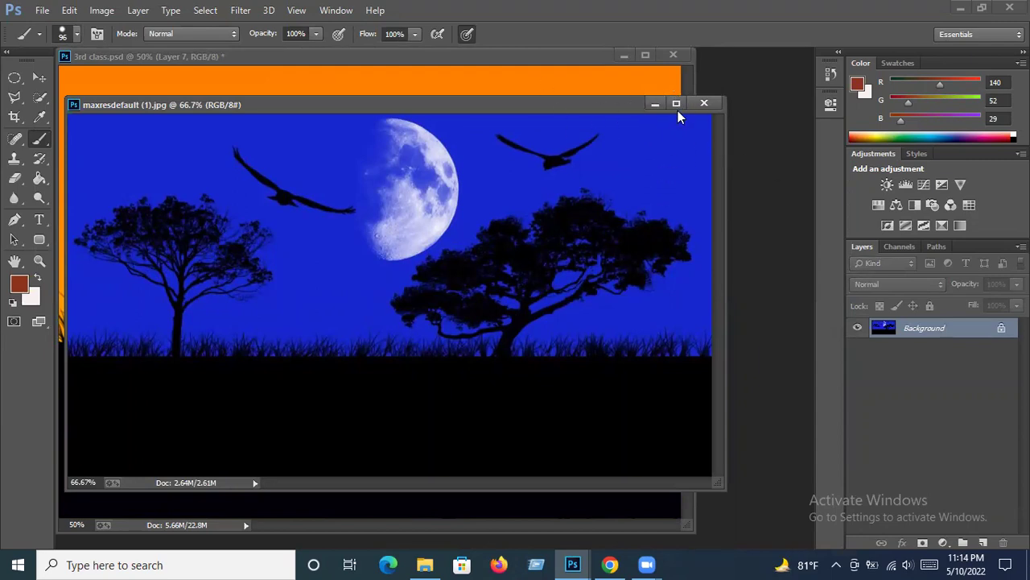
left_click(655, 105)
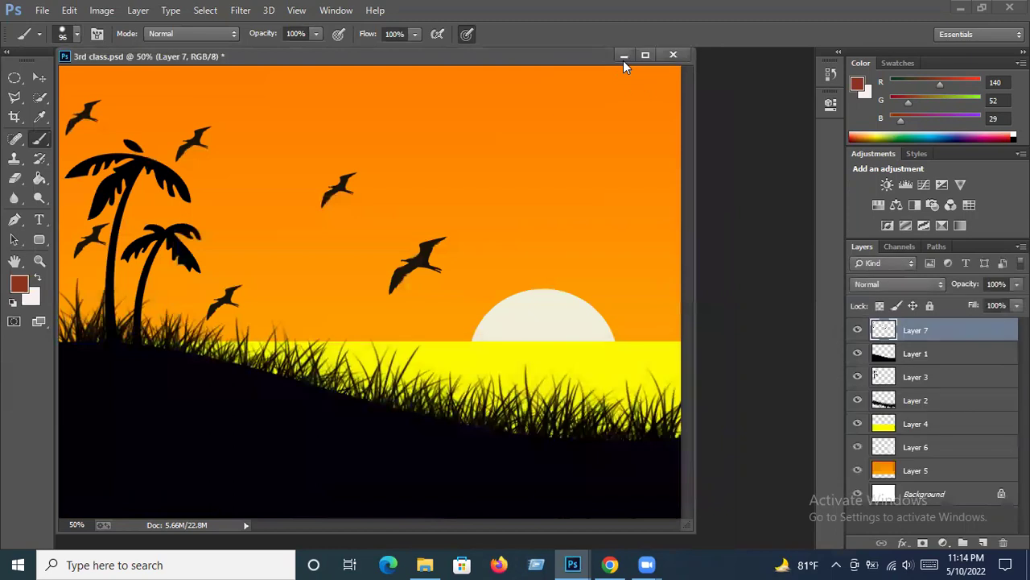
left_click(623, 56)
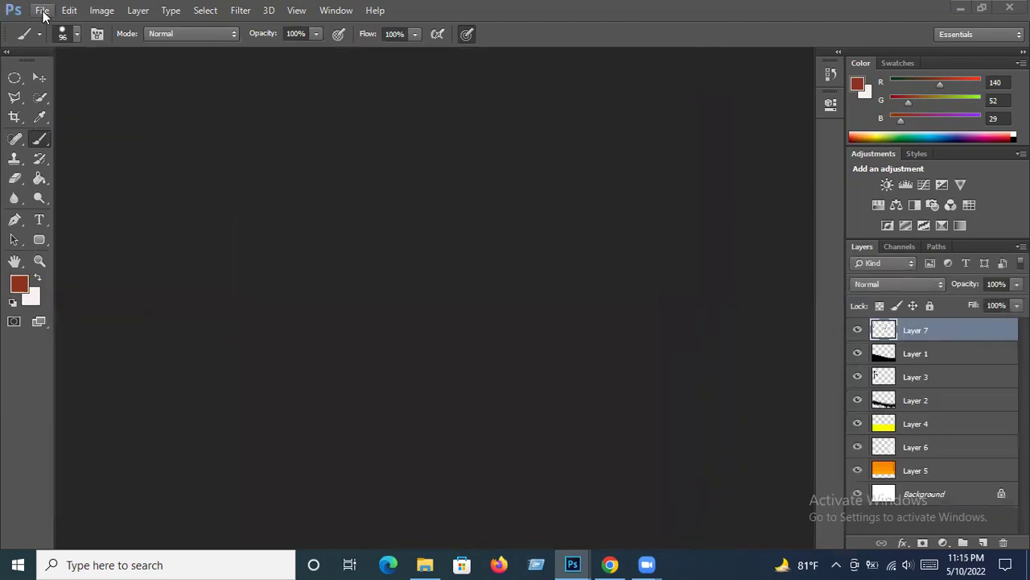
Create a new white 11 × 8 in, 150 ppi RGB document named '4th class photoshop'.
left_click(42, 10)
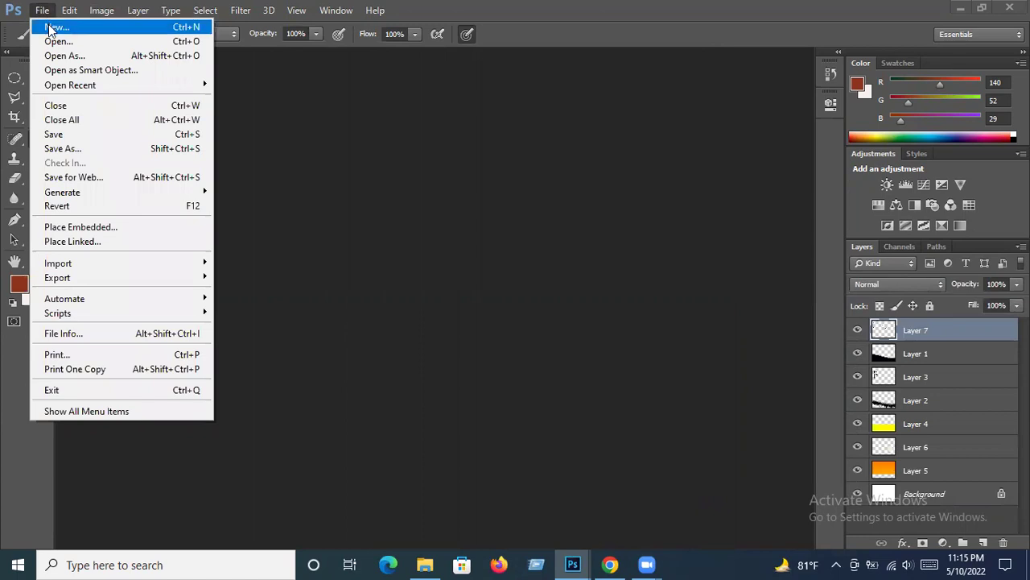
left_click(50, 29)
left_click(406, 116)
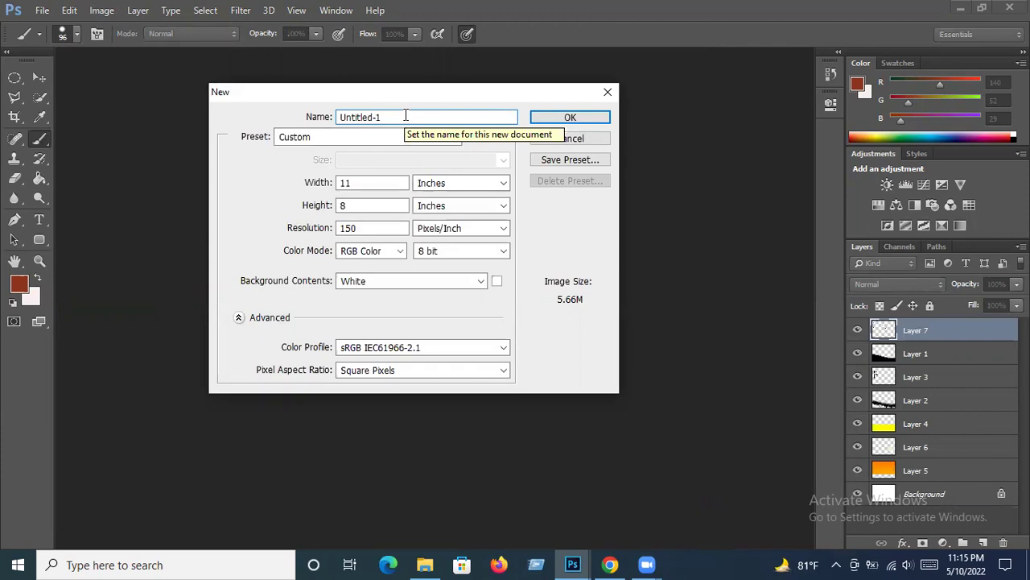
key("BackSpace")
key("BackSpace")
key("BackSpace")
key("BackSpace")
key("BackSpace")
type("4th ")
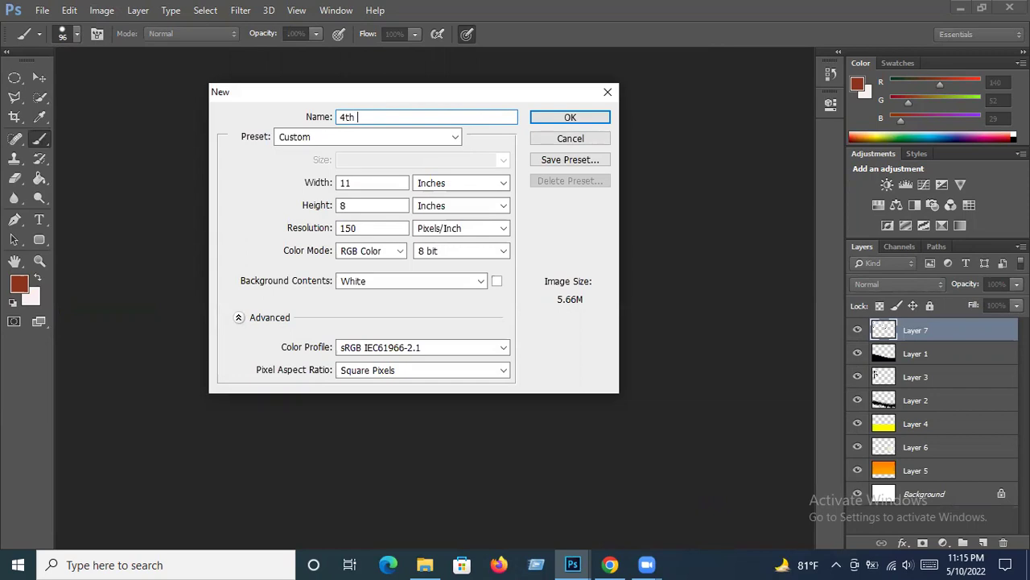
type("c")
type("lass")
type(" photoshop")
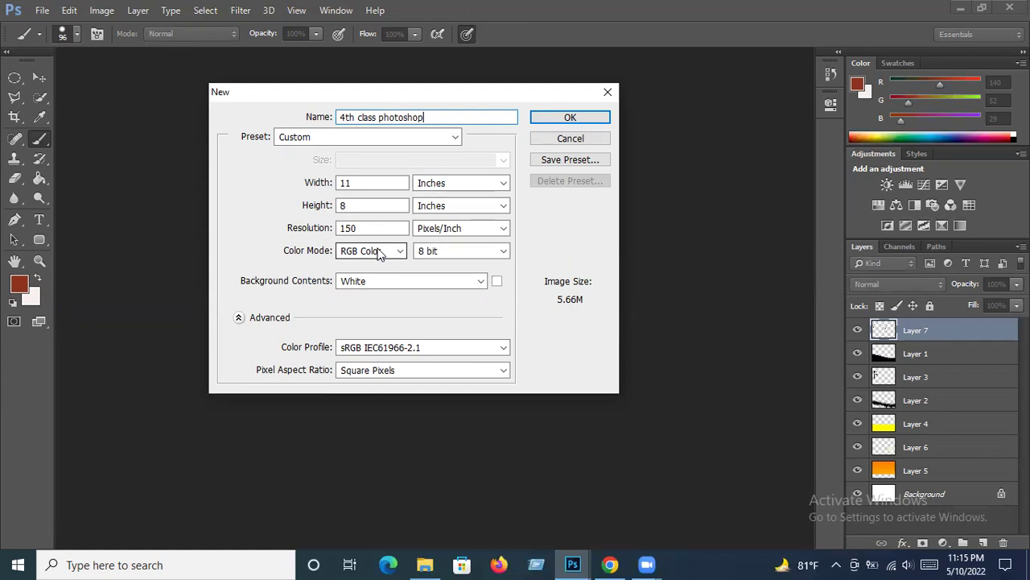
left_click(379, 251)
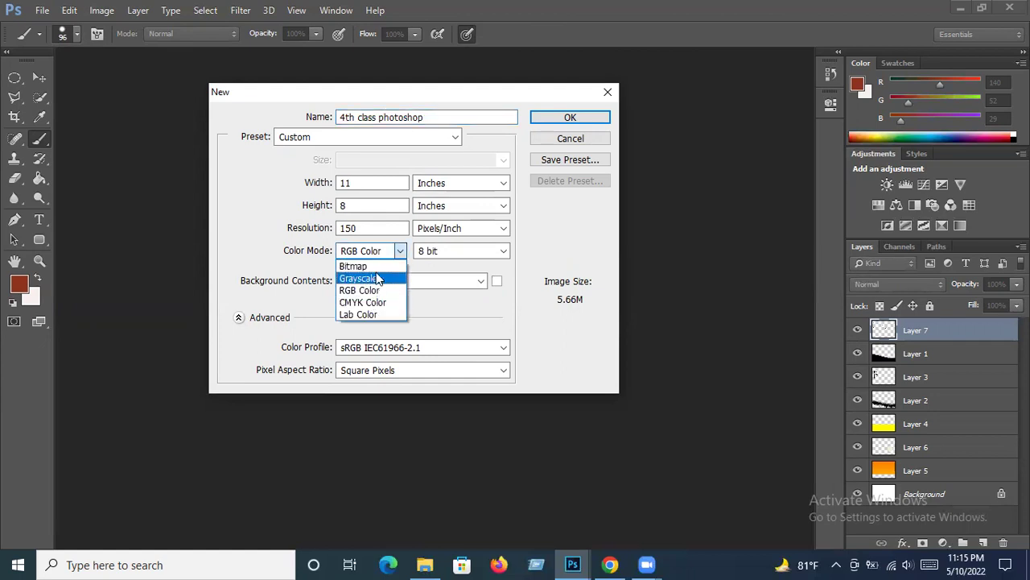
left_click(366, 250)
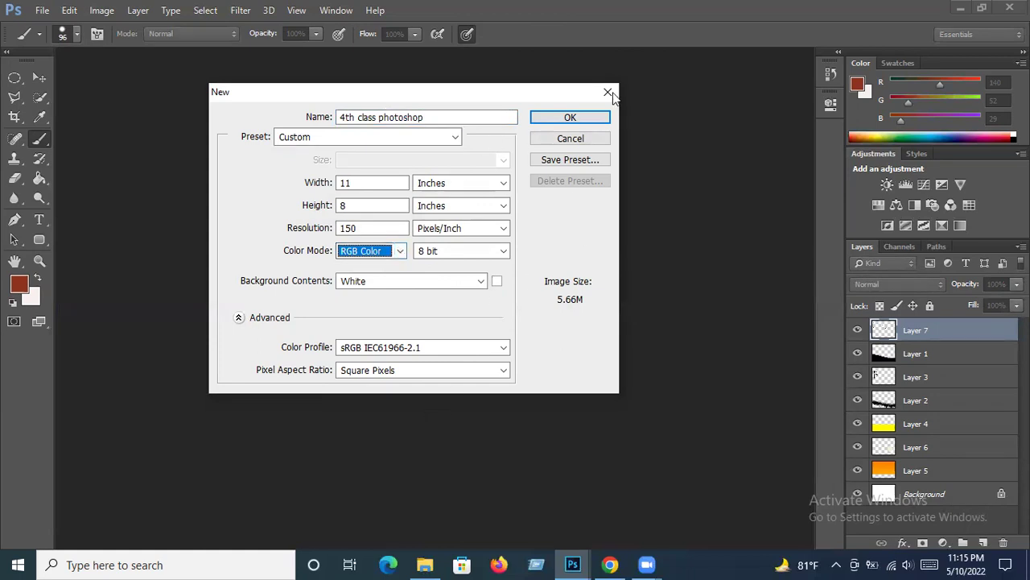
left_click(578, 117)
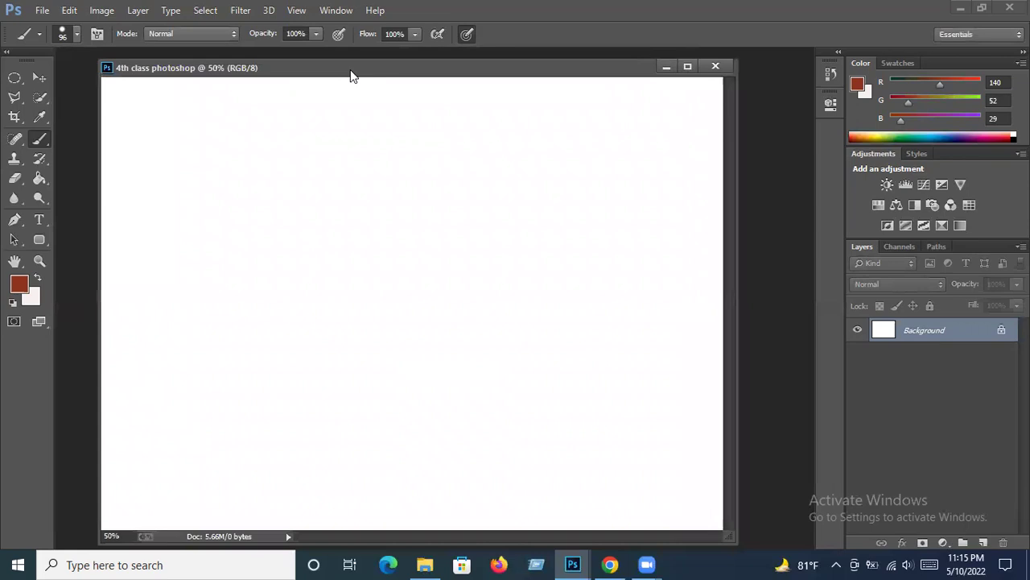
left_click(576, 561)
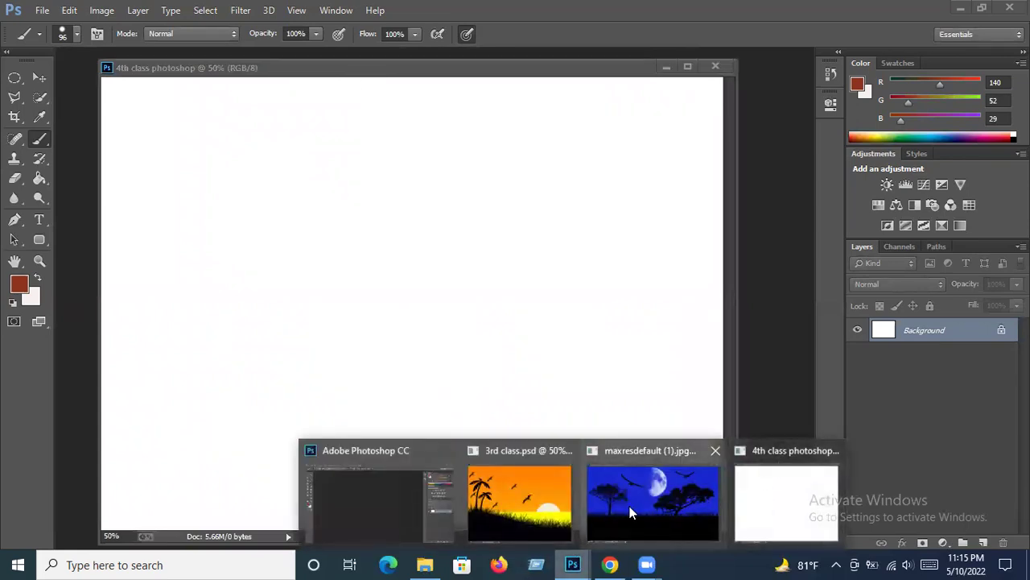
left_click(652, 495)
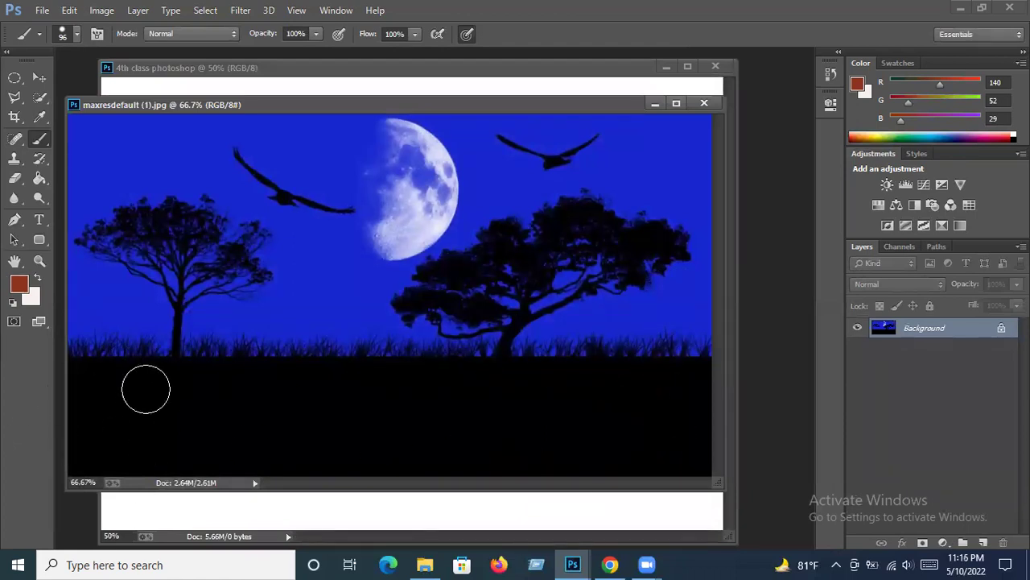
left_click(652, 102)
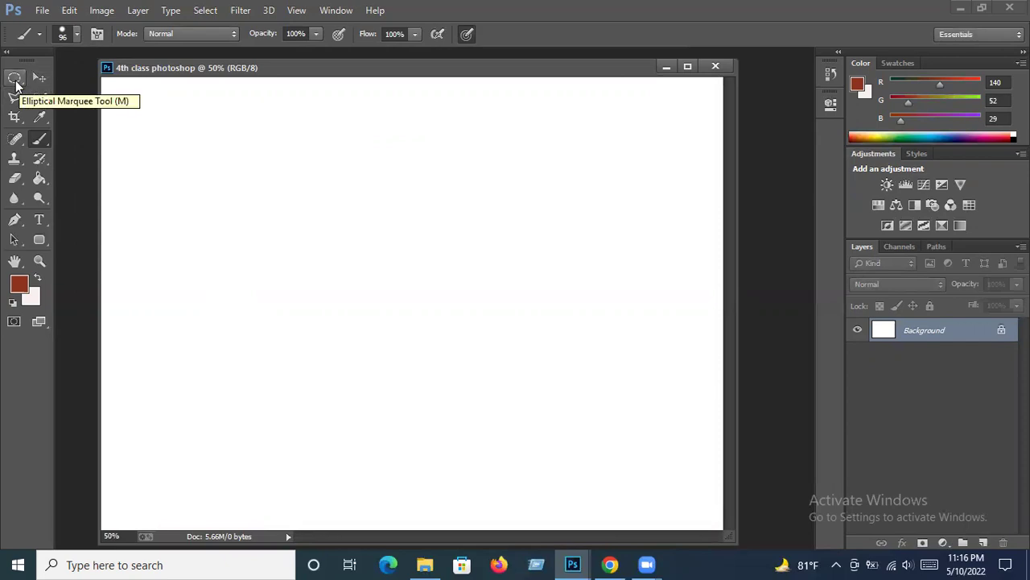
Draw a full-width rectangular marquee about 1648 × 358 px along the canvas bottom.
left_click(15, 81)
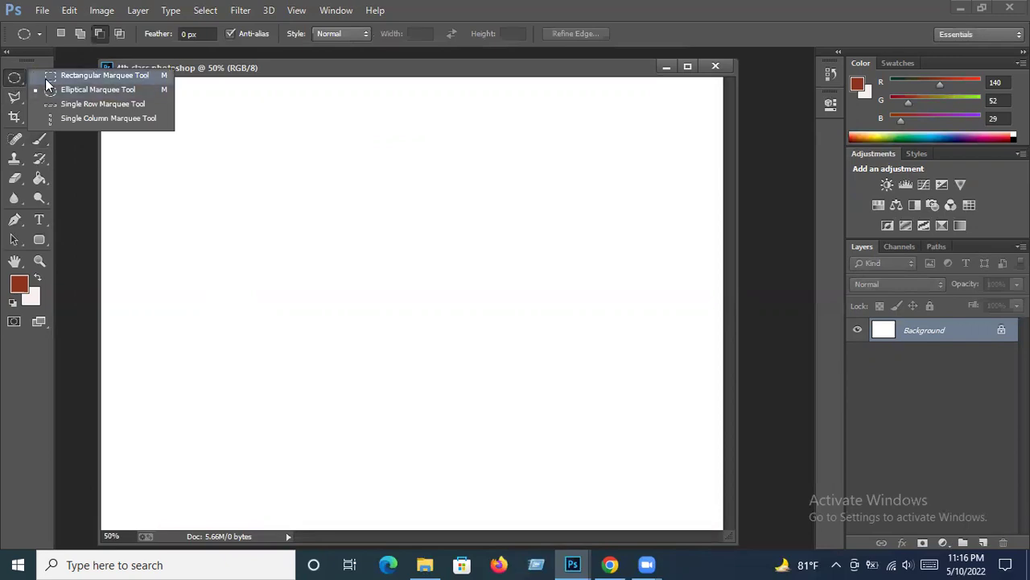
left_click(50, 75)
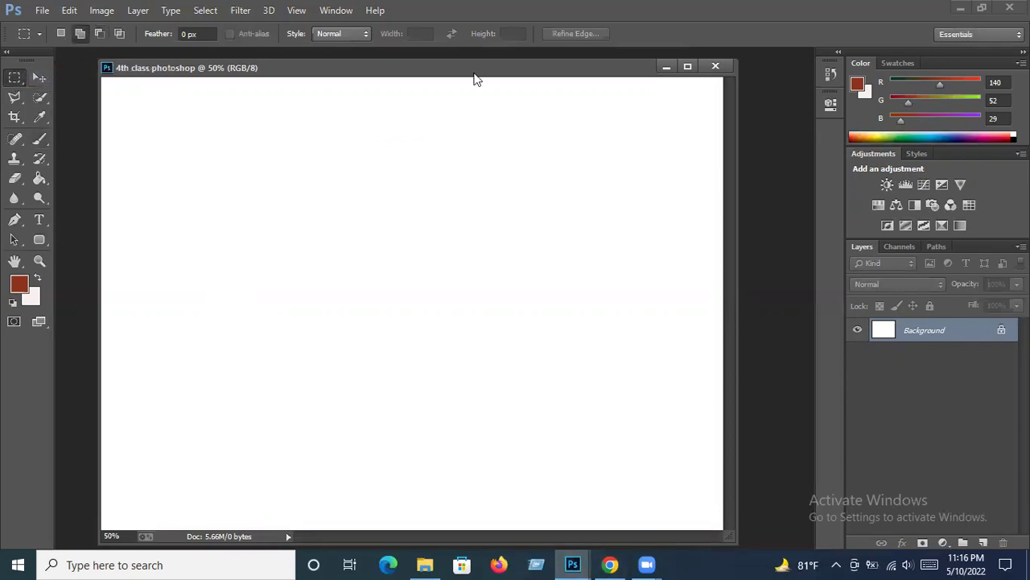
left_click_drag(474, 68, 492, 68)
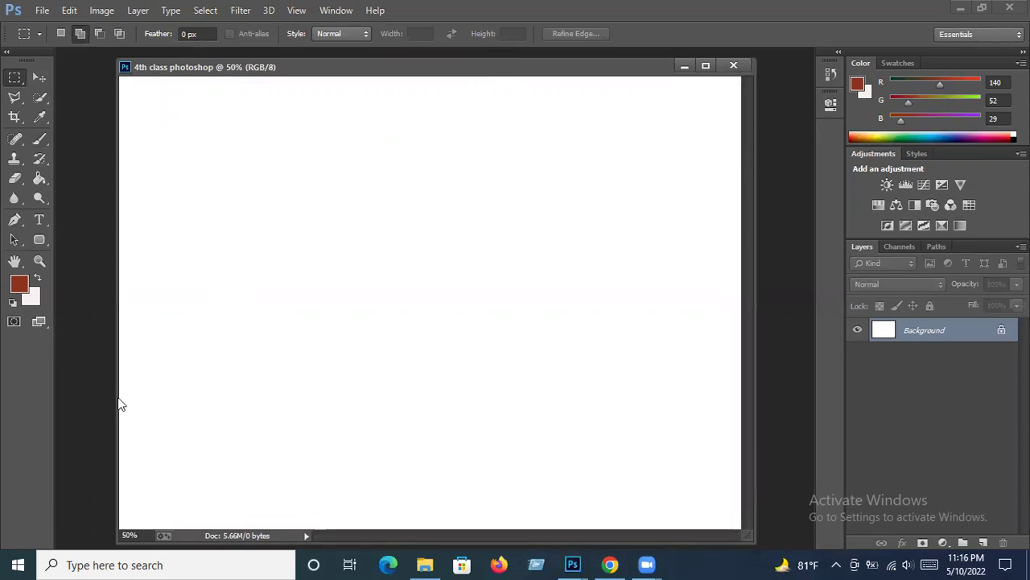
left_click_drag(120, 394, 744, 528)
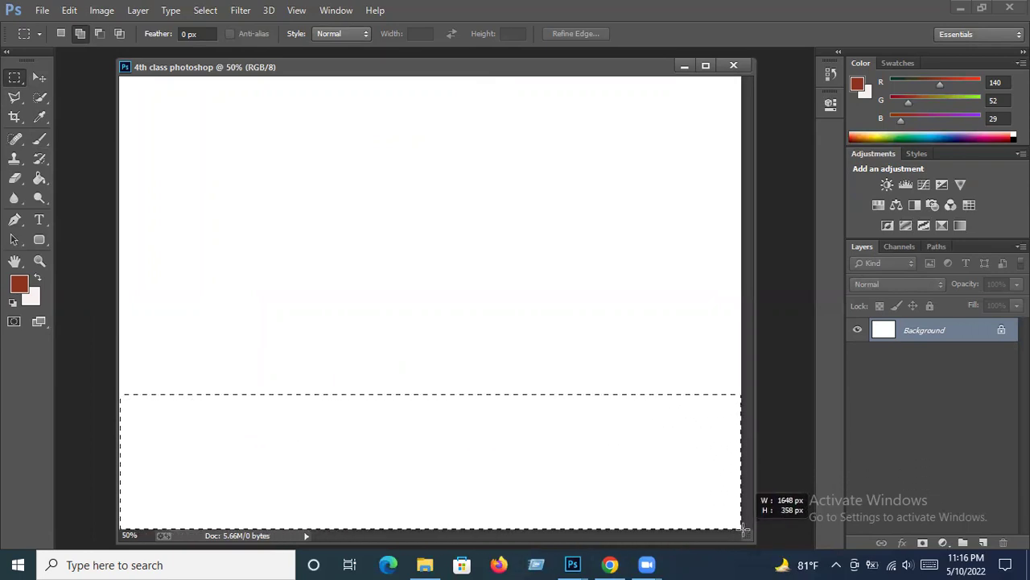
left_click_drag(744, 529, 742, 529)
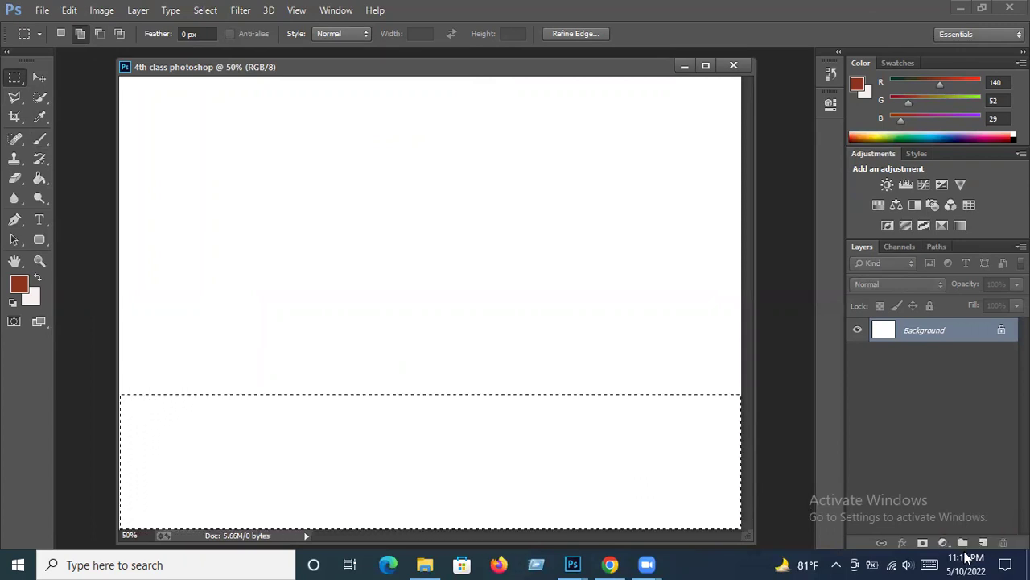
Add an empty Layer 1 and set the foreground colour to near-black 020000.
left_click(139, 11)
mouse_move(146, 27)
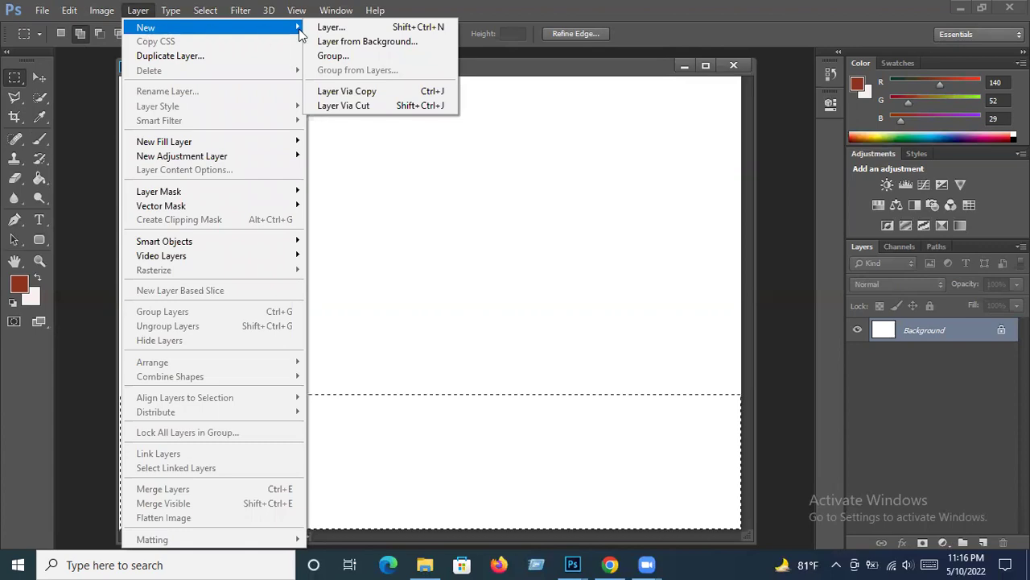
left_click(986, 543)
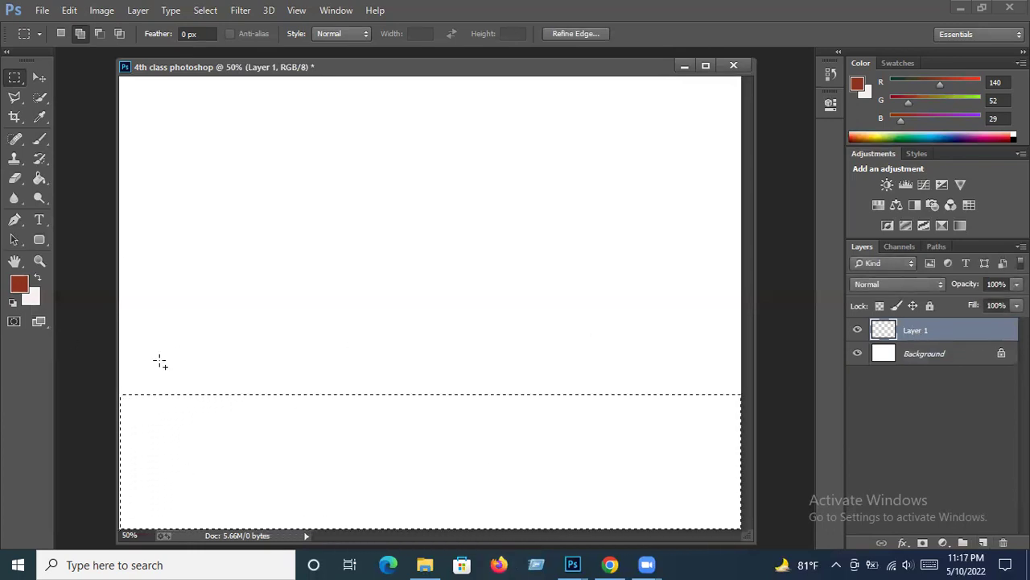
left_click(20, 287)
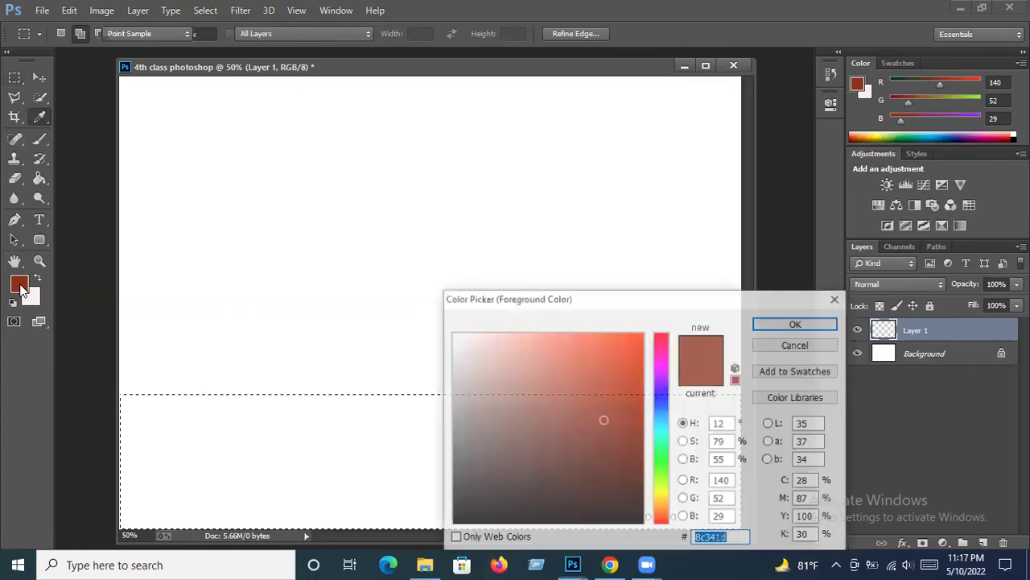
left_click(637, 522)
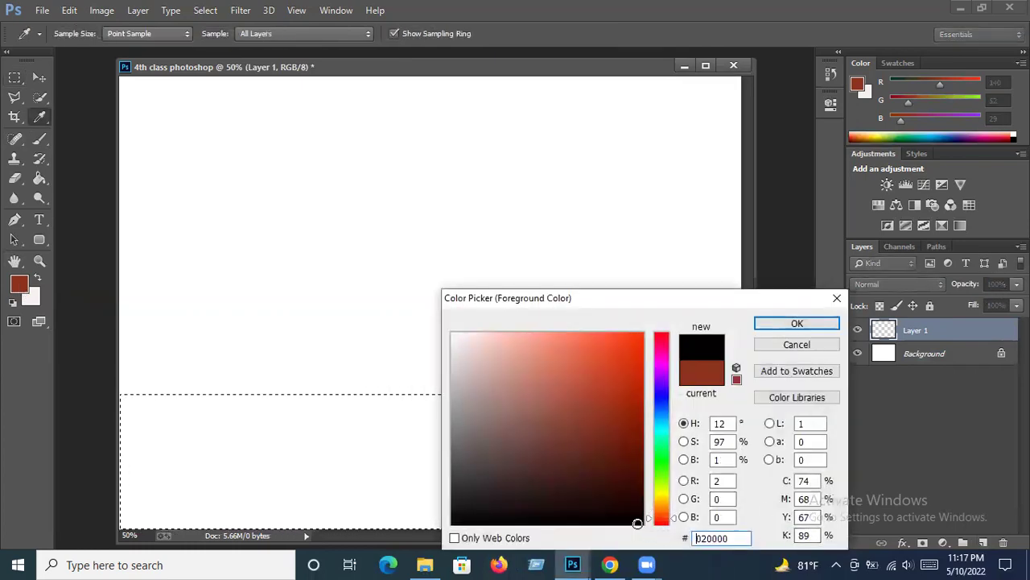
left_click(797, 325)
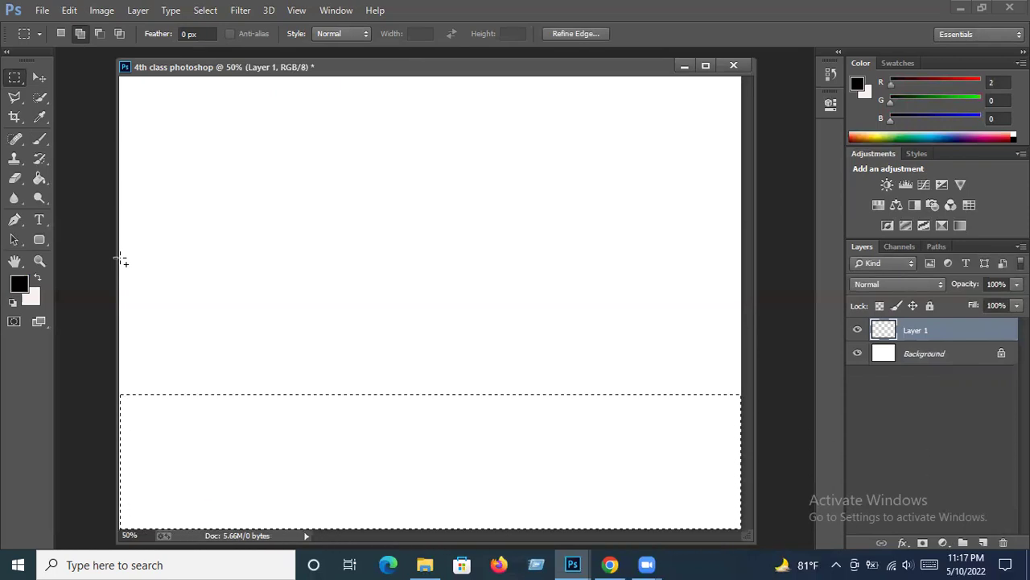
Fill the bottom selection near-black on Layer 1 with the Paint Bucket, then deselect.
left_click(39, 178)
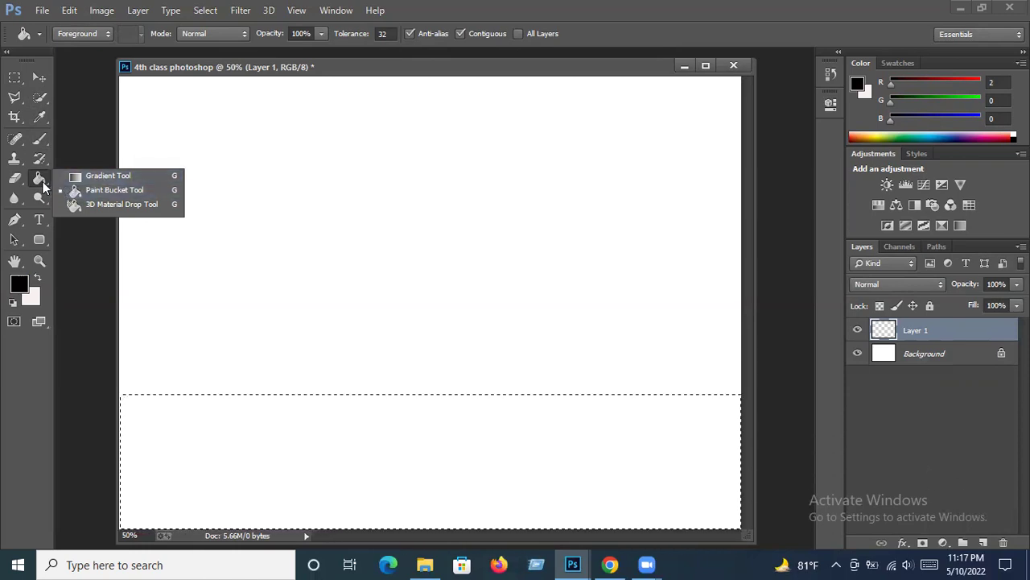
left_click(115, 191)
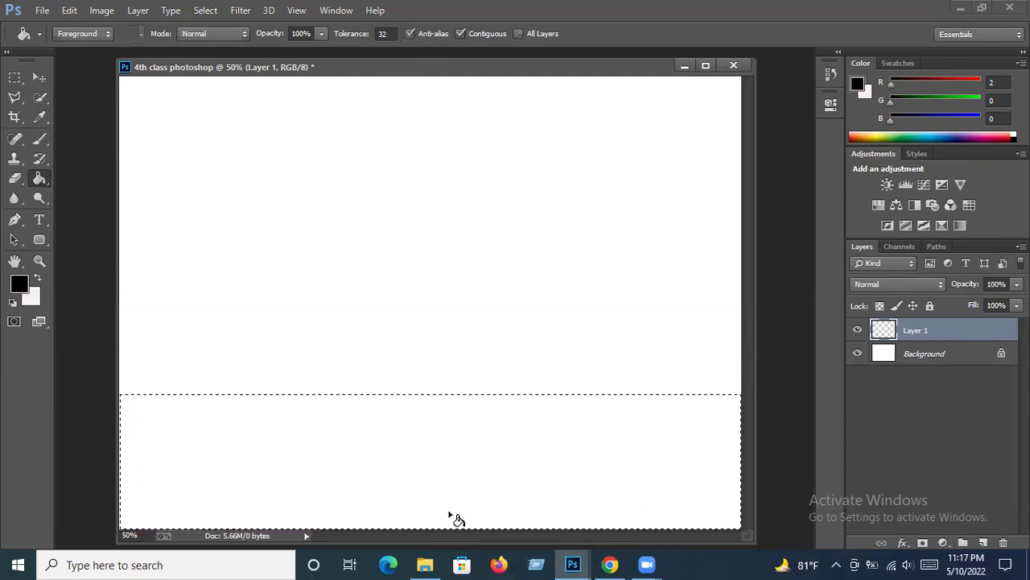
left_click(457, 450)
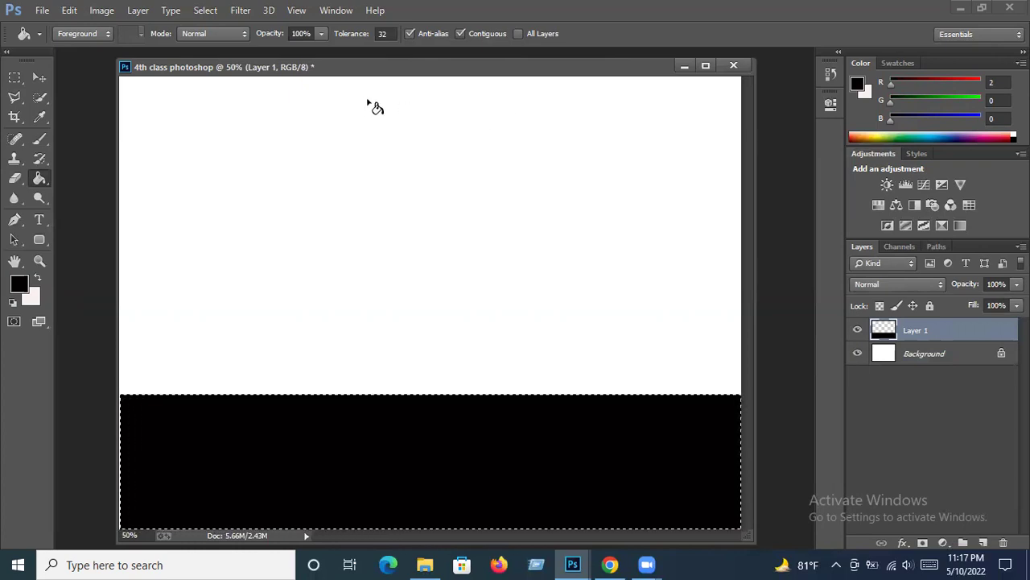
left_click(206, 11)
left_click(228, 40)
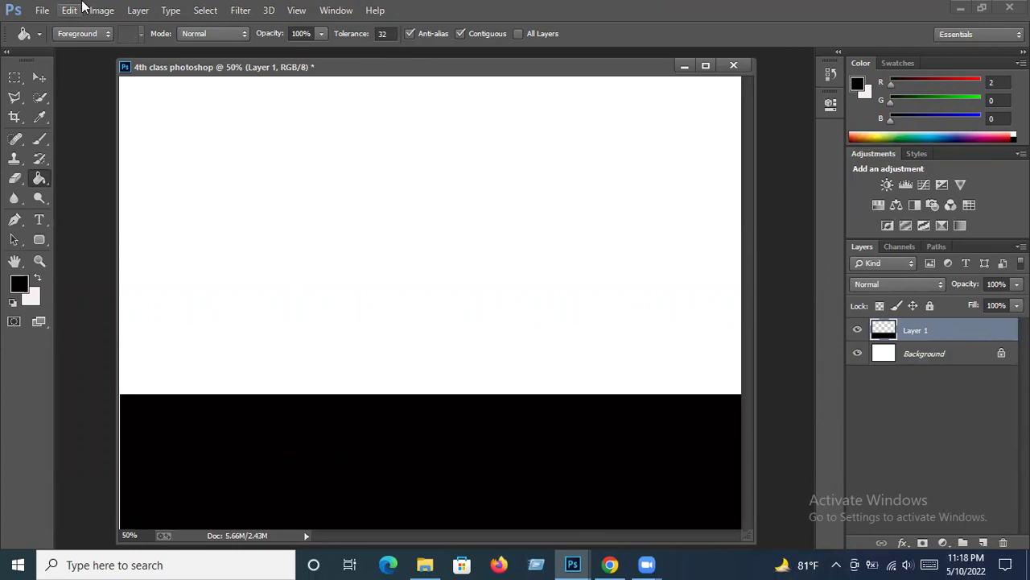
Free-transform the black ground band about 3% wider so it covers the full canvas width.
left_click(42, 11)
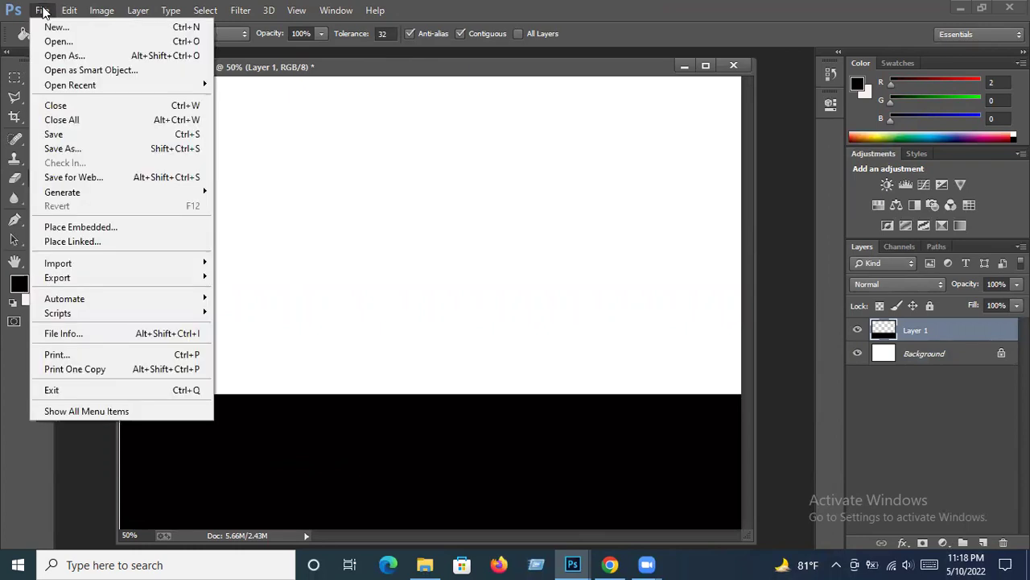
mouse_move(69, 10)
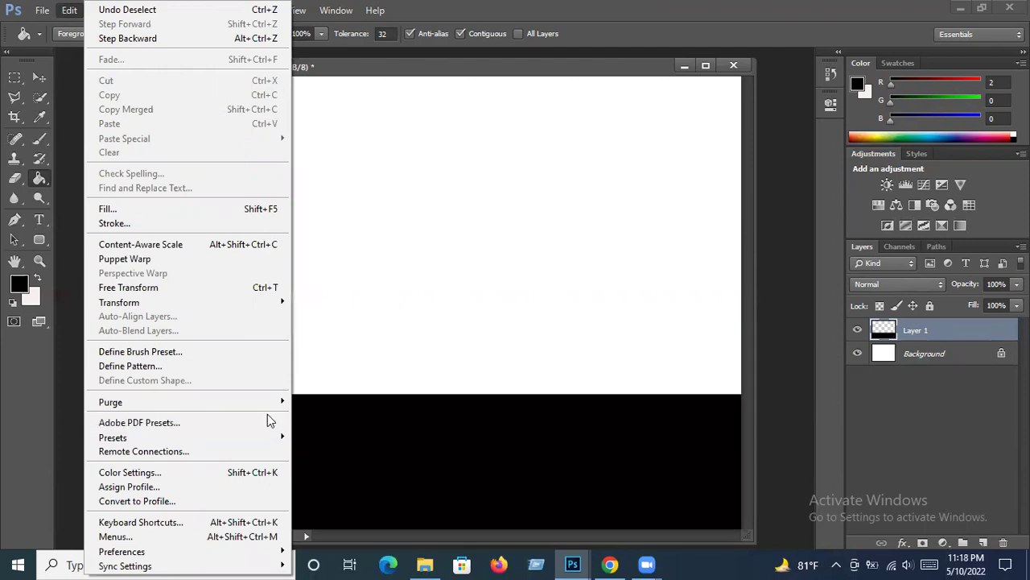
left_click(149, 288)
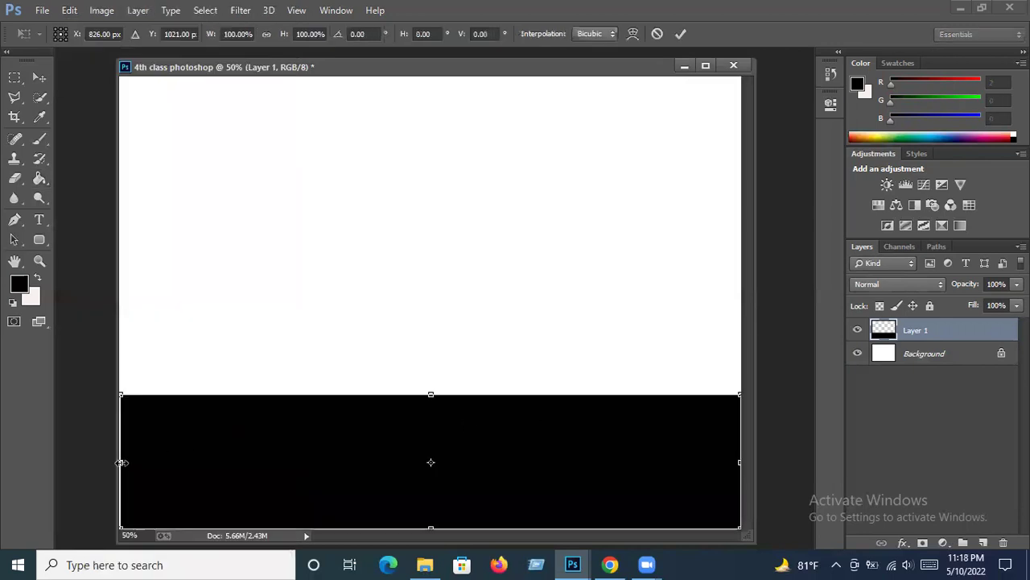
left_click_drag(121, 462, 109, 463)
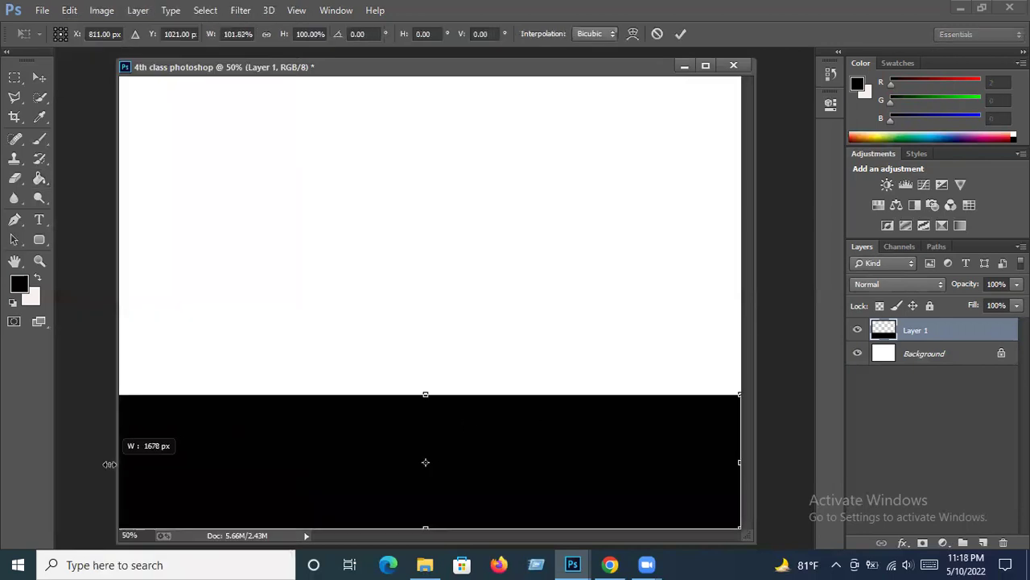
left_click_drag(740, 462, 749, 468)
key("g")
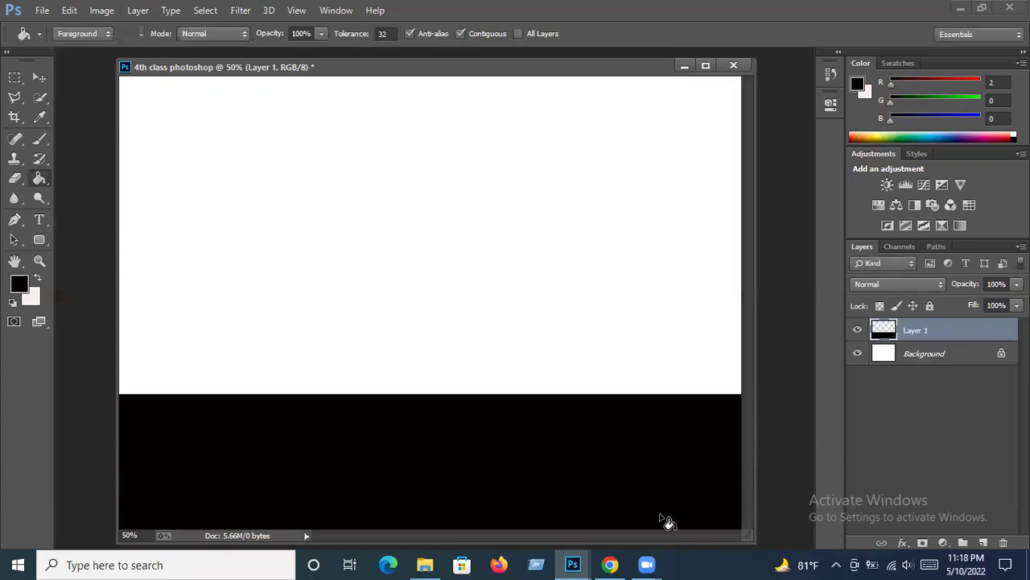
mouse_move(573, 564)
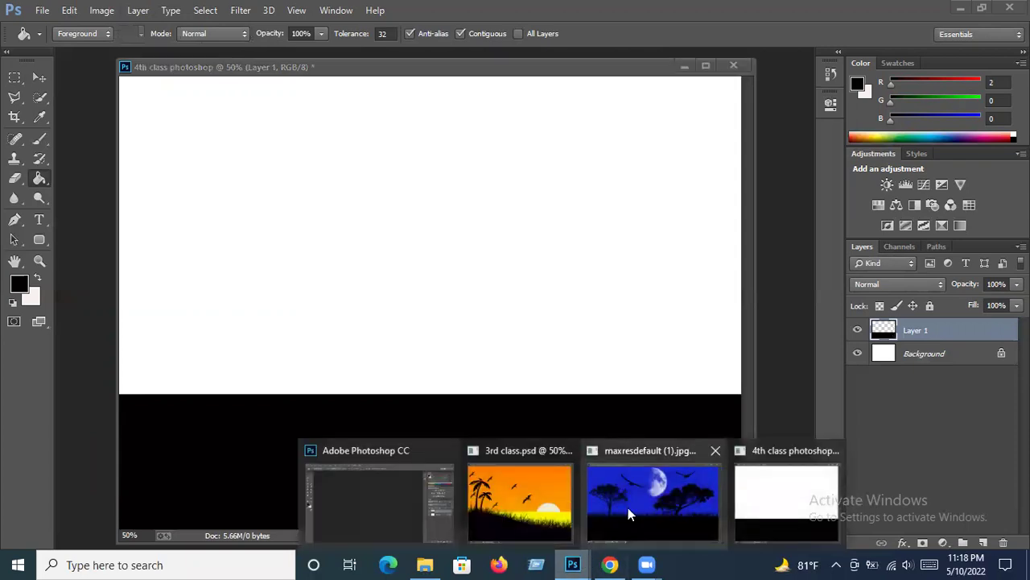
left_click(628, 507)
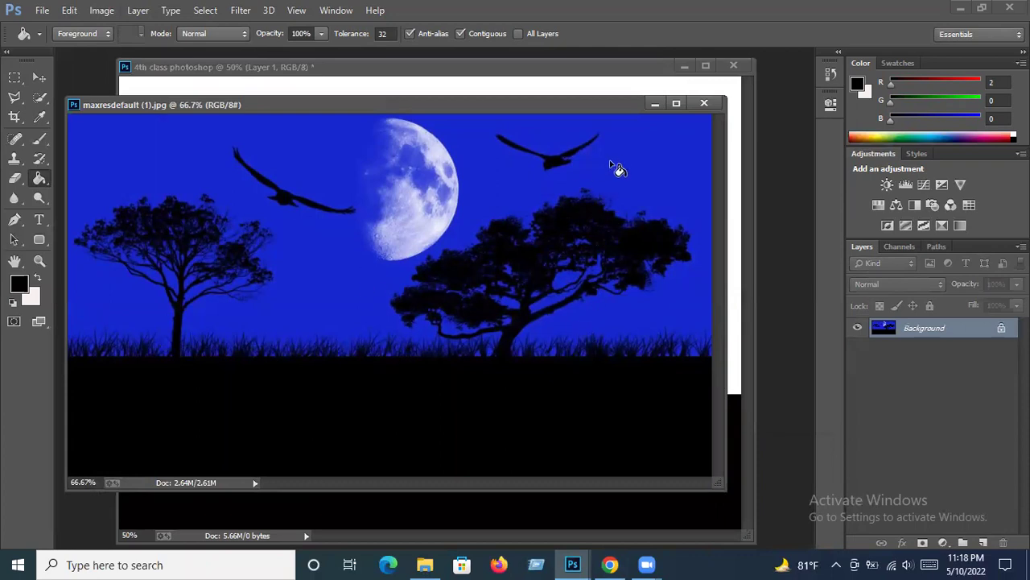
left_click_drag(655, 104, 668, 149)
left_click(668, 150)
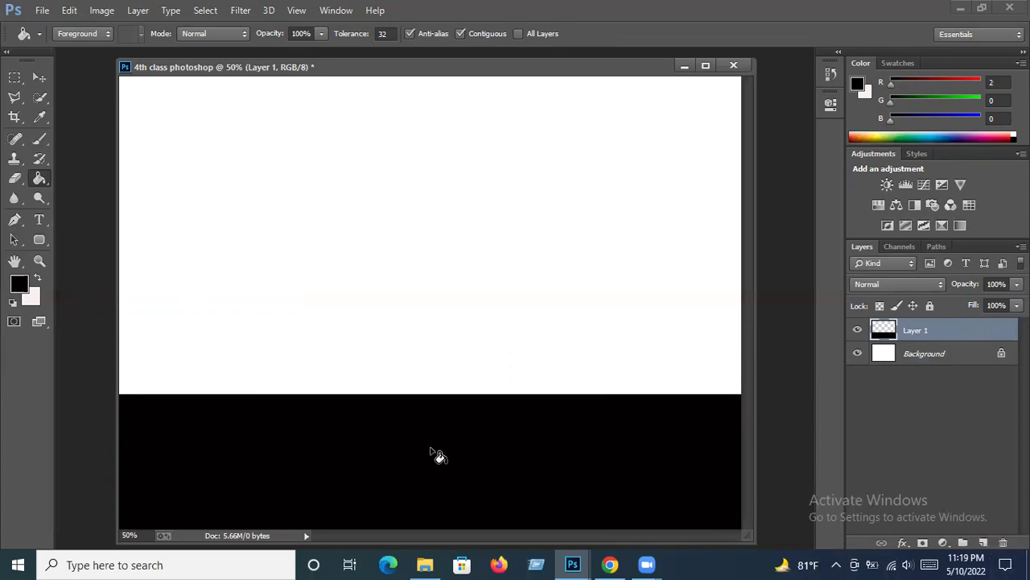
Switch to the Brush Tool and briefly check the moonlit reference image.
left_click(38, 162)
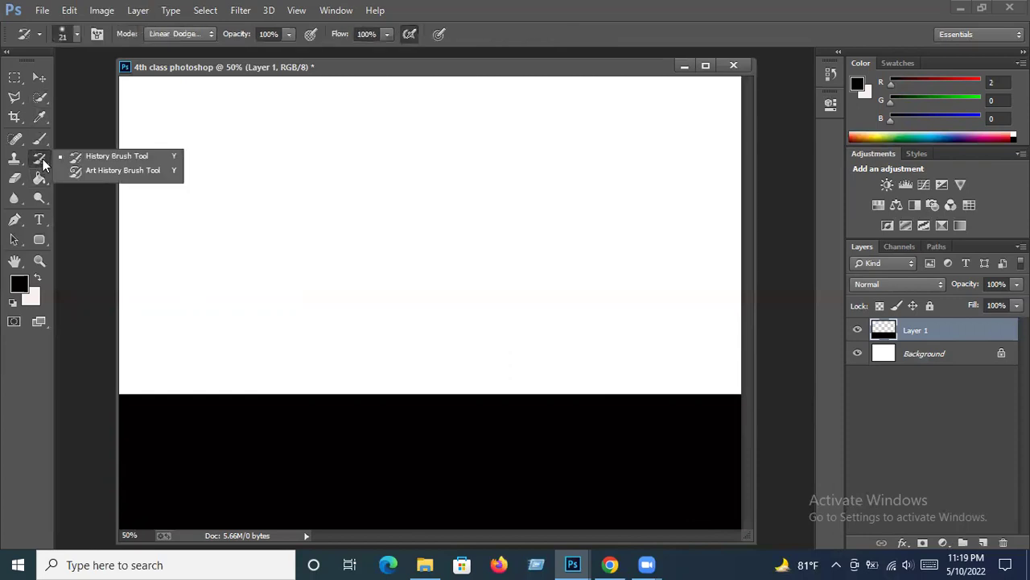
left_click(40, 139)
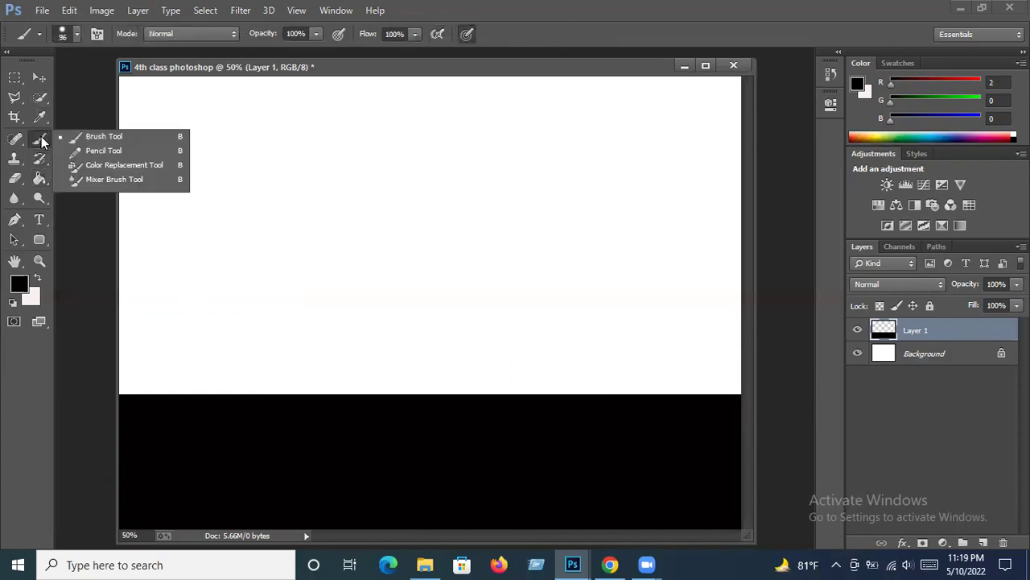
left_click(78, 34)
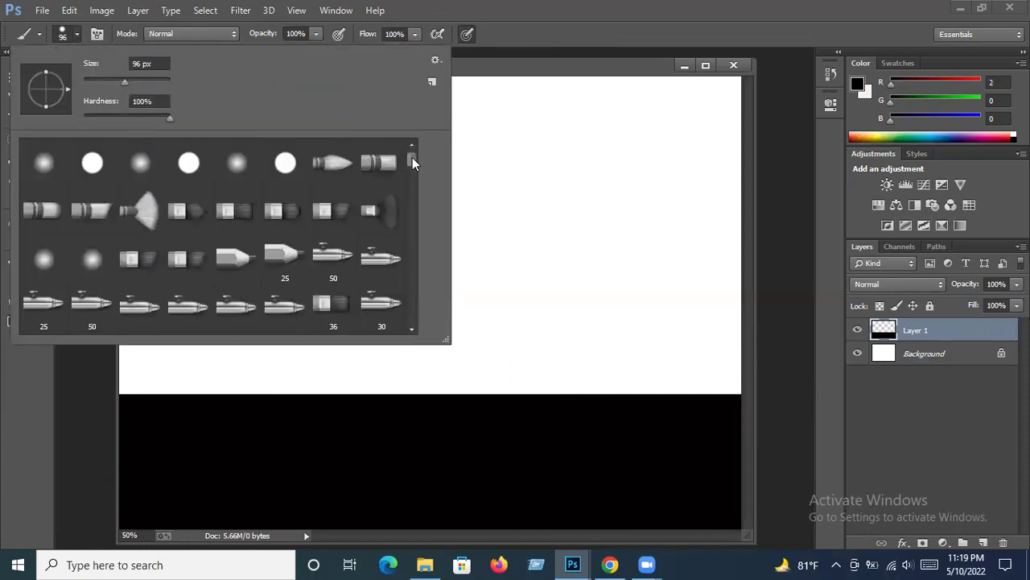
left_click(573, 565)
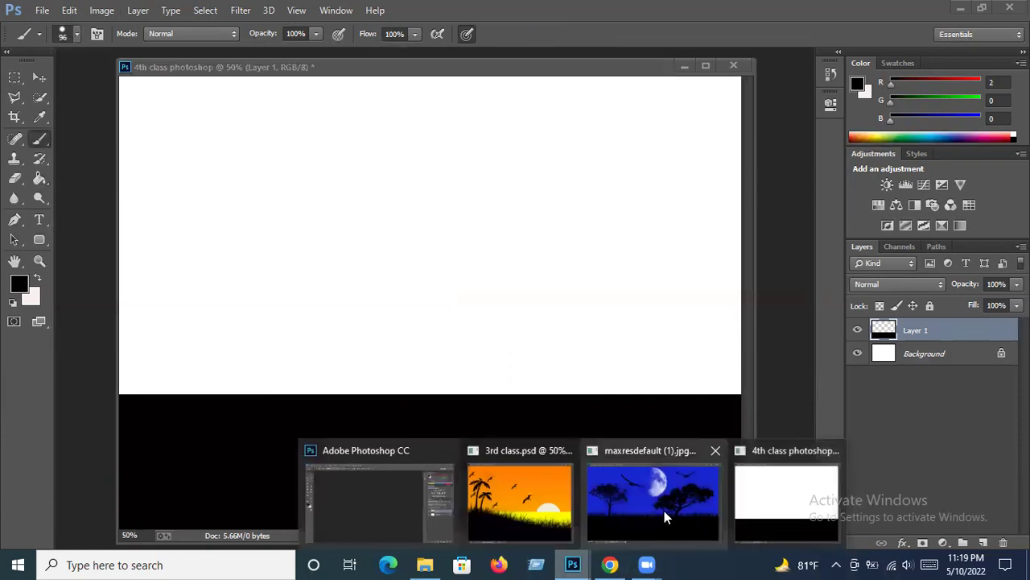
left_click(665, 512)
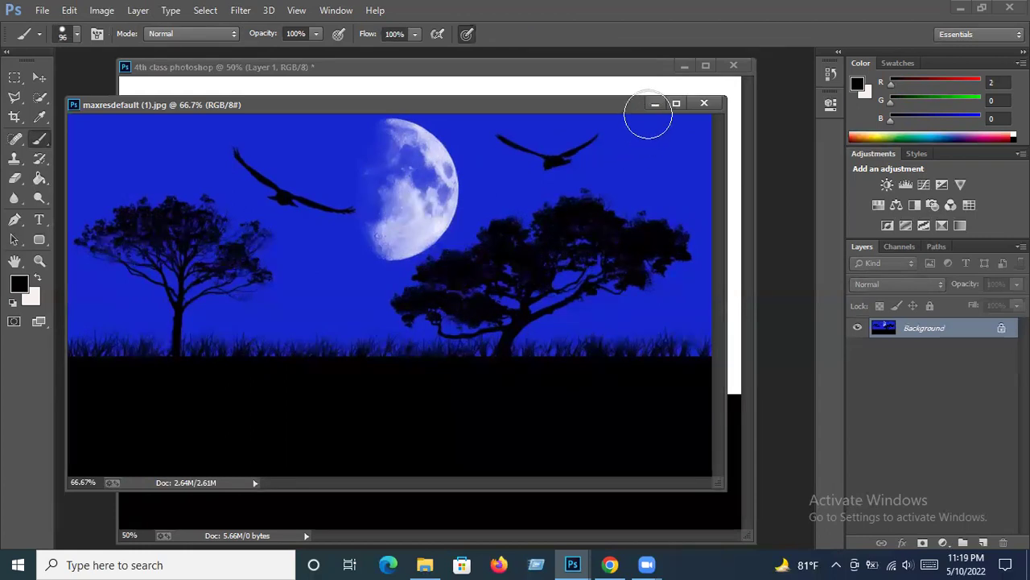
left_click(649, 107)
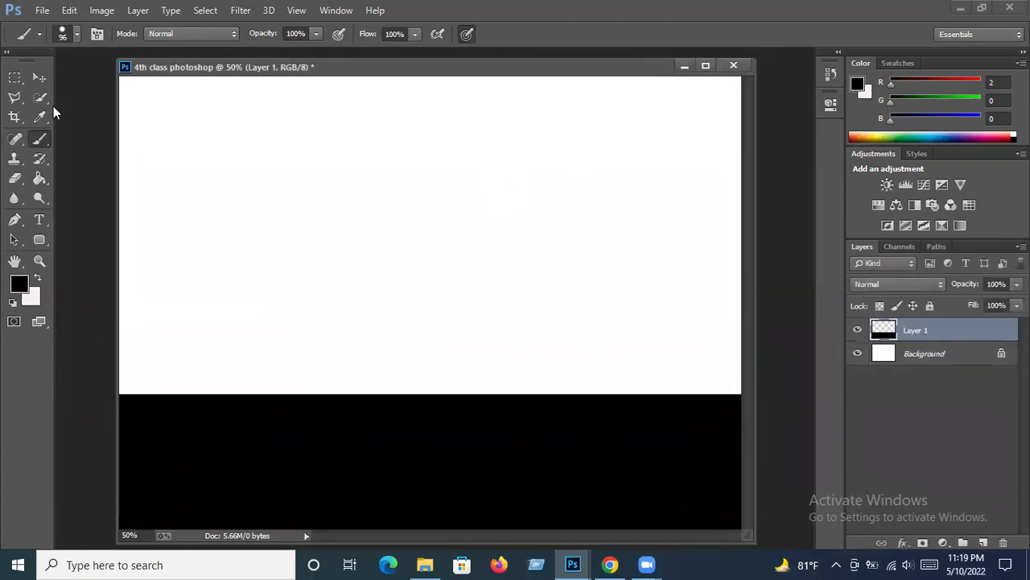
Choose the 134 grass-blade brush tip at 64 px, then recheck the reference image.
left_click(77, 34)
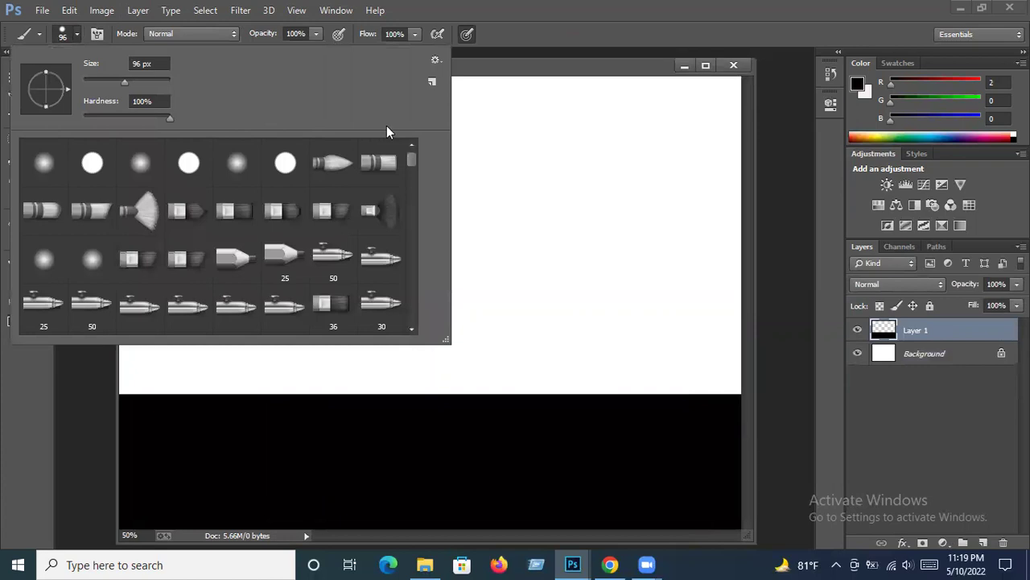
left_click_drag(412, 160, 413, 180)
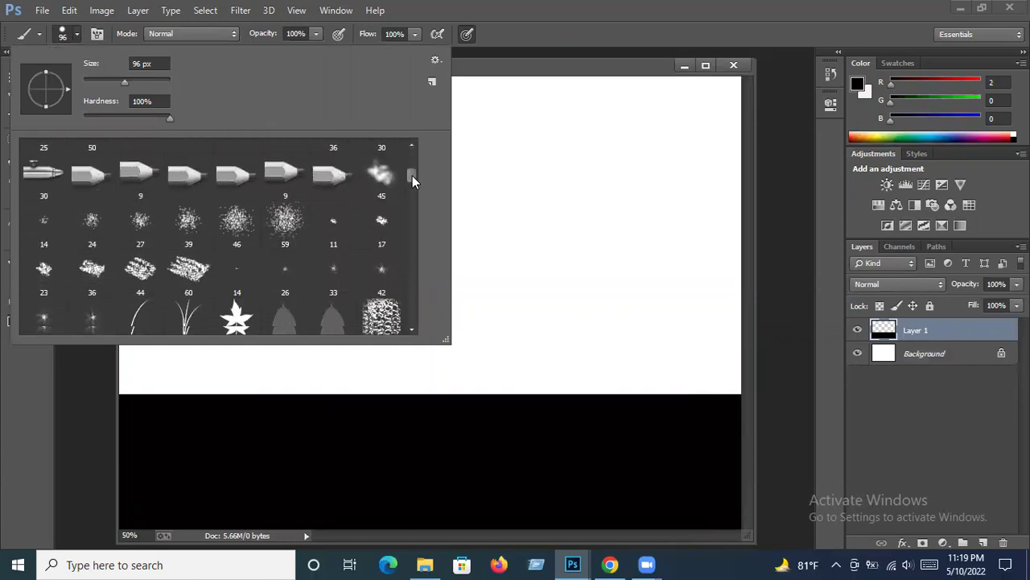
left_click(186, 271)
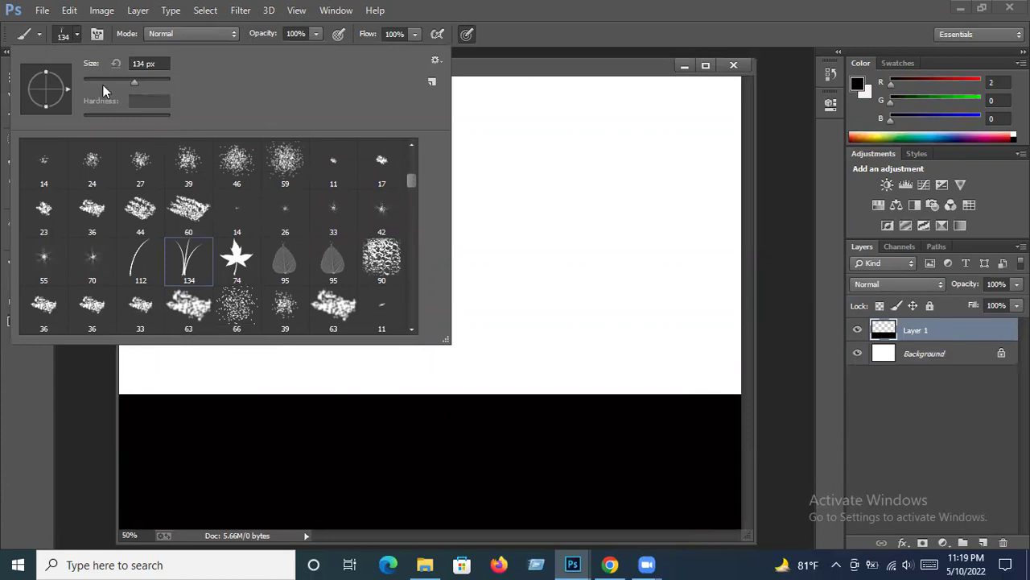
left_click(111, 81)
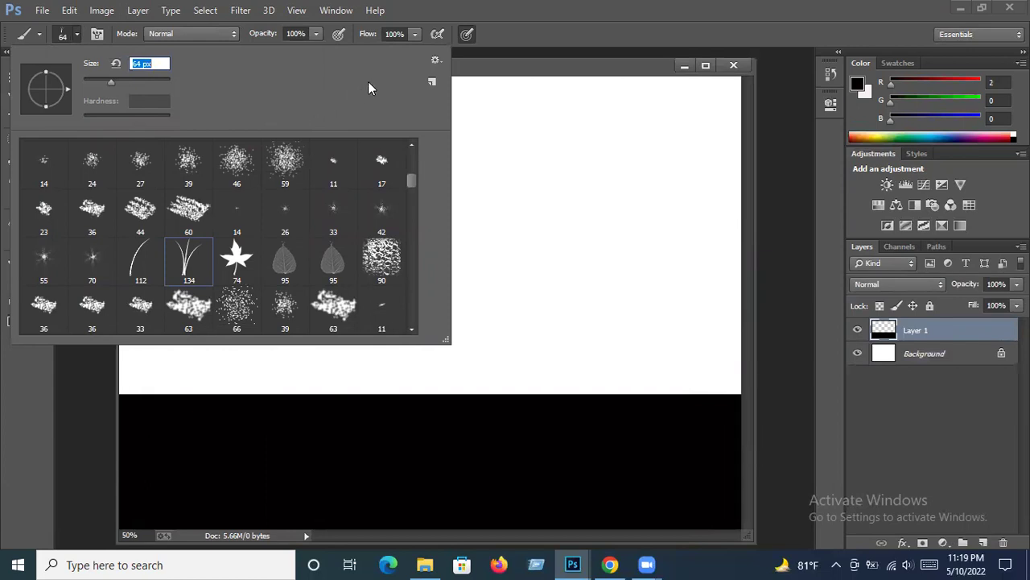
left_click(434, 62)
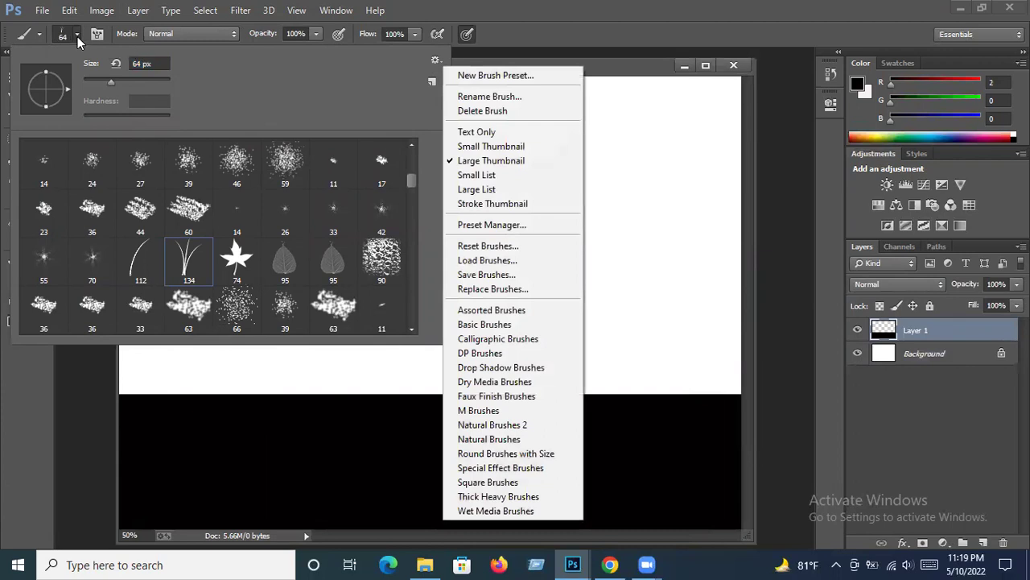
left_click(572, 564)
left_click(652, 503)
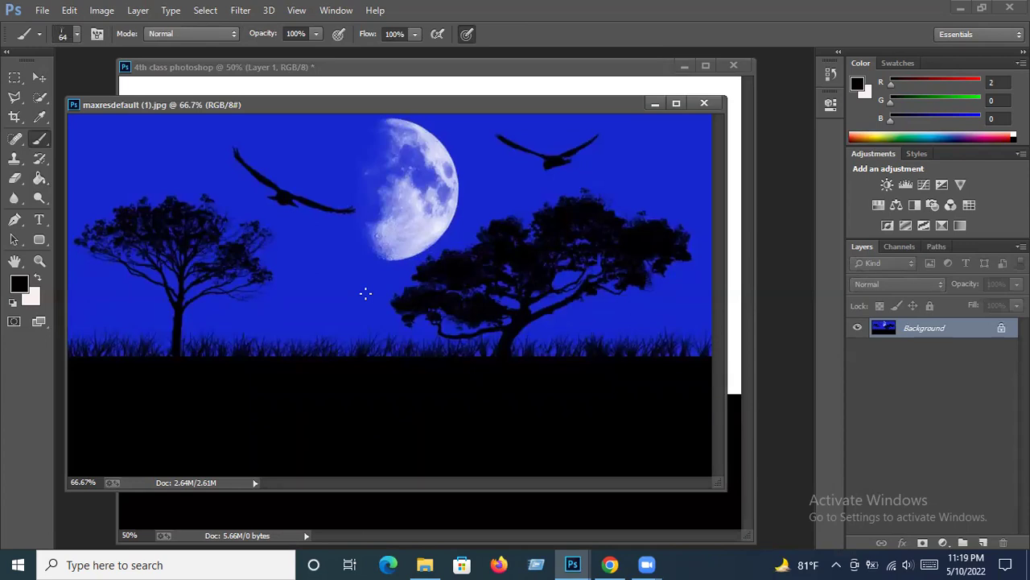
left_click(656, 105)
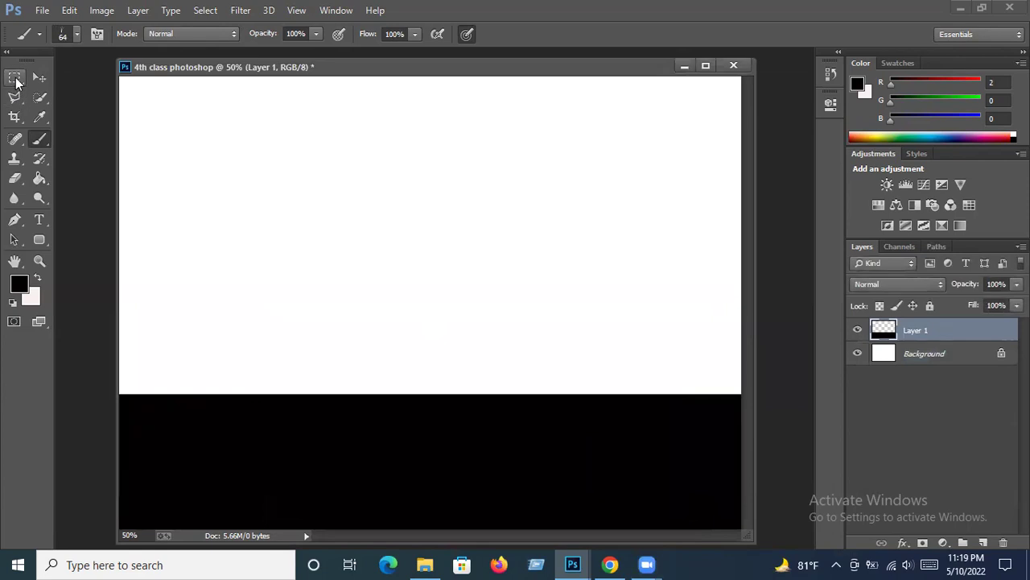
Draw a rectangular selection from the canvas top-left down into the black band.
left_click(16, 78)
right_click(17, 82)
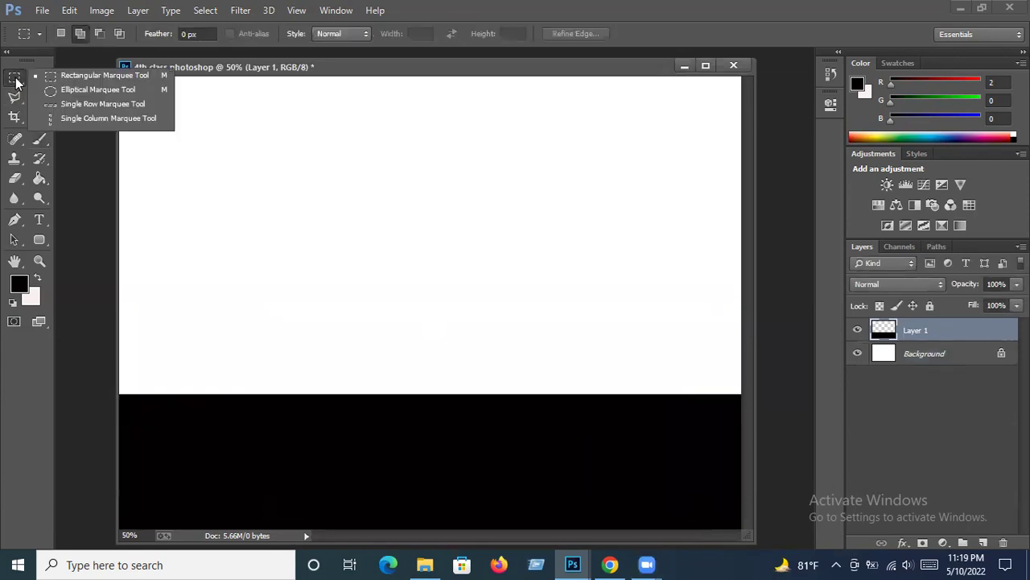
left_click(58, 76)
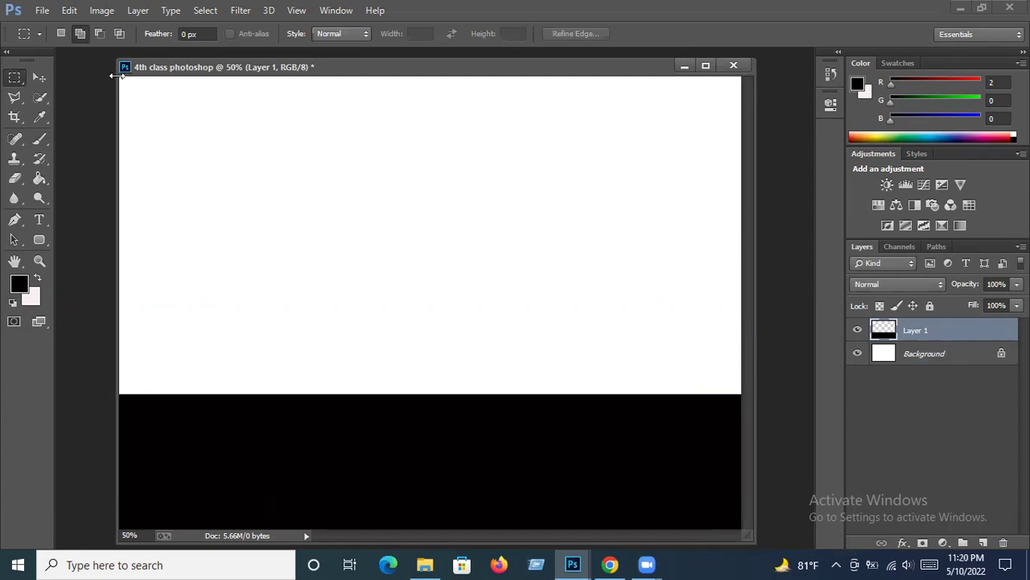
left_click_drag(119, 75, 764, 440)
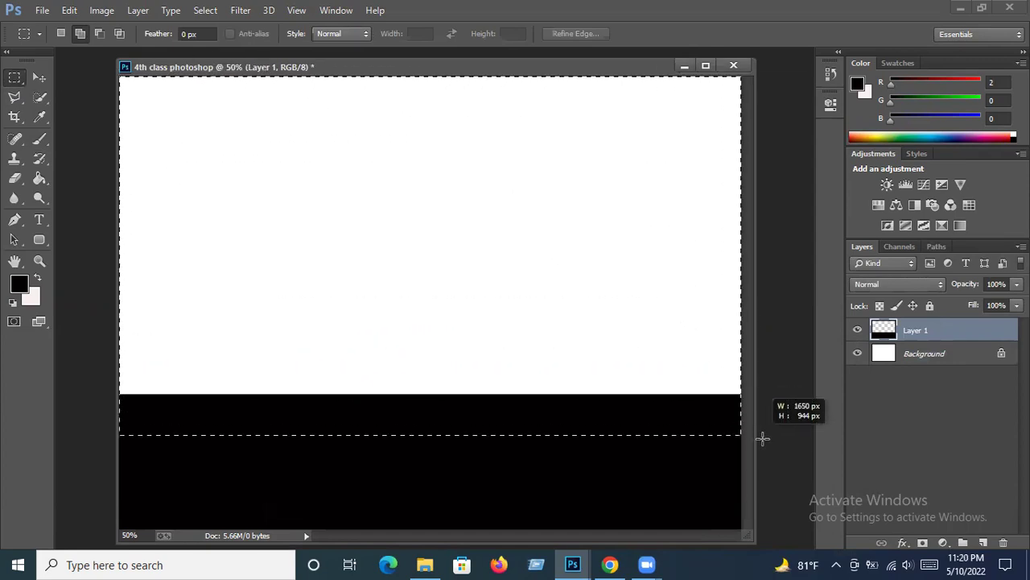
left_click_drag(764, 440, 768, 458)
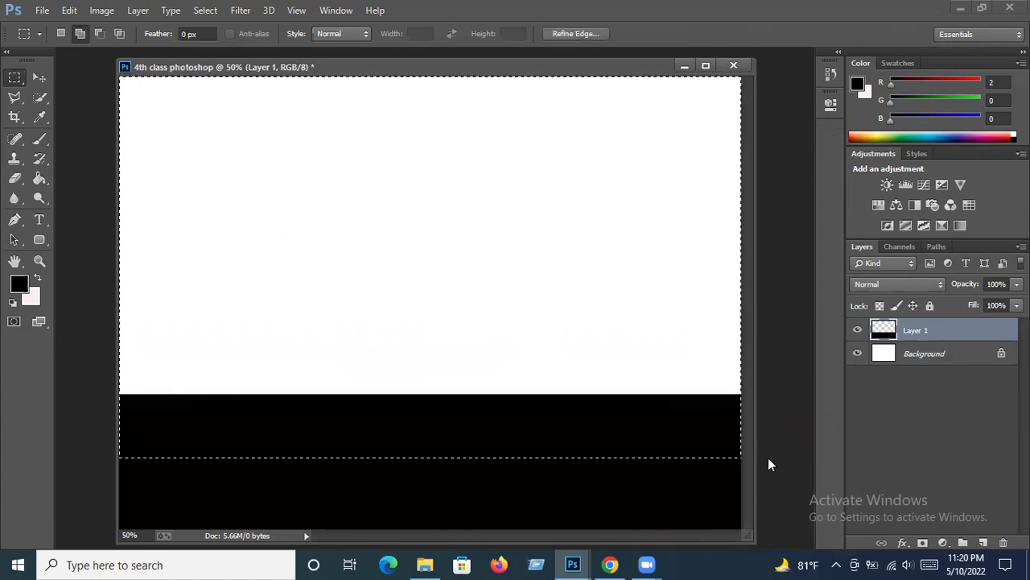
Add an empty Layer 2 and bring the moonlit reference image to the front.
left_click(983, 542)
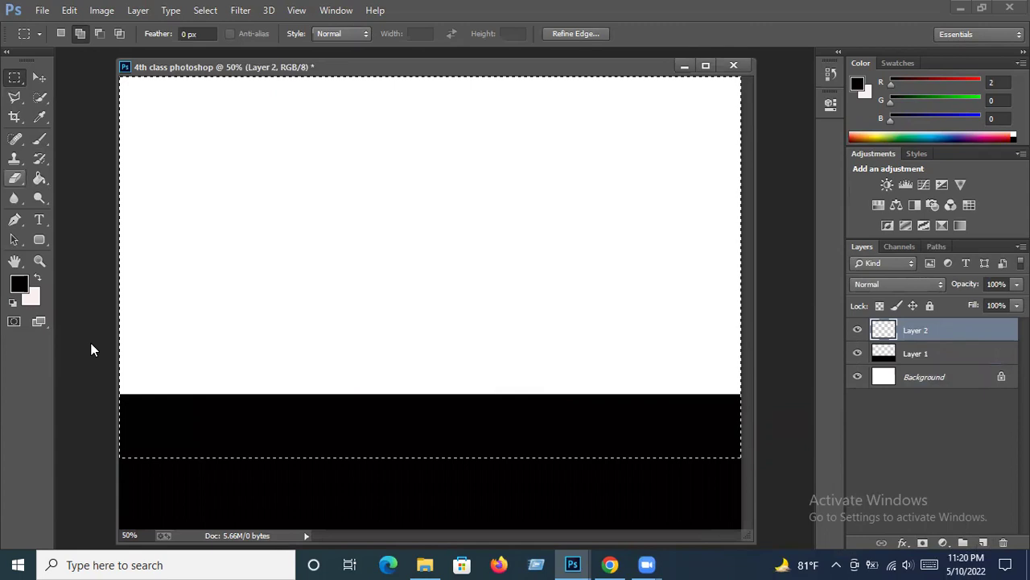
left_click(573, 564)
left_click(645, 511)
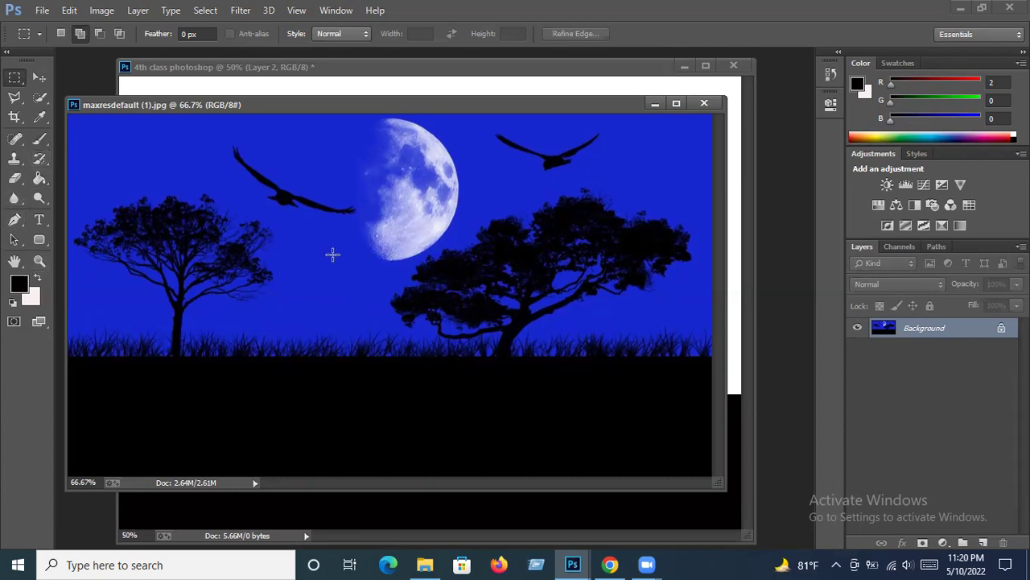
Reset default colours and try sampling the reference sky, then dismiss the Color Picker.
key("d")
left_click(19, 287)
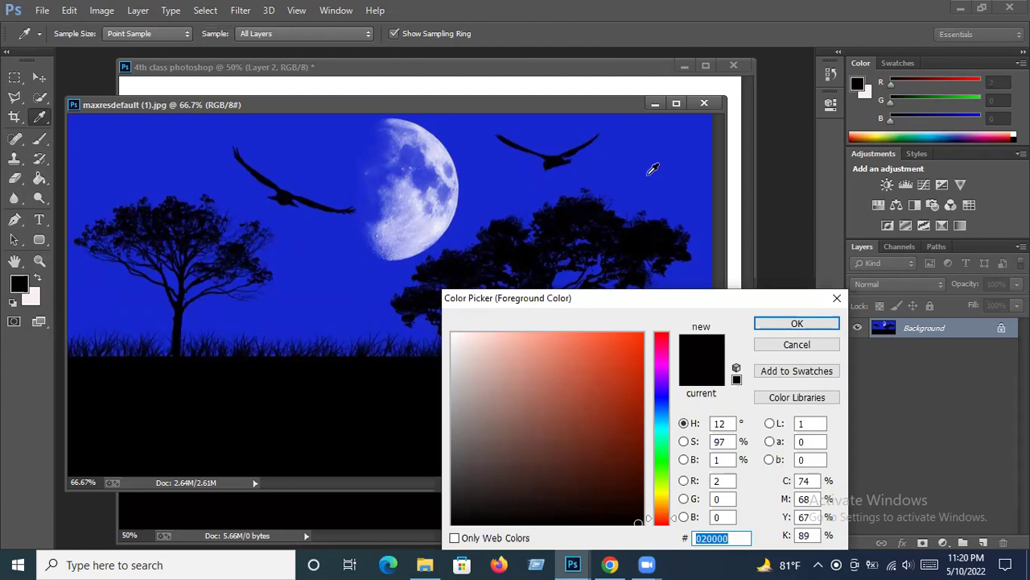
left_click(653, 169)
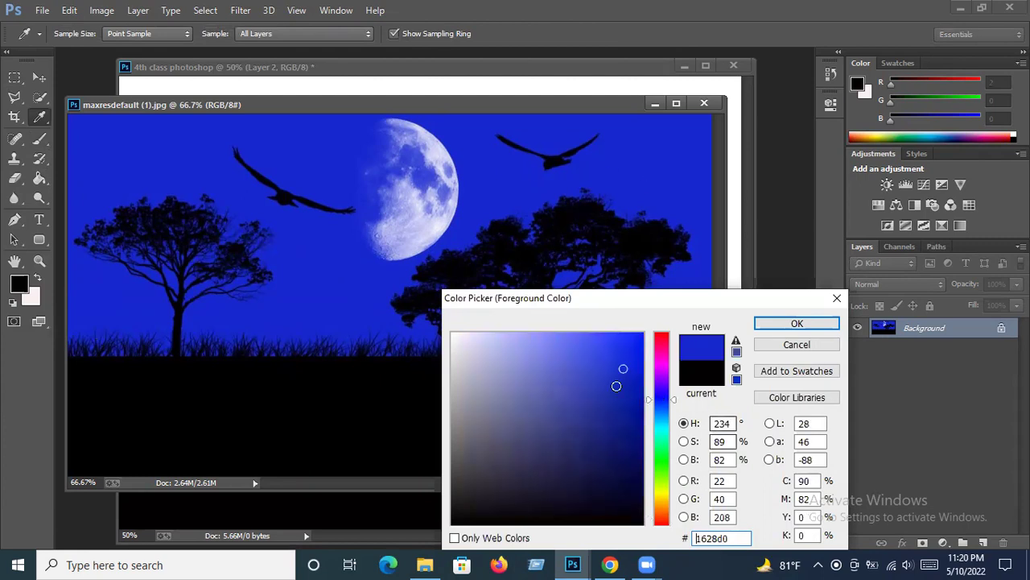
left_click(838, 301)
key("m")
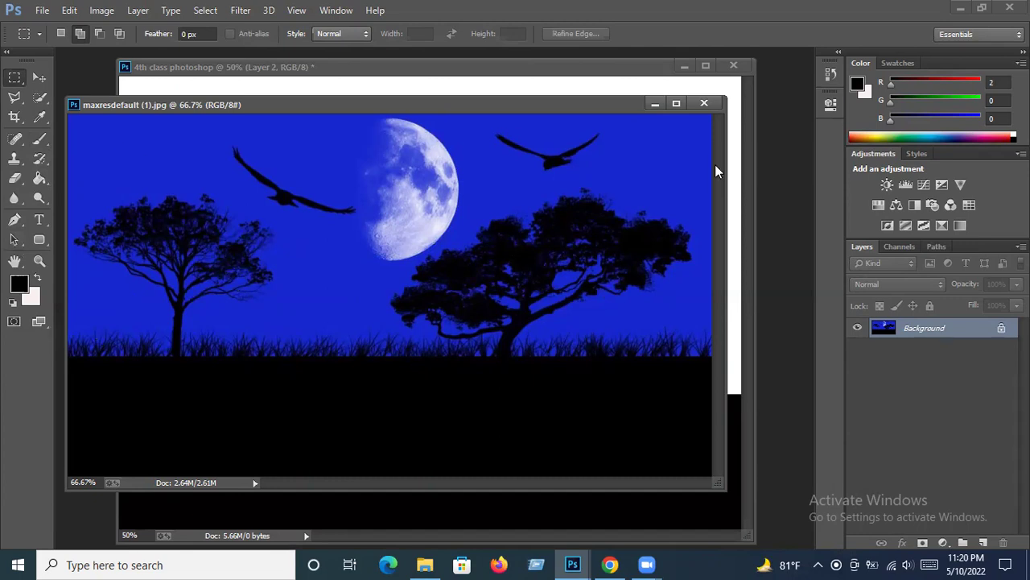
Sample the reference sky blue 1628d0 (R22 G40 B208) as the foreground colour.
left_click(19, 285)
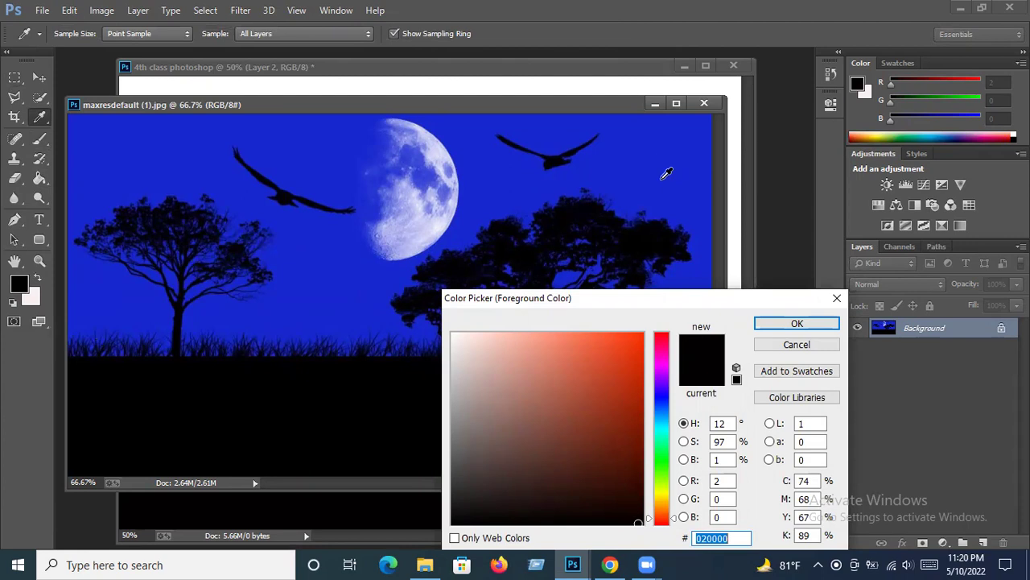
left_click(654, 159)
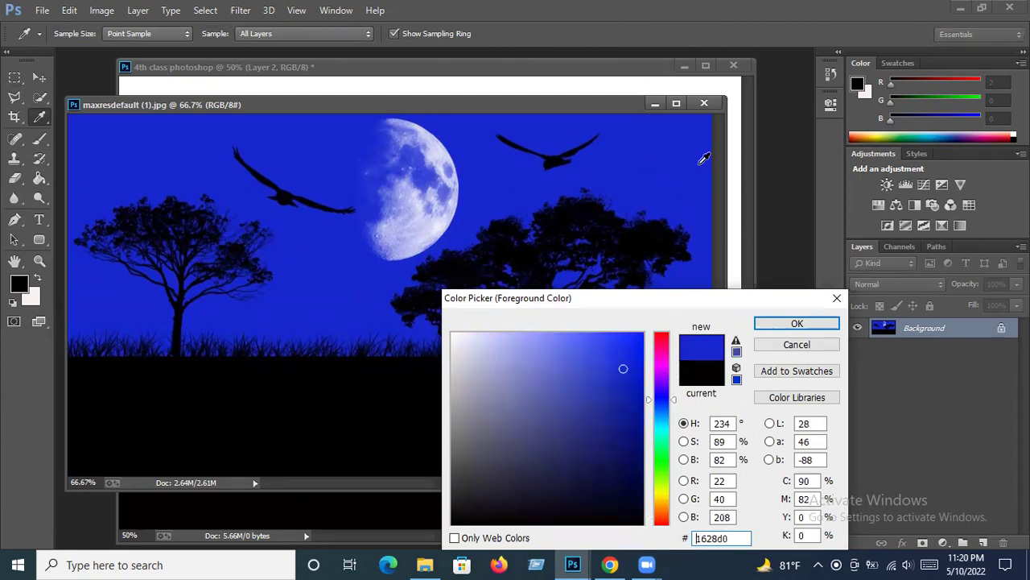
left_click(815, 327)
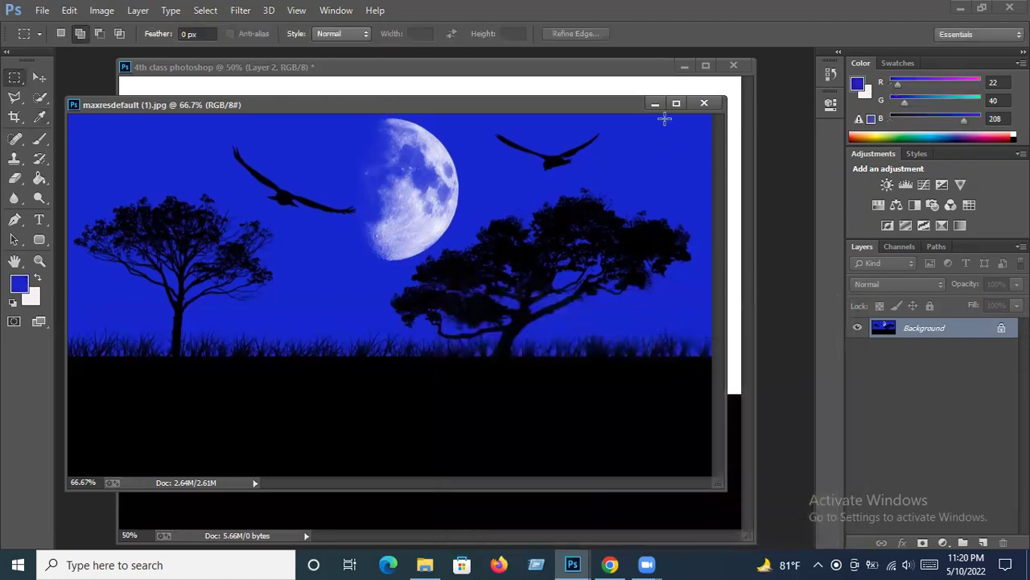
Fill the upper selection on Layer 2 with the sky blue, then deselect.
left_click(656, 103)
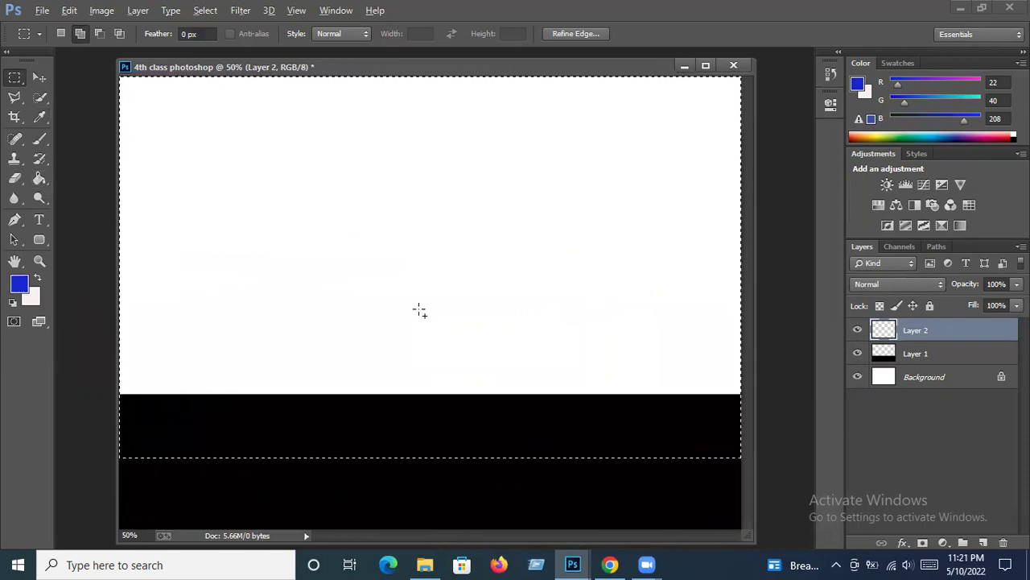
key("alt")
key("alt+BackSpace")
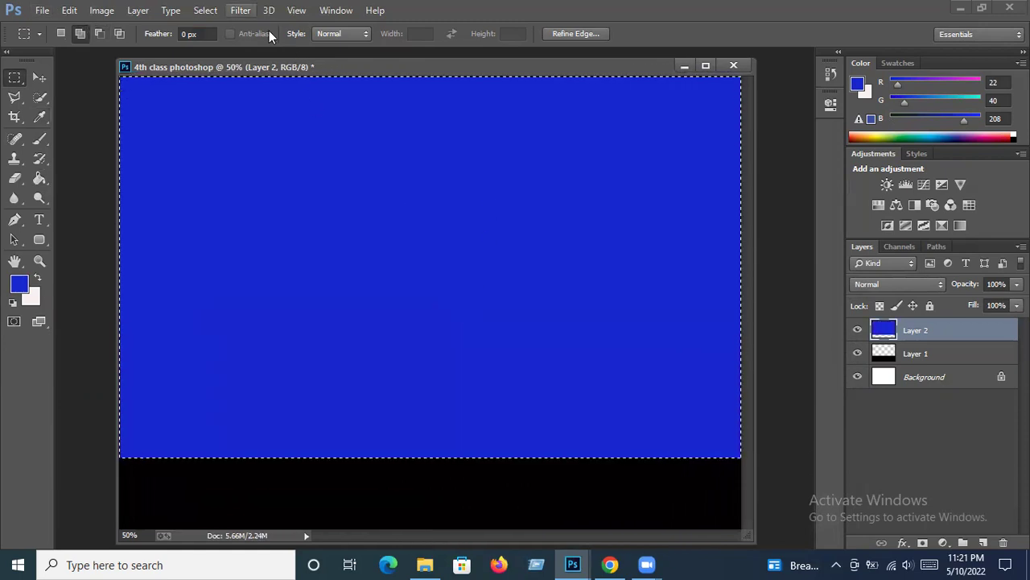
left_click(205, 10)
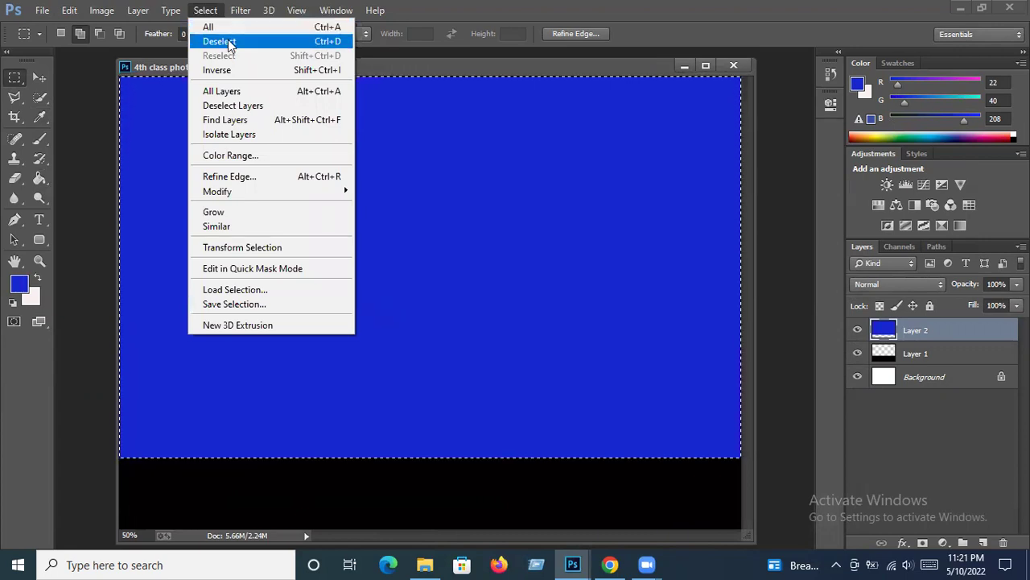
left_click(229, 44)
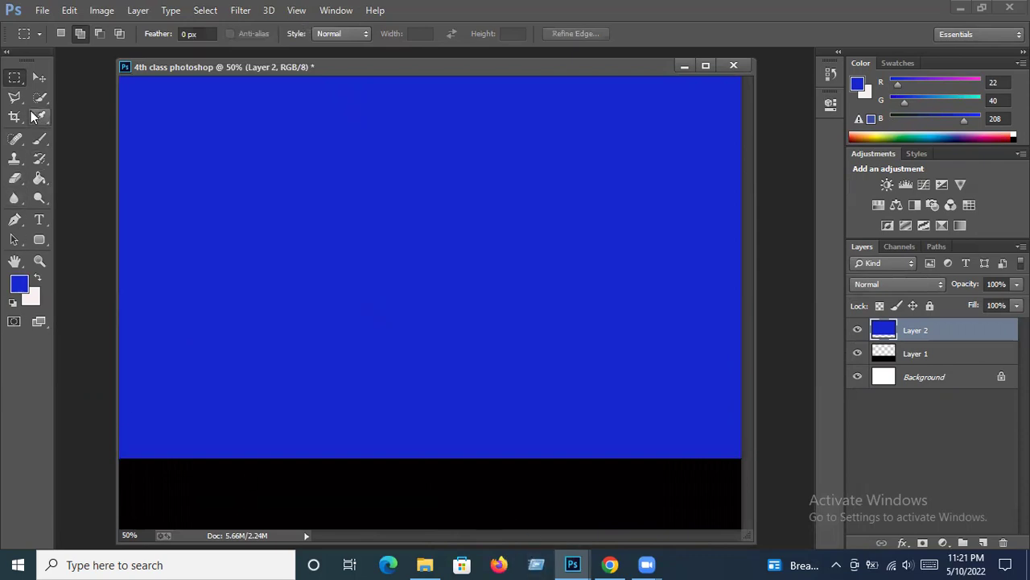
Move Layer 2 below Layer 1 in the layer stack and make Layer 1 active.
left_click(38, 78)
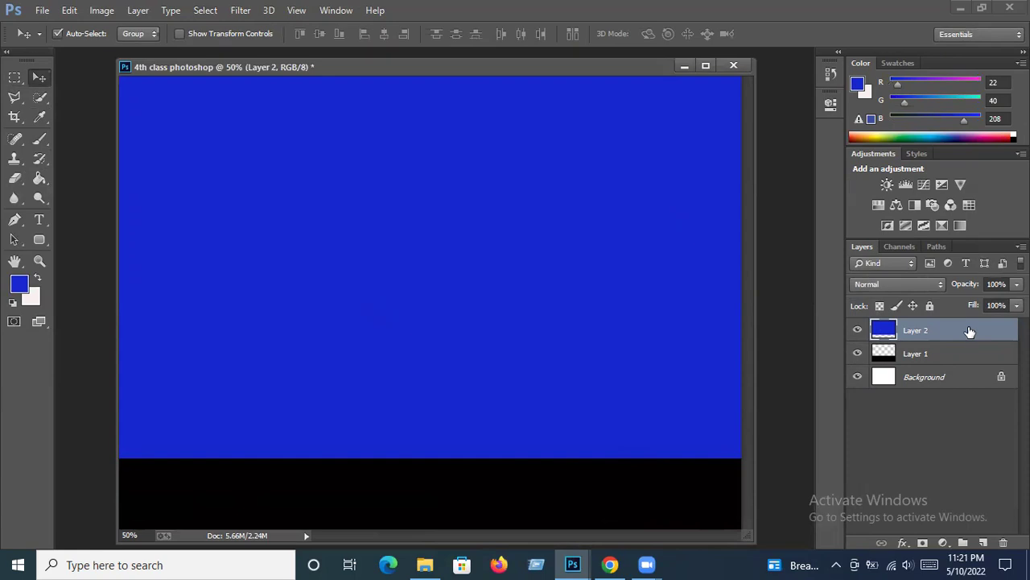
left_click_drag(970, 331, 967, 360)
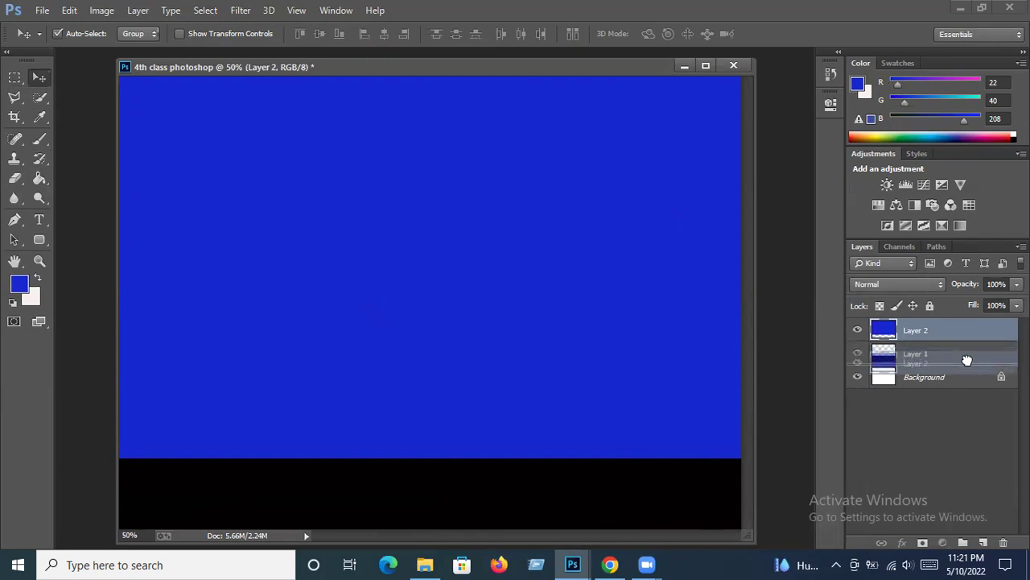
left_click_drag(967, 360, 969, 368)
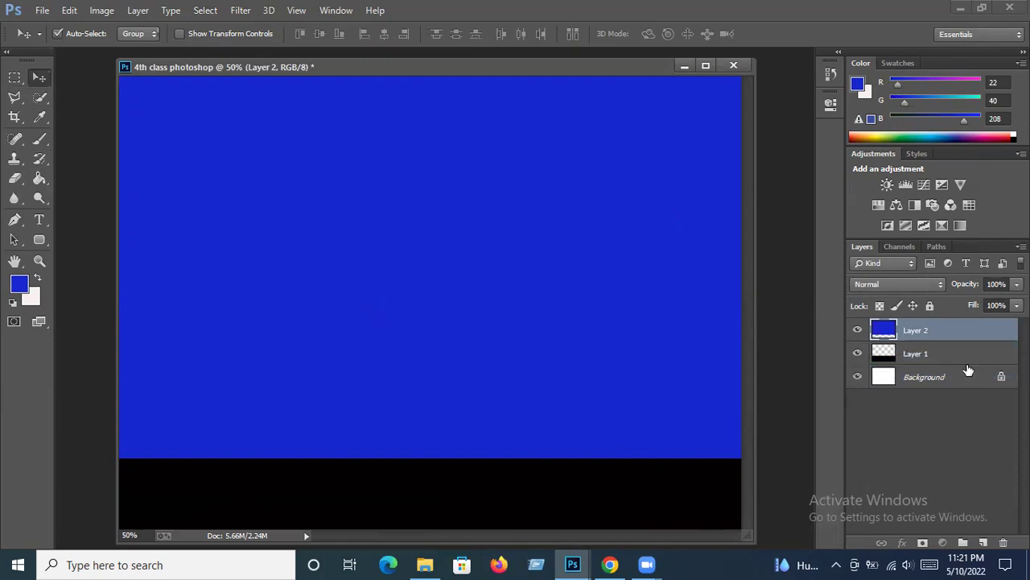
left_click_drag(954, 325, 937, 362)
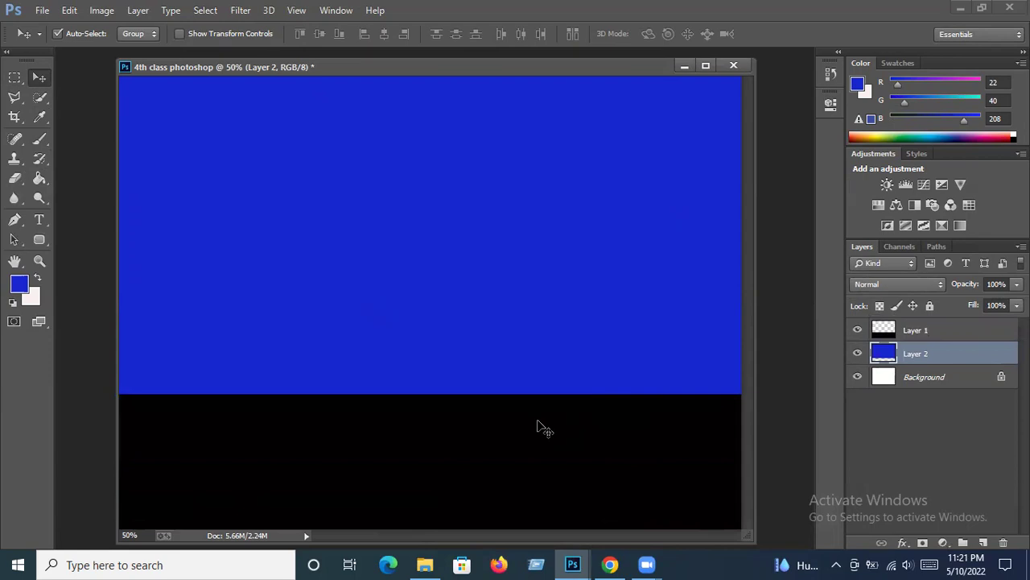
left_click(925, 332)
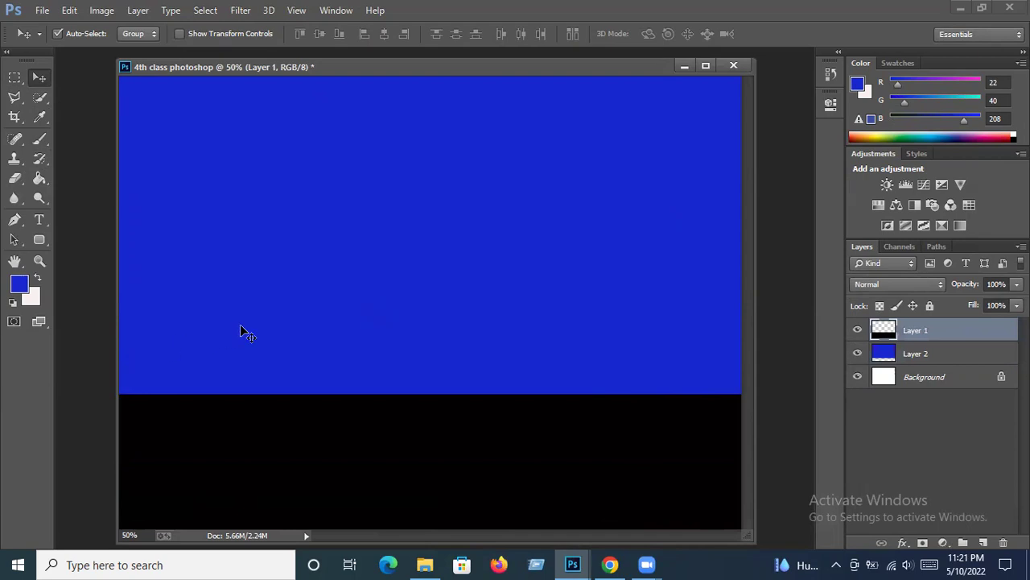
Glance at the reference image, then switch to the Brush Tool and check its tip settings.
left_click(572, 565)
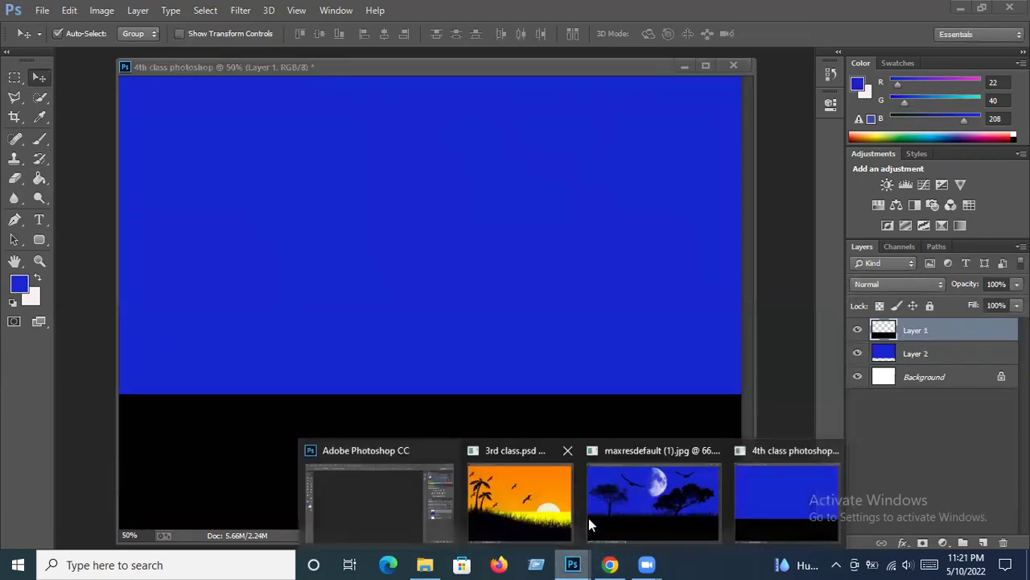
left_click(664, 512)
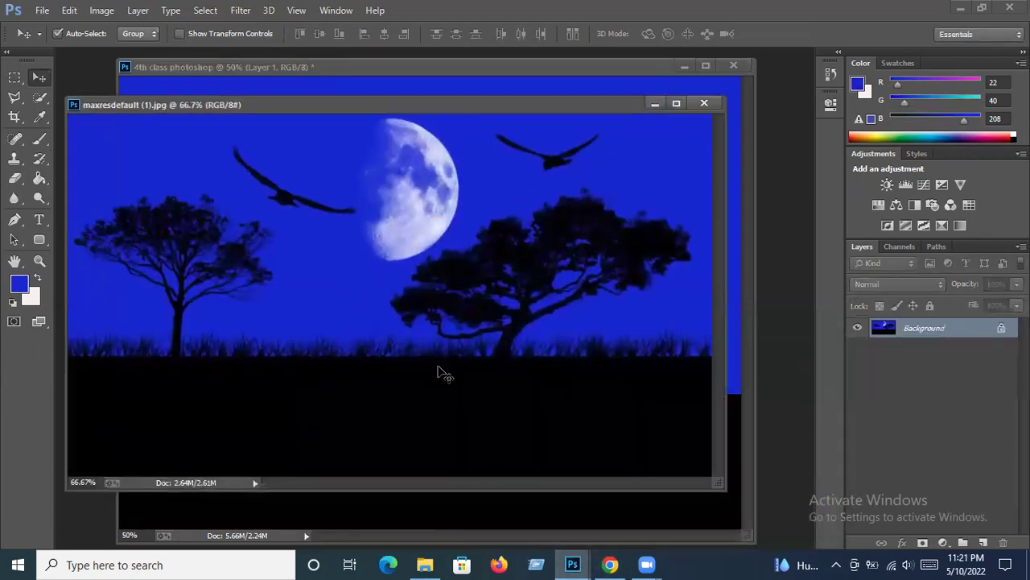
left_click(660, 104)
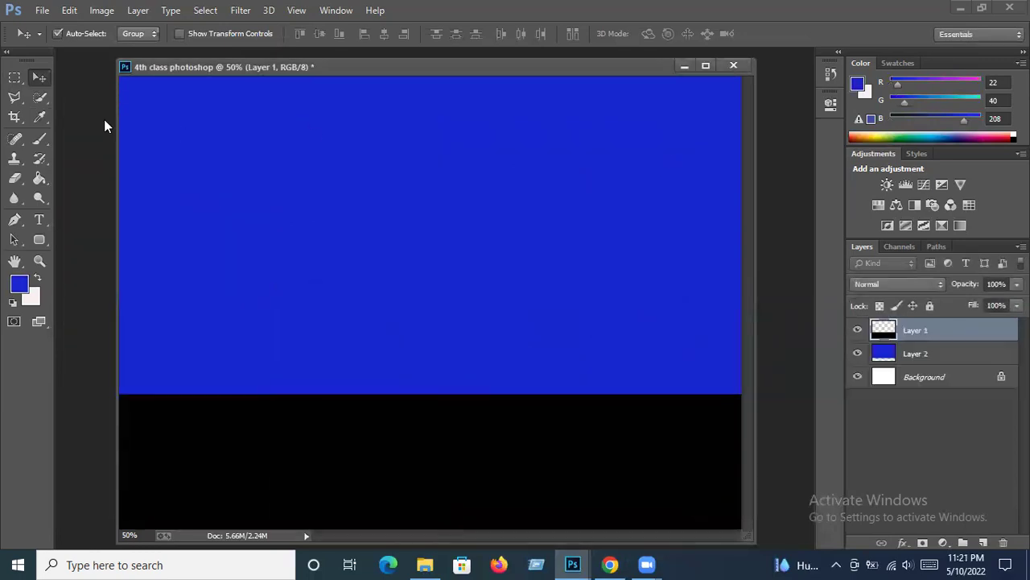
left_click(38, 160)
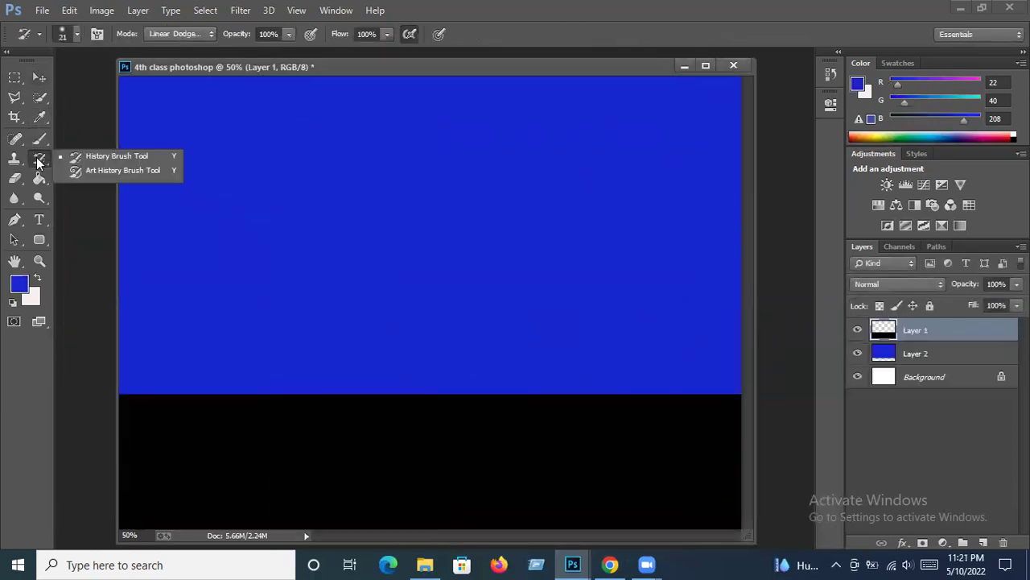
left_click(39, 138)
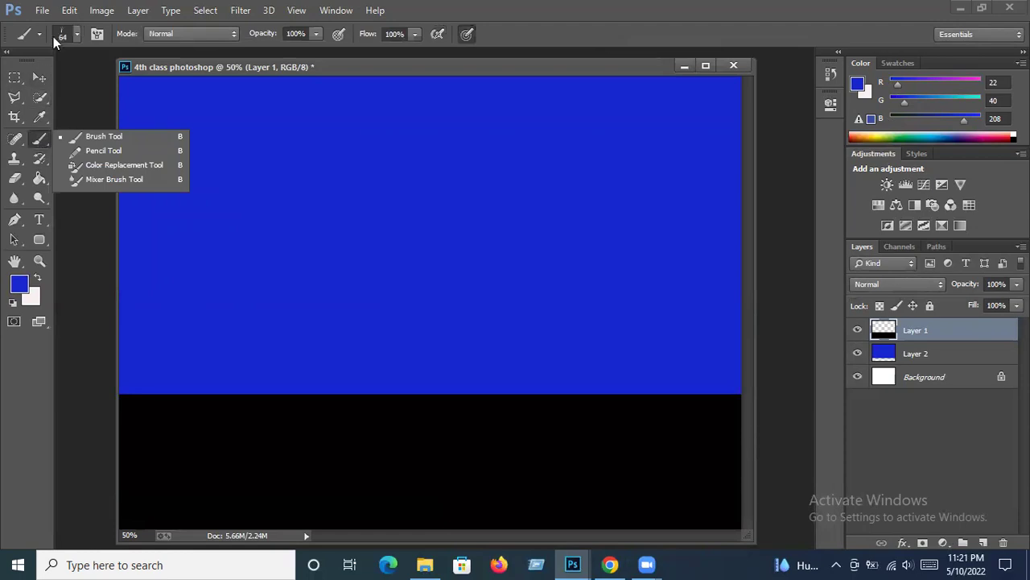
left_click(84, 36)
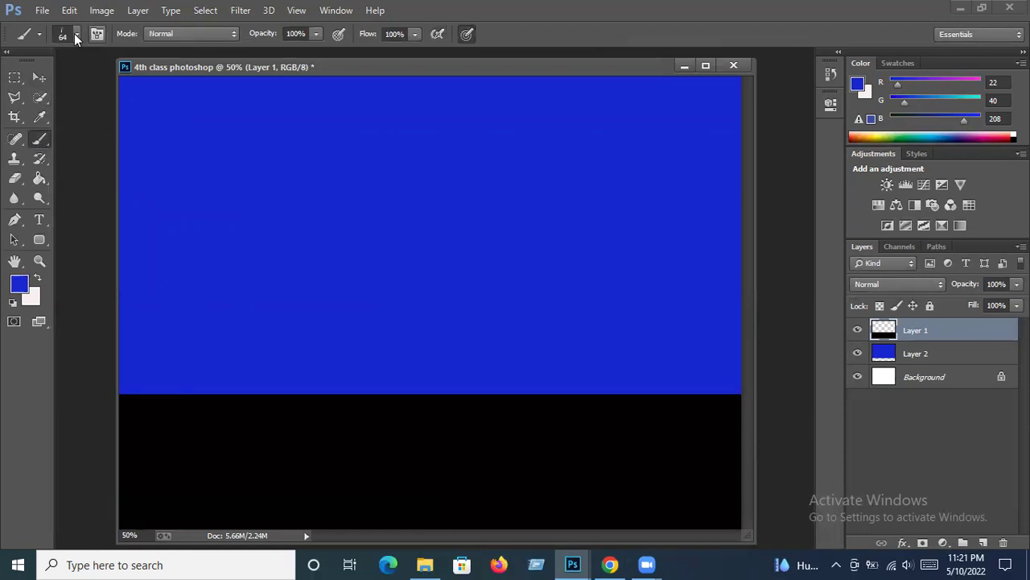
key("F5")
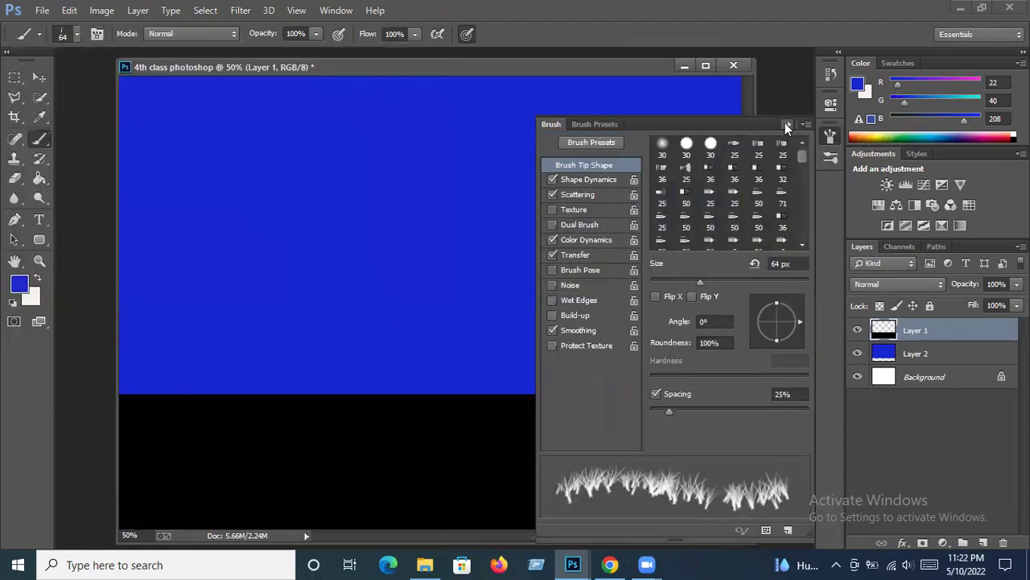
left_click(786, 124)
Choose the 134 grass-blade brush tip and set its size to 78 px.
left_click(77, 35)
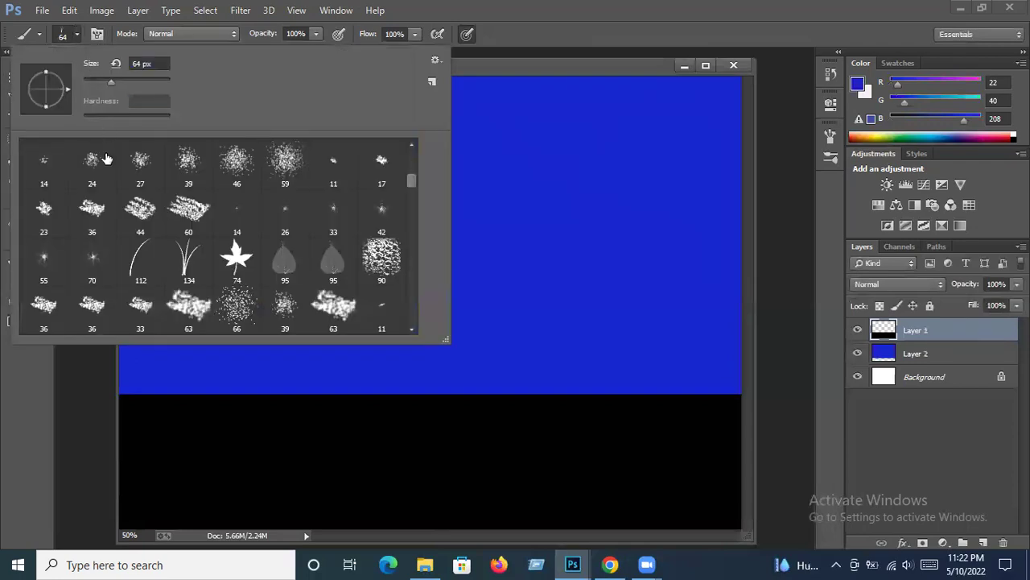
left_click(187, 266)
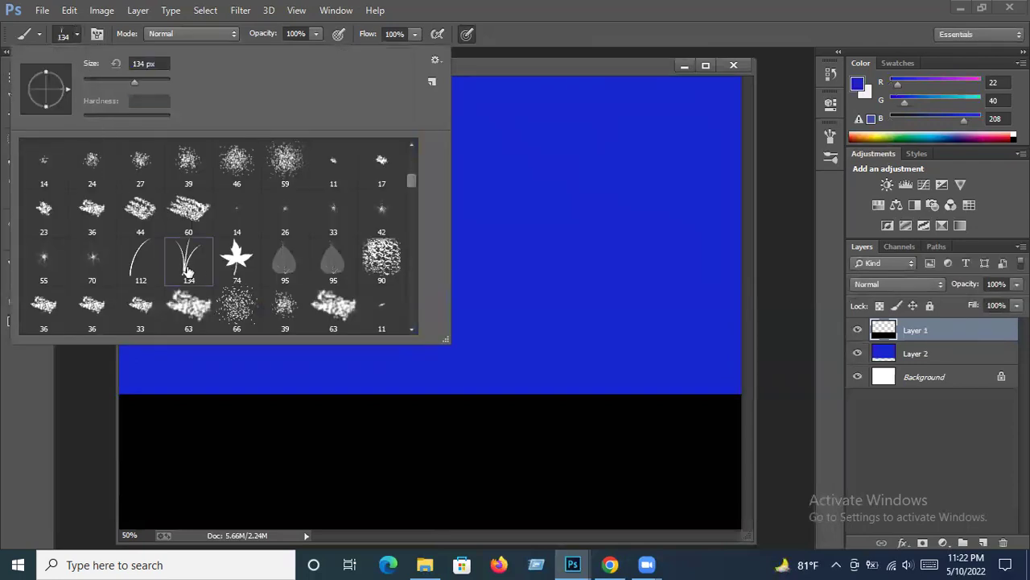
left_click(78, 35)
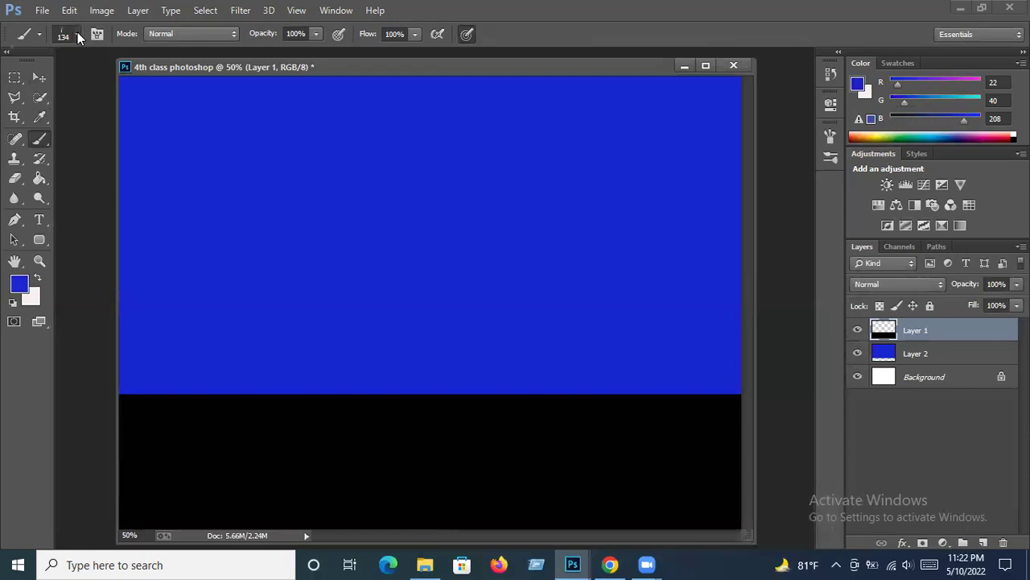
left_click(77, 35)
left_click(116, 80)
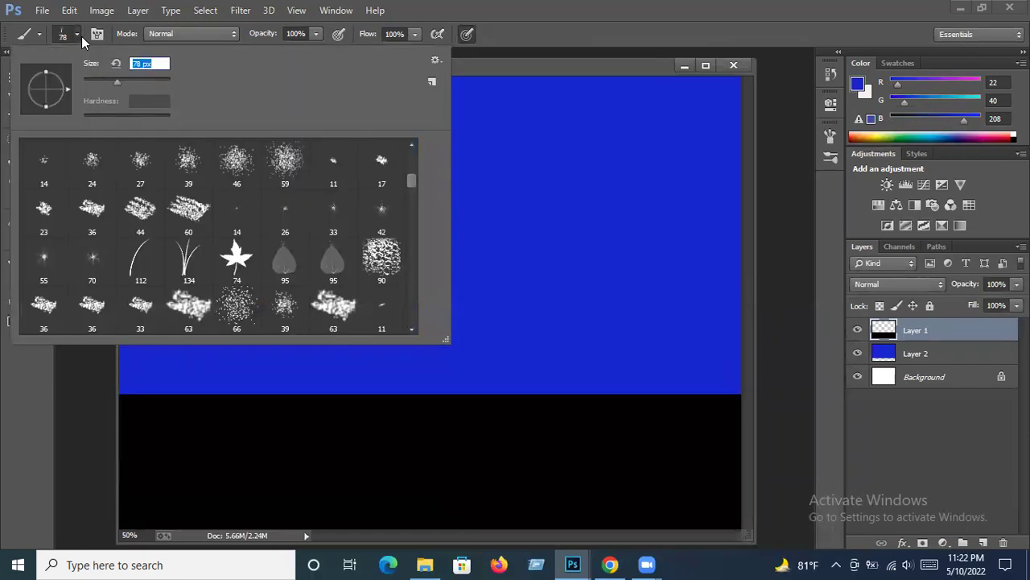
left_click(78, 34)
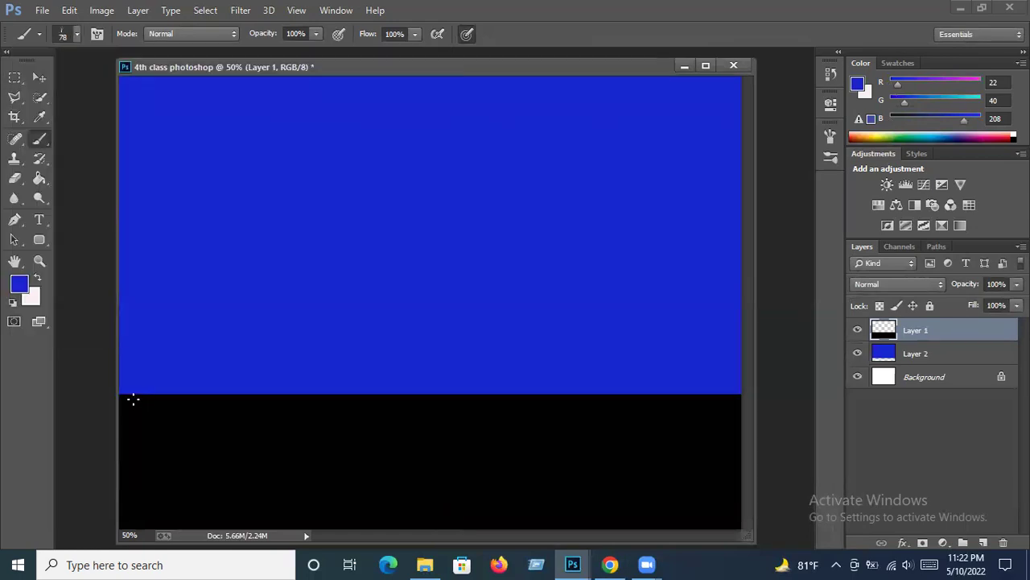
Undo a test grass stroke and minimize the moonlit reference image.
mouse_move(132, 395)
left_mouse_down()
mouse_move(127, 414)
mouse_move(135, 396)
left_mouse_up()
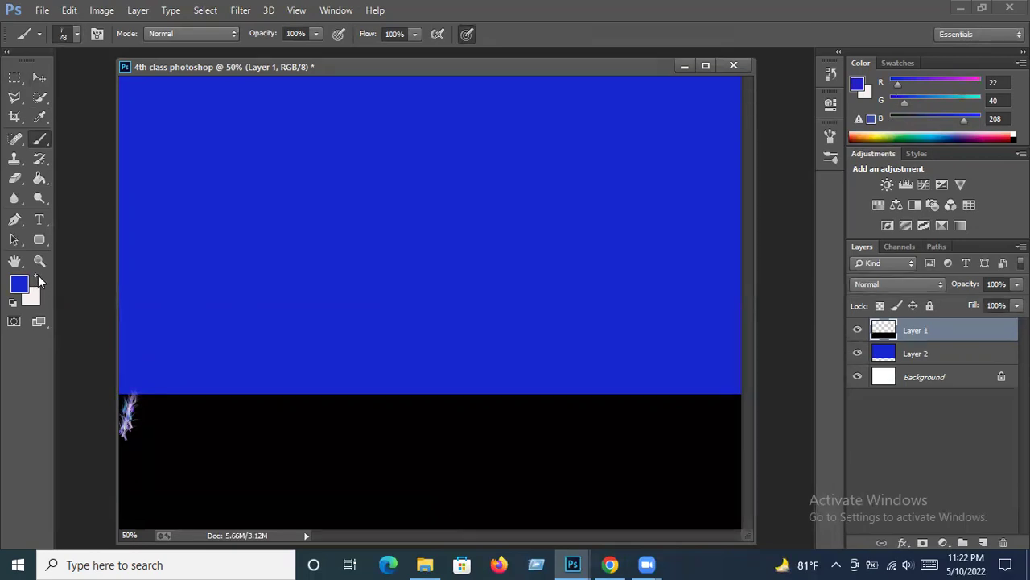
left_click(38, 275)
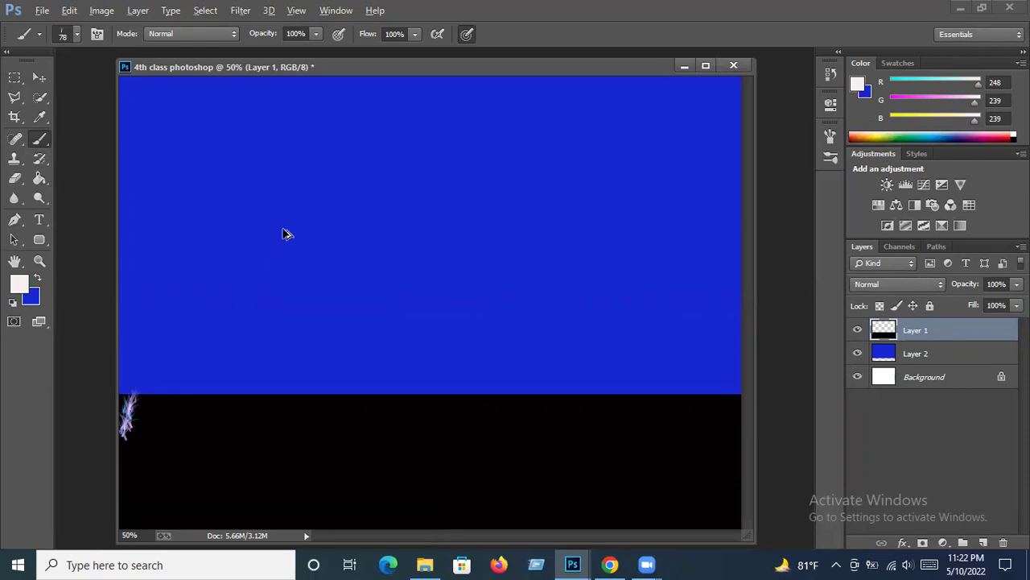
key("ctrl+z")
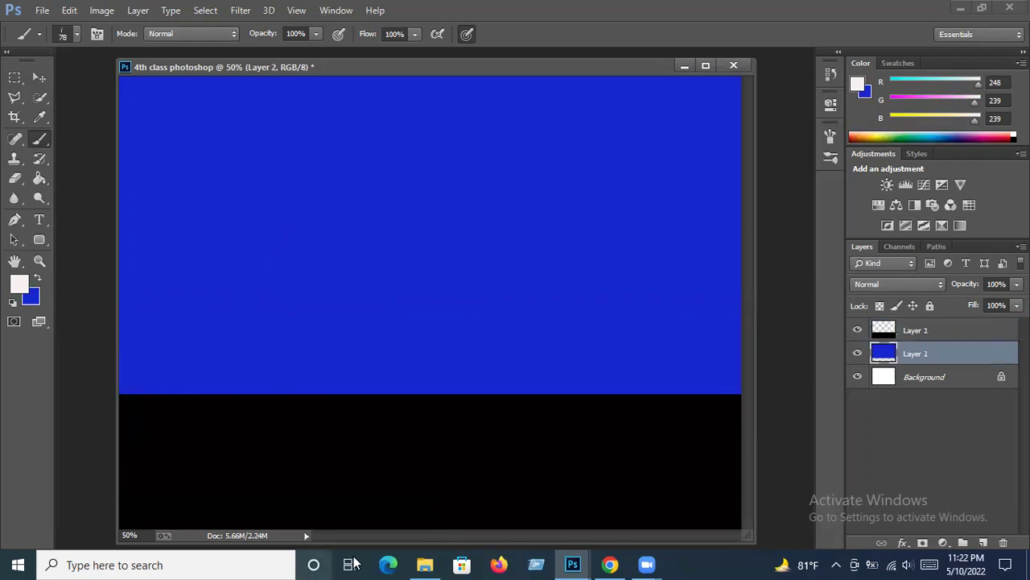
left_click(573, 564)
left_click(664, 505)
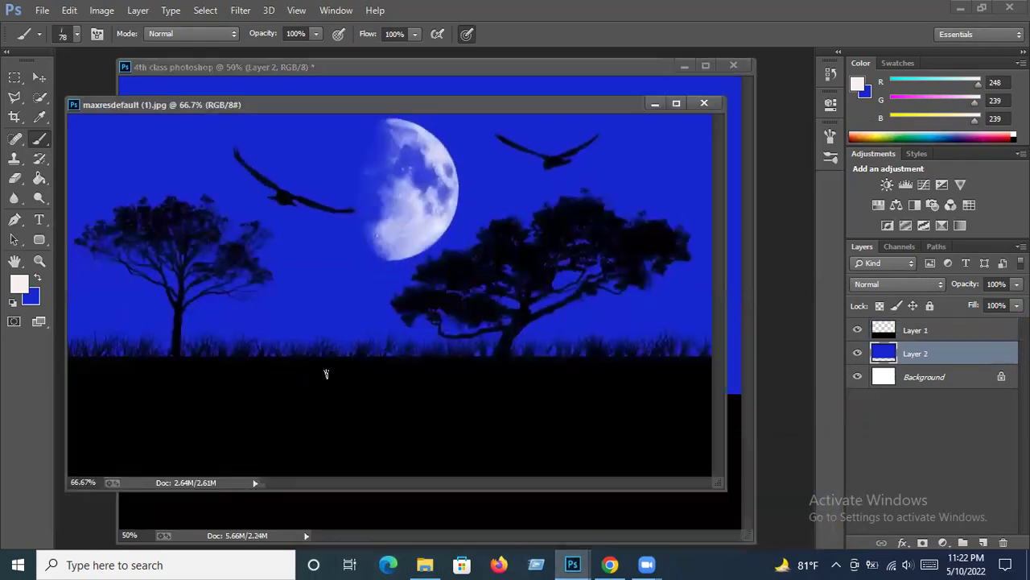
left_click(655, 105)
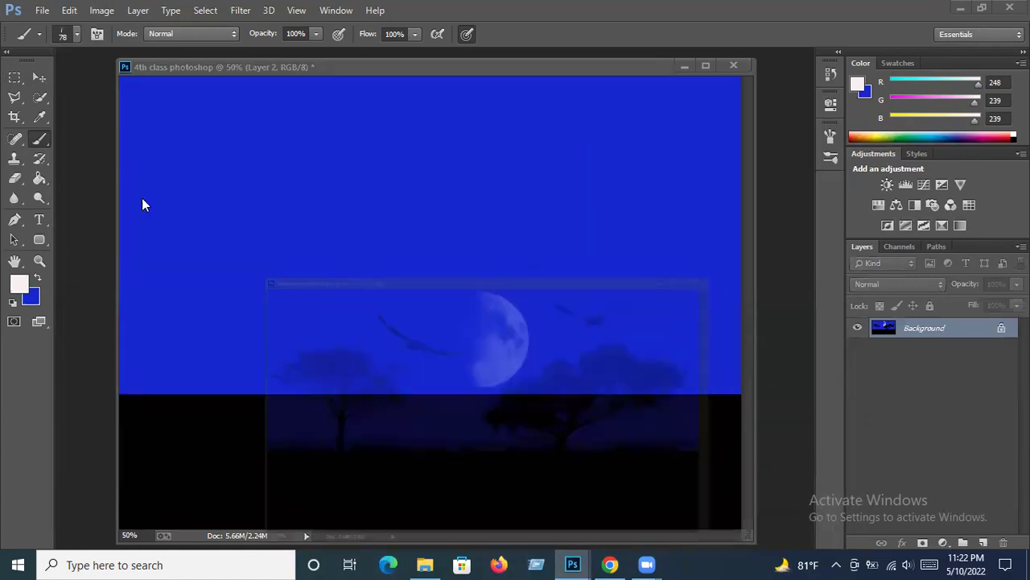
Set the foreground colour to pure black 000000 and return to the Brush tool.
left_click(19, 286)
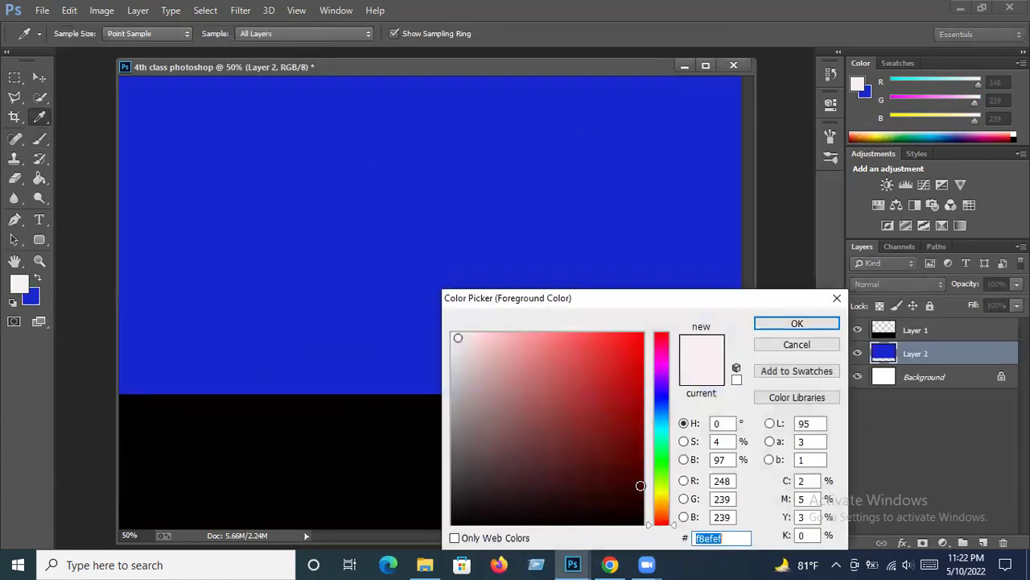
left_click(638, 522)
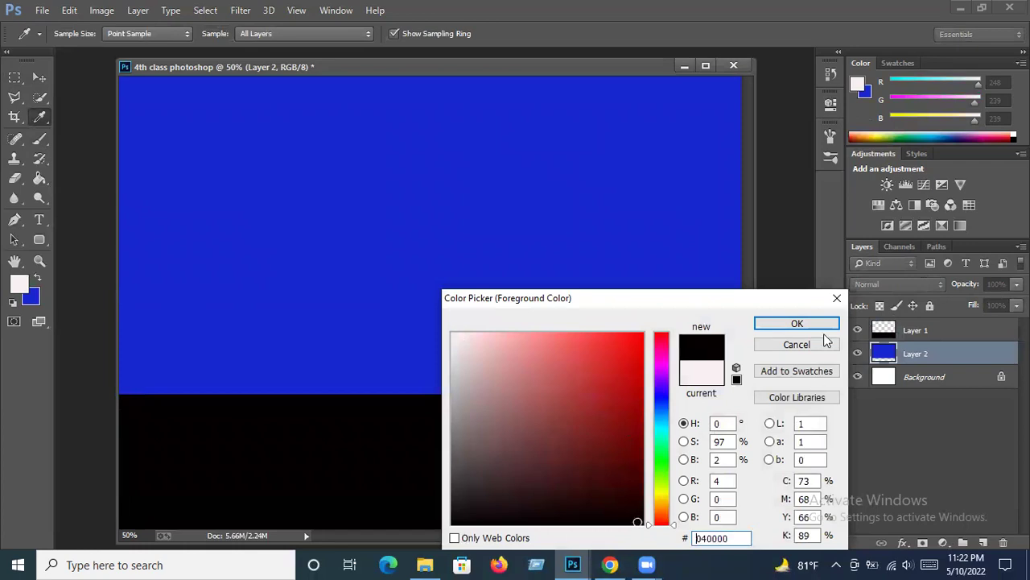
left_click(793, 323)
key("b")
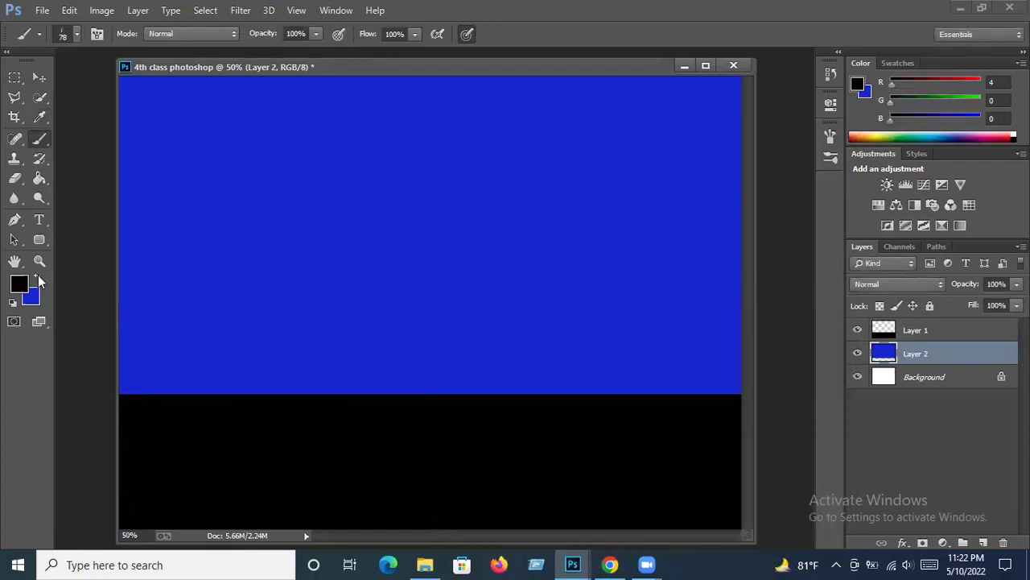
left_click(38, 276)
left_click(20, 285)
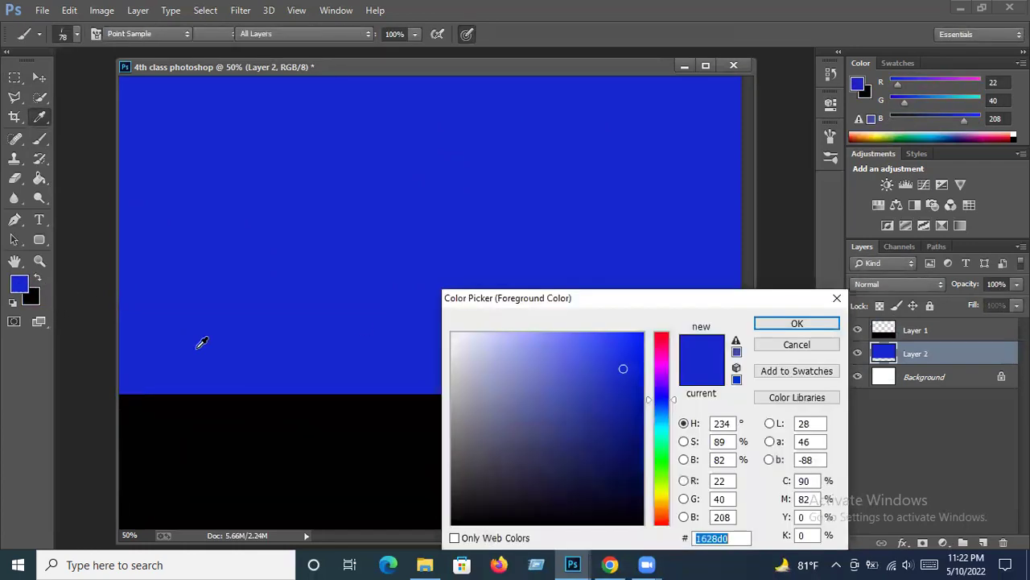
left_click(638, 523)
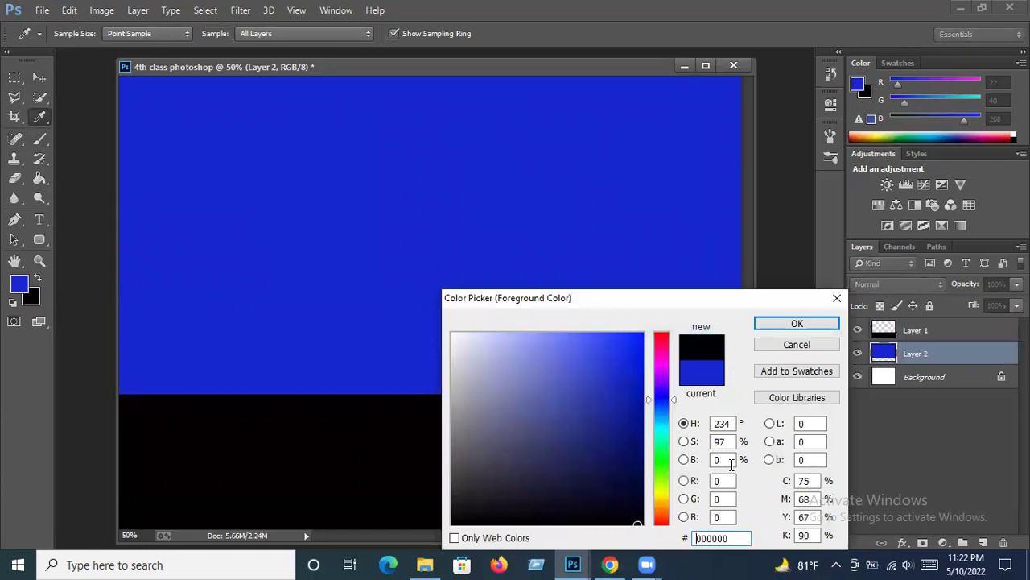
left_click(809, 324)
key("b")
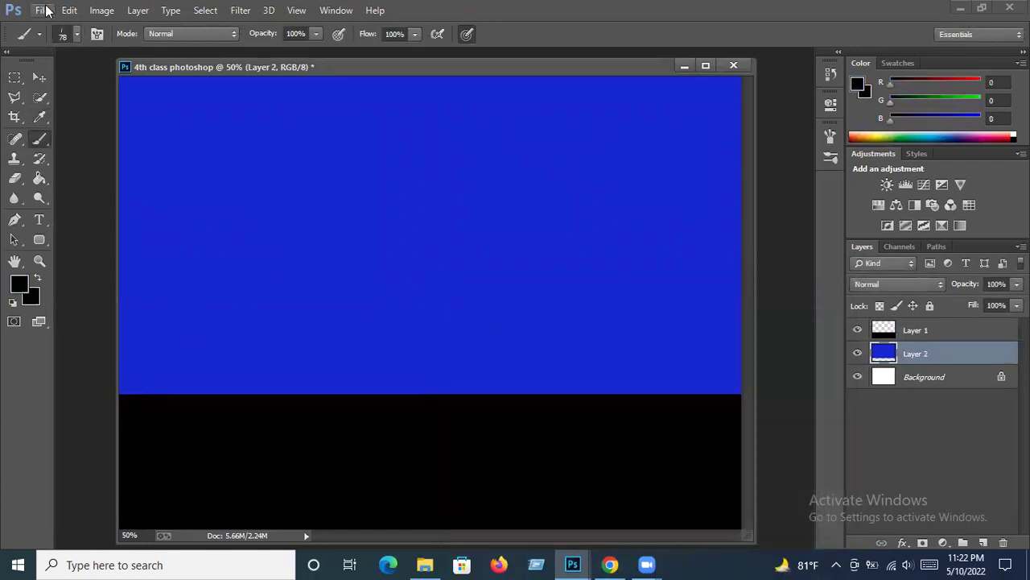
Enlarge the grass brush to 92 px, paint a trial stroke, and undo it.
left_click(75, 34)
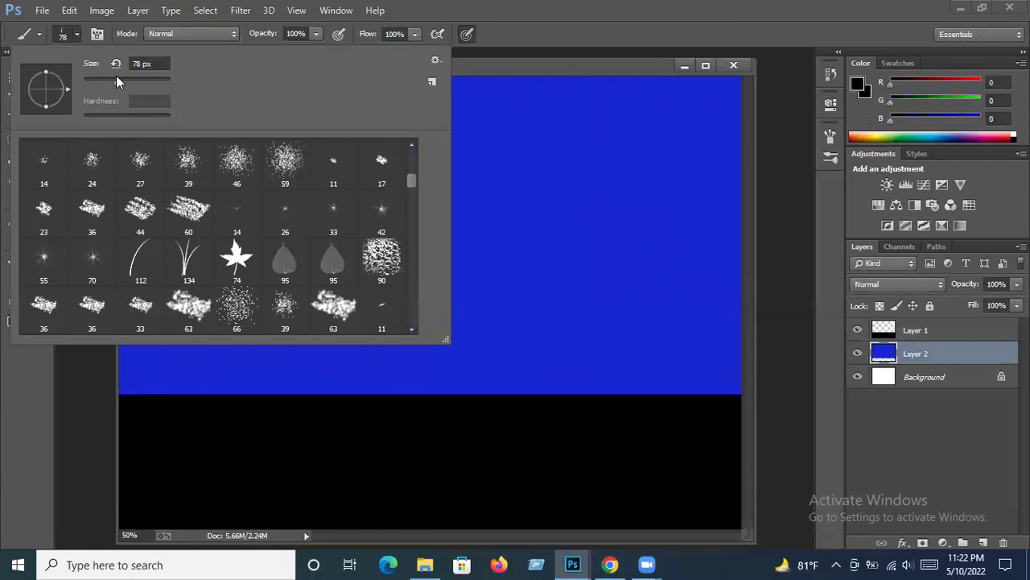
left_click_drag(117, 78, 123, 77)
left_click(77, 35)
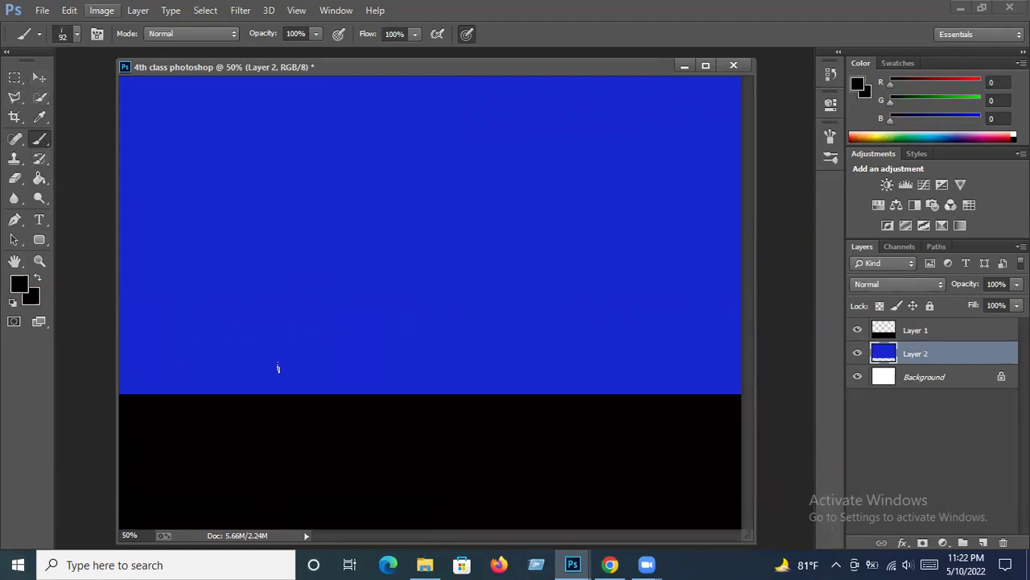
left_click_drag(128, 390, 169, 402)
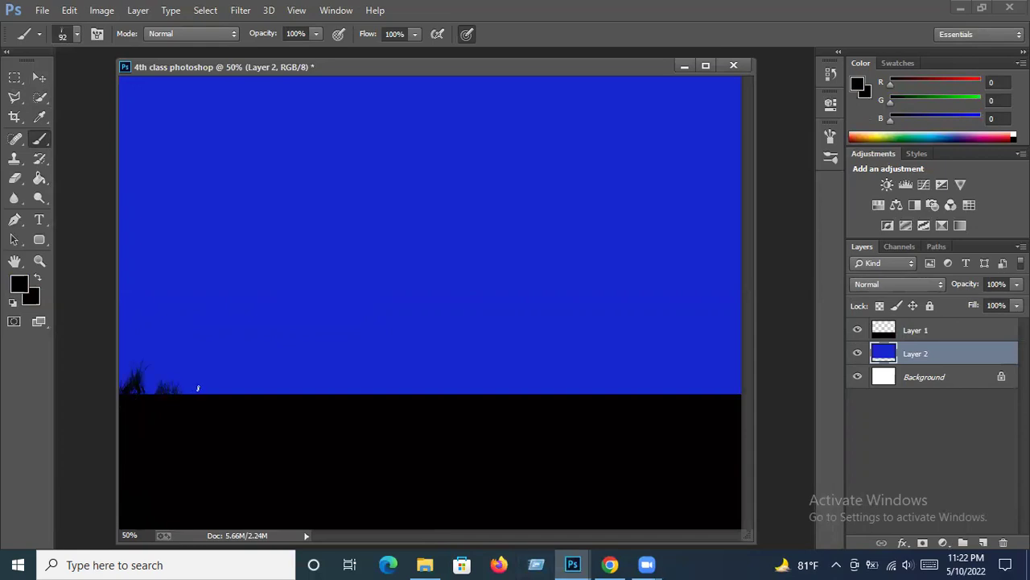
key("ctrl+z")
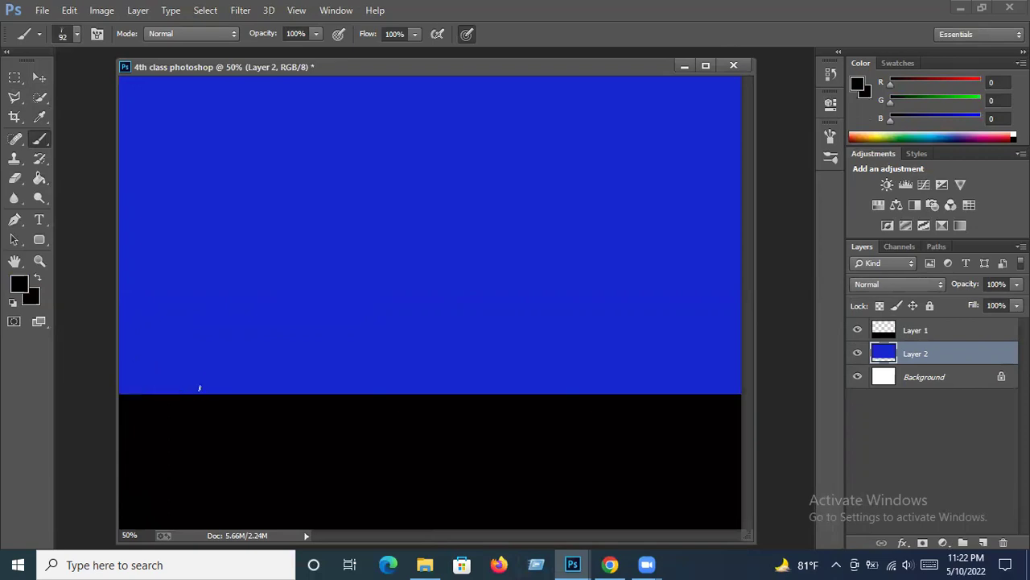
Enlarge the grass brush further to 139 px.
left_click(76, 33)
left_click(130, 79)
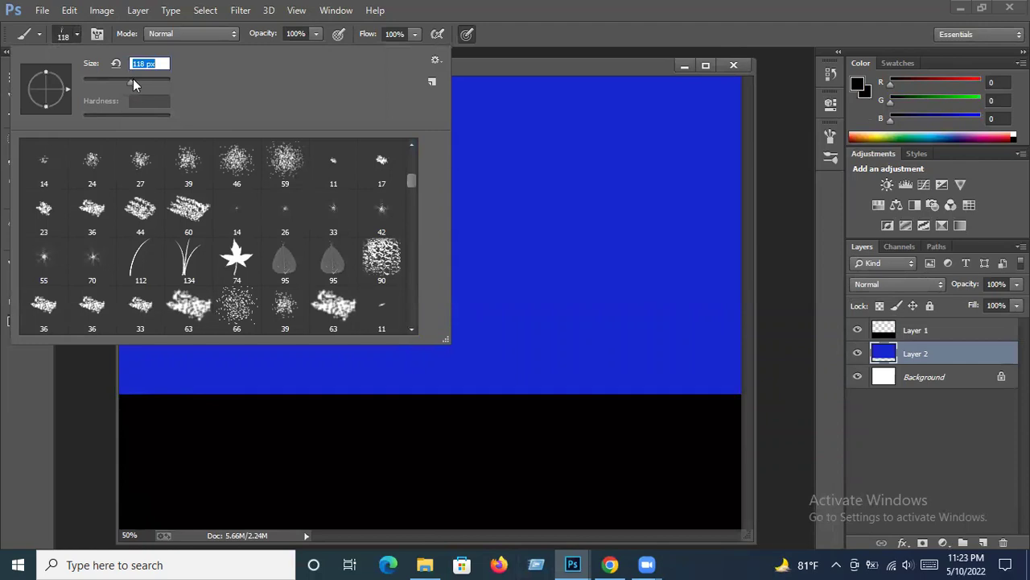
left_click_drag(132, 80, 134, 82)
Add Layer 3 above Layer 1 and paint black grass blades along the whole horizon.
left_click(78, 34)
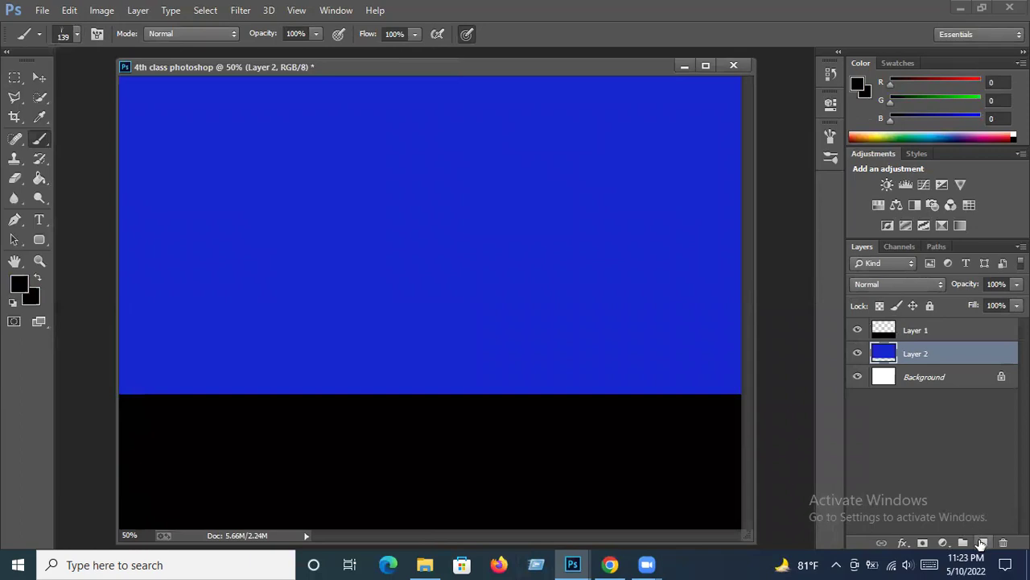
left_click(920, 331)
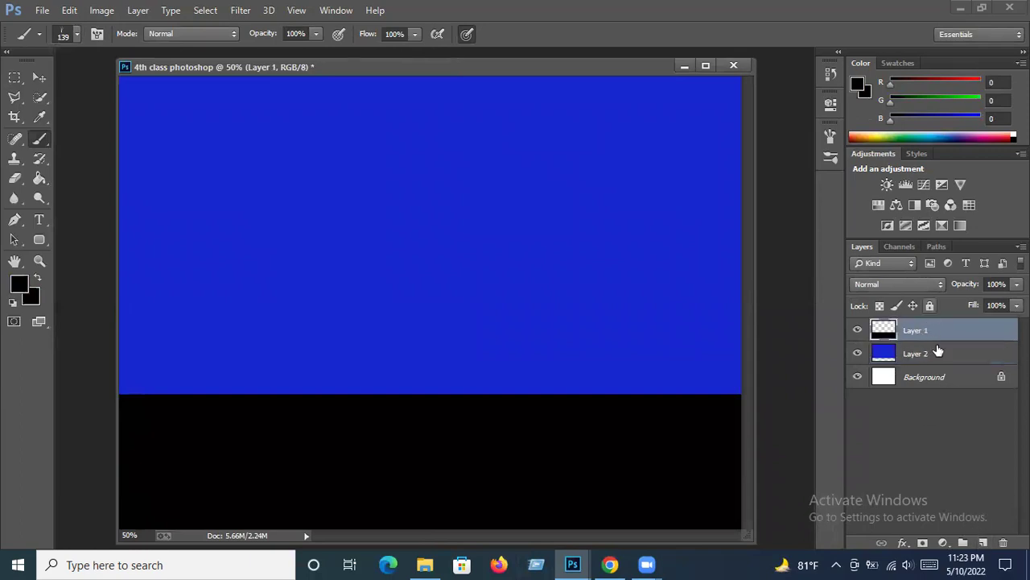
left_click(984, 544)
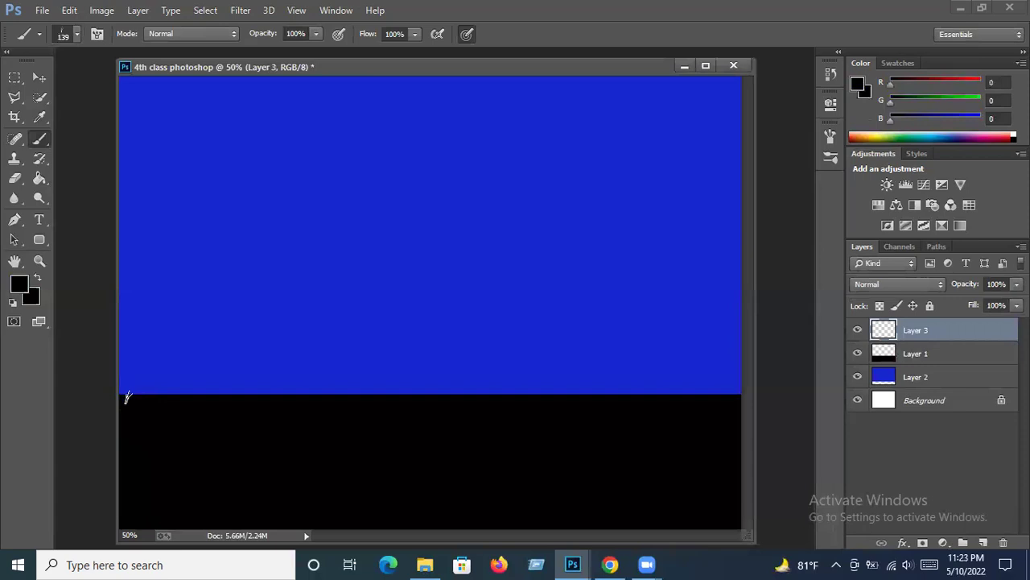
mouse_move(126, 397)
left_mouse_down()
mouse_move(129, 384)
mouse_move(142, 408)
mouse_move(163, 381)
mouse_move(181, 404)
mouse_move(279, 387)
mouse_move(454, 395)
mouse_move(742, 388)
left_mouse_up()
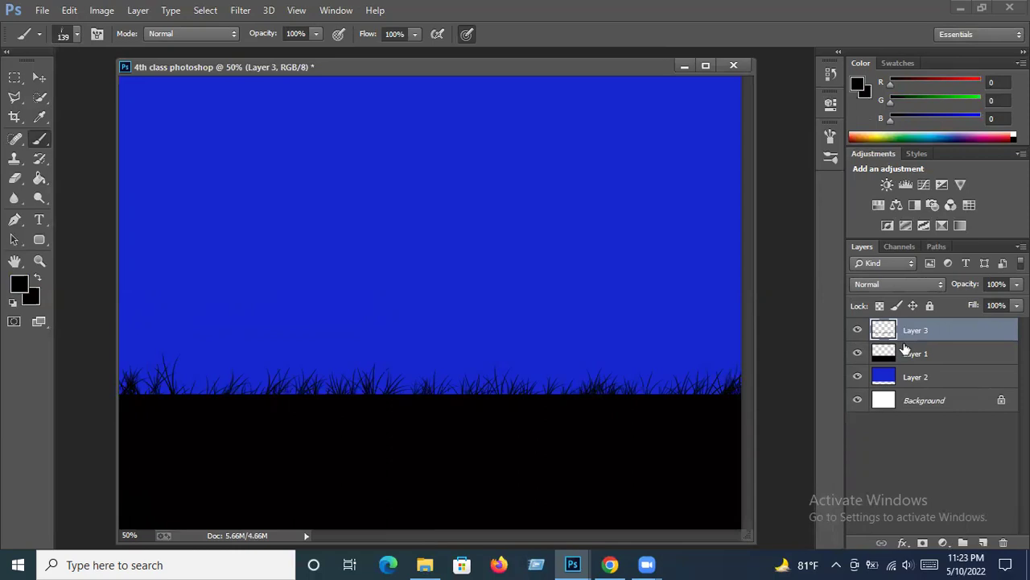
mouse_move(662, 386)
left_mouse_down()
mouse_move(132, 391)
mouse_move(485, 391)
mouse_move(476, 392)
left_mouse_up()
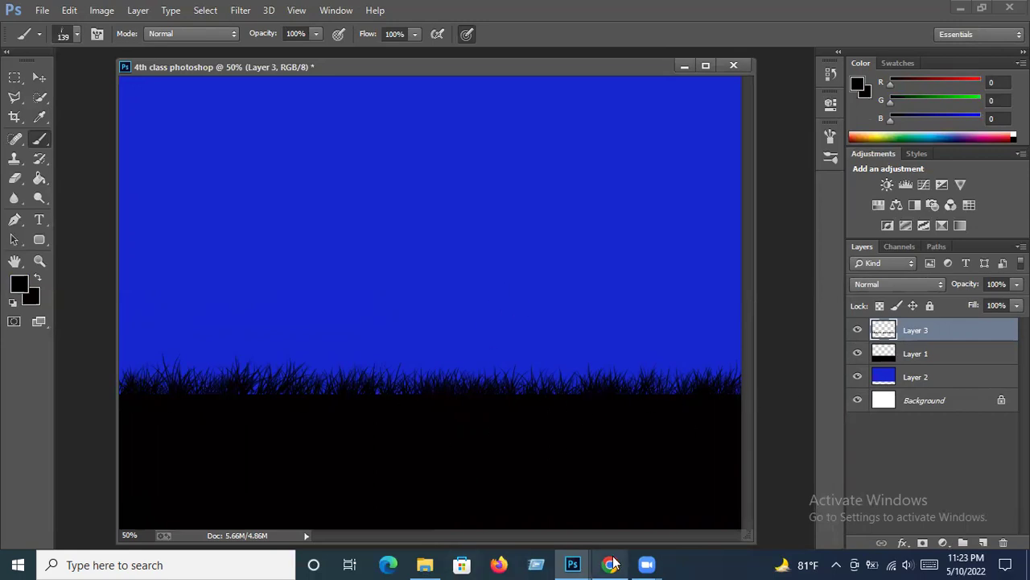
Glance at the moonlit reference photo, then scroll through the loaded tree brush tips.
mouse_move(572, 564)
left_click(659, 479)
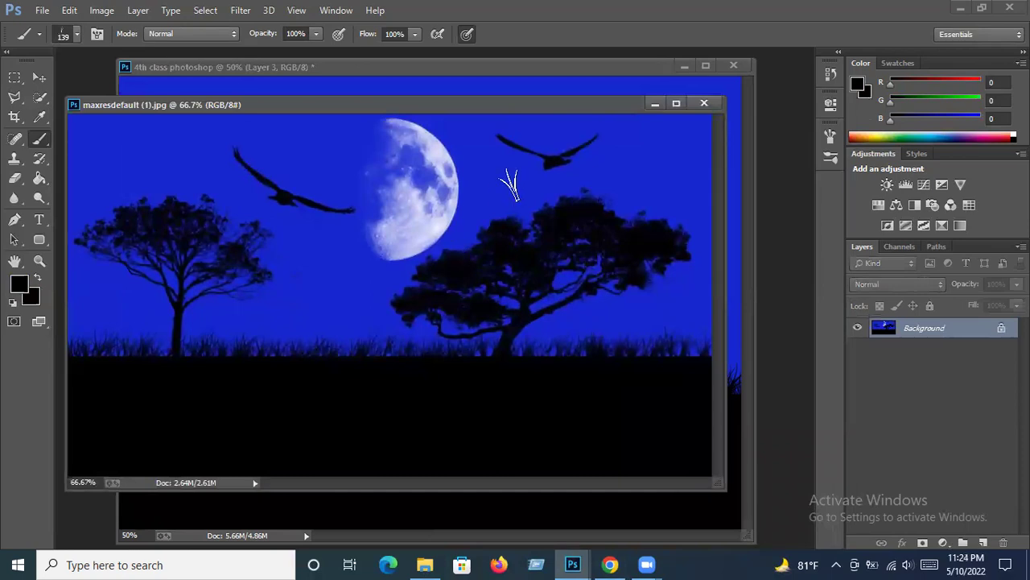
left_click(704, 104)
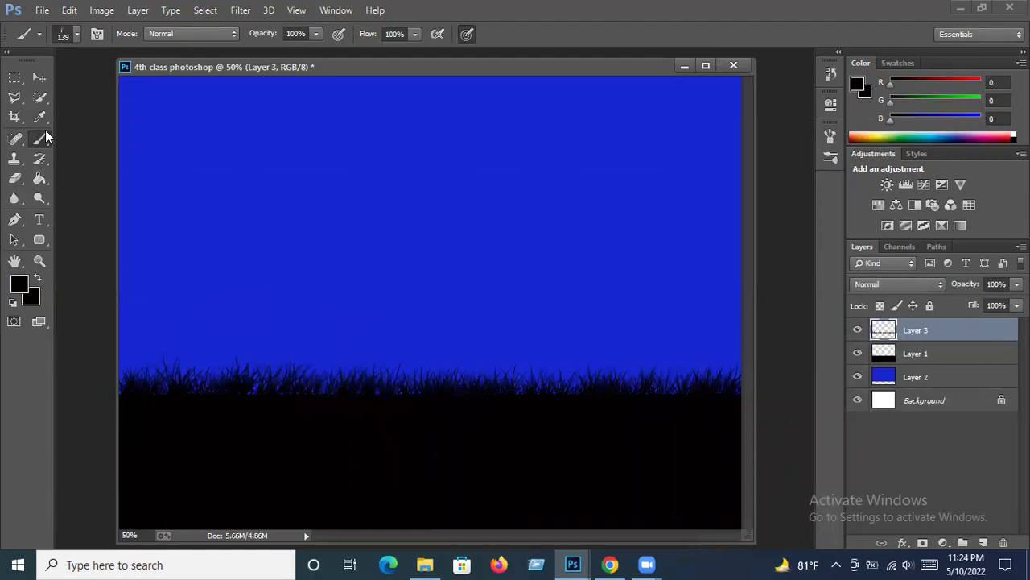
left_click(77, 34)
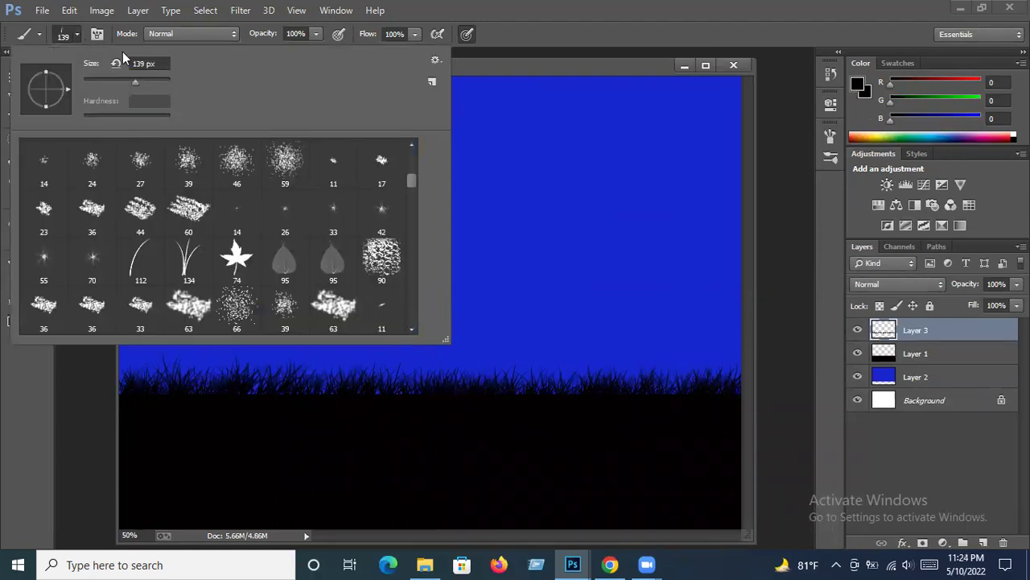
left_click_drag(408, 185, 407, 232)
left_click_drag(406, 283, 406, 321)
left_click_drag(410, 279, 406, 332)
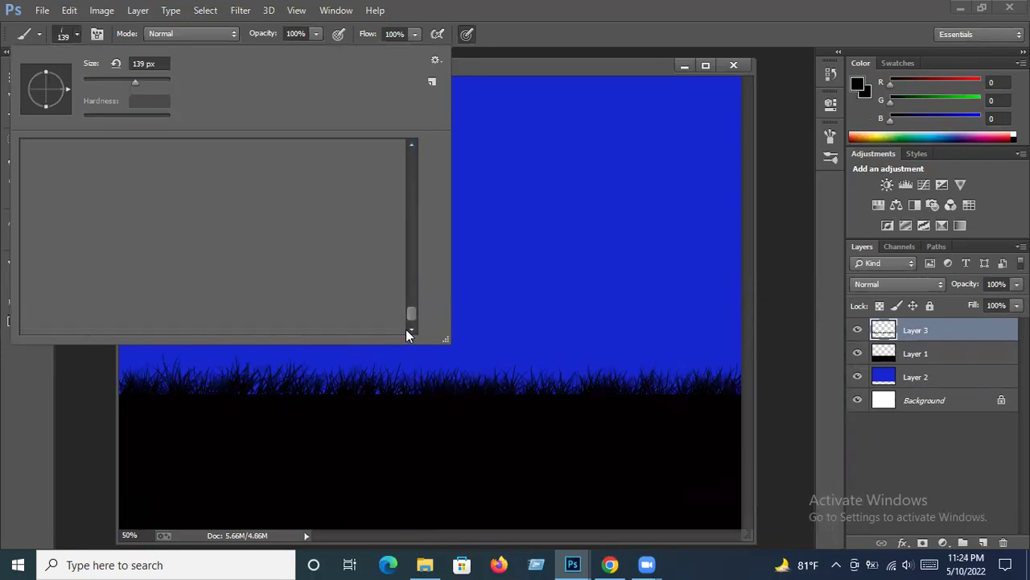
left_click_drag(409, 310, 418, 223)
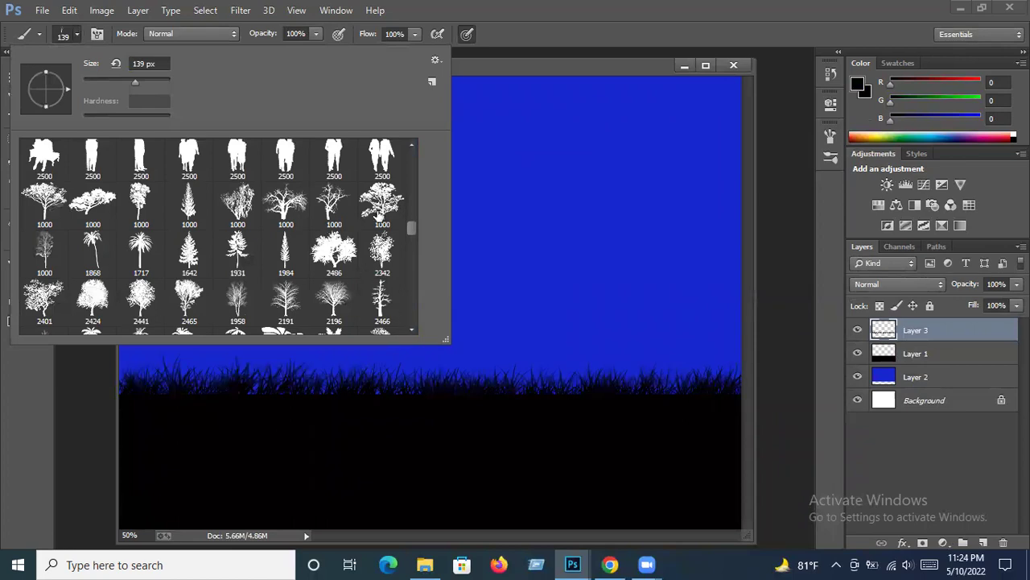
Compare with the reference again, then return to the 4th class document's tree brush tips.
left_click(572, 564)
left_click(663, 507)
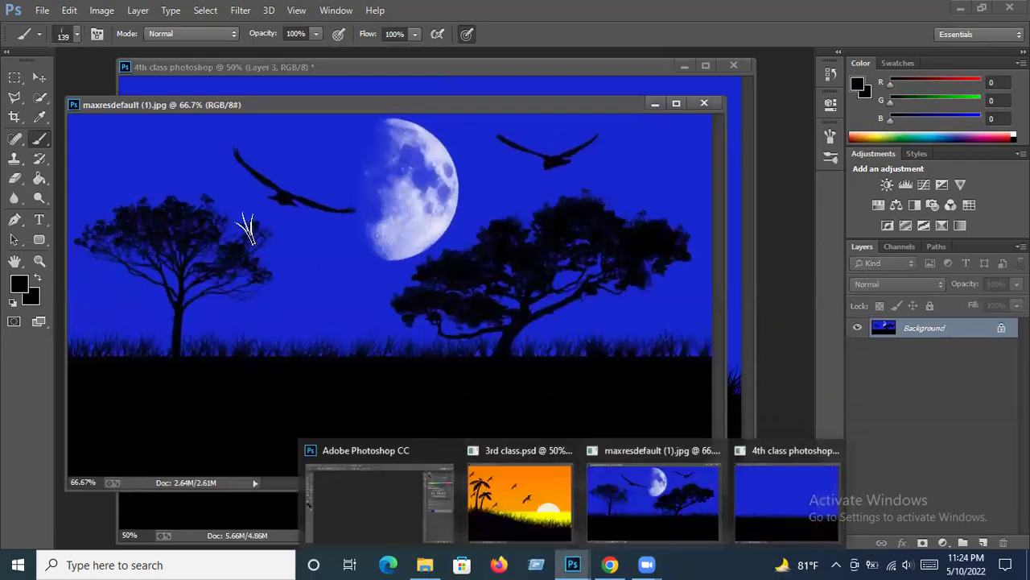
left_click(573, 563)
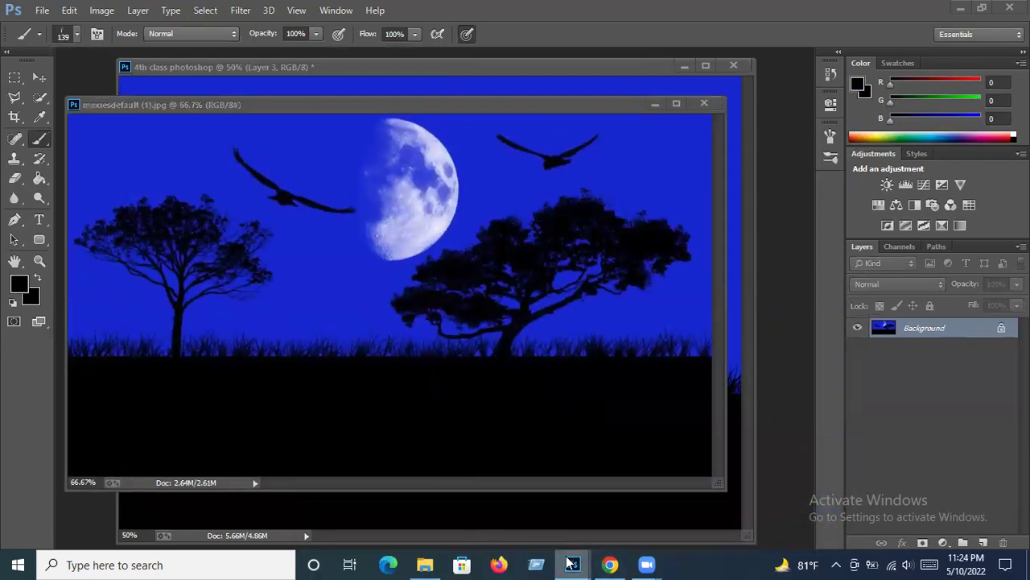
left_click(775, 507)
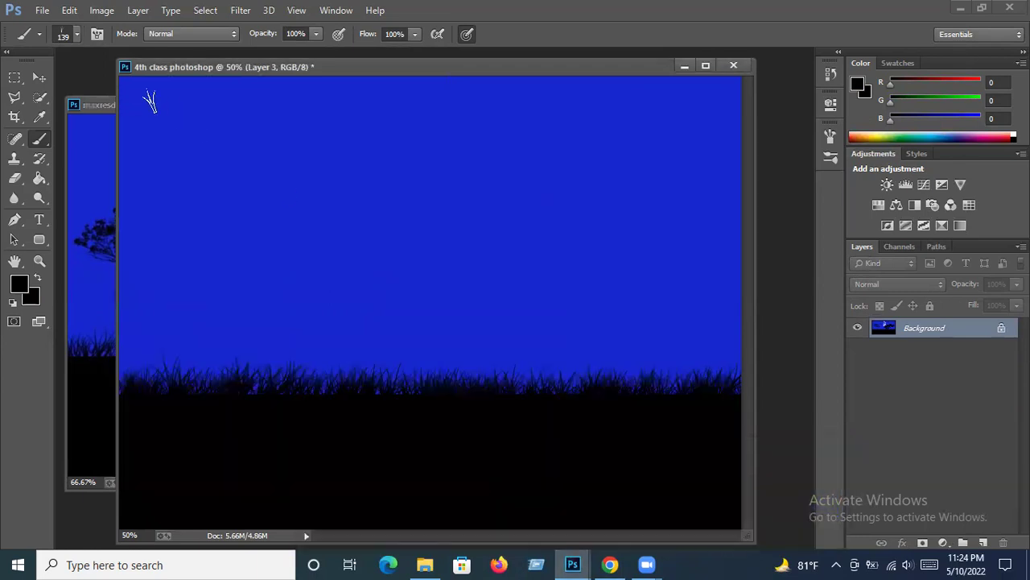
left_click(76, 34)
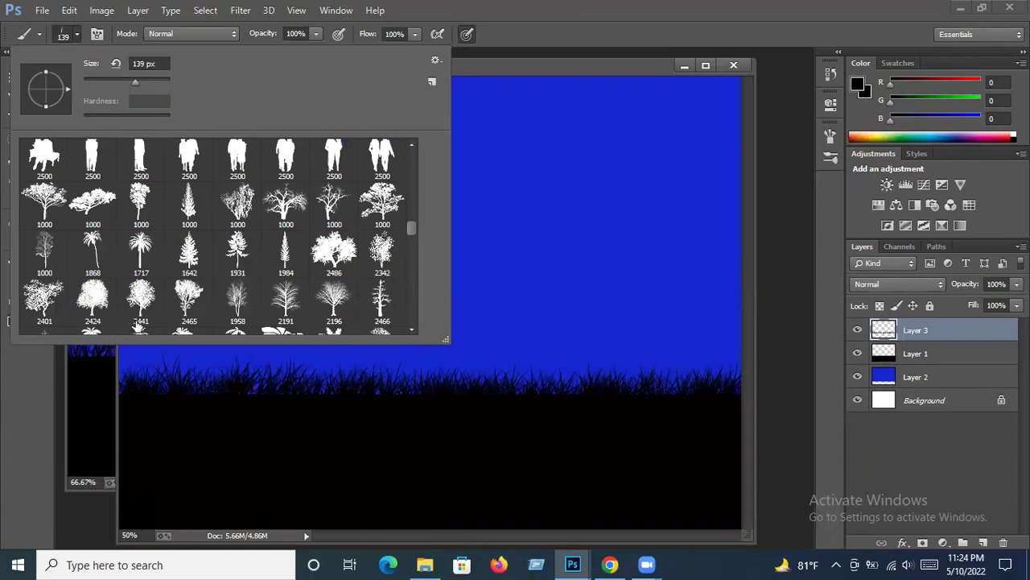
Select the 1000 px tree brush tip, retype its size, and recheck the reference photo.
left_click(93, 211)
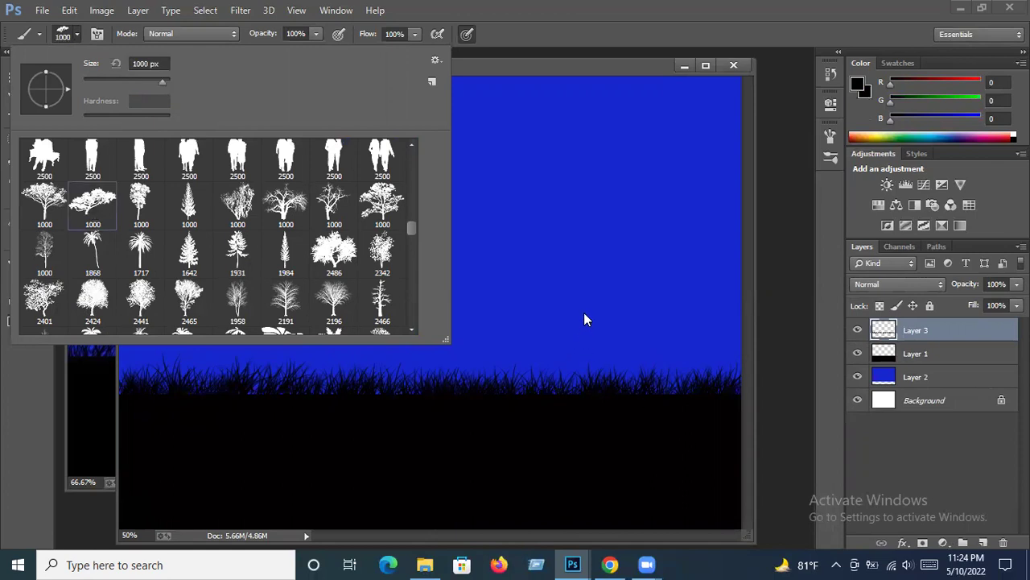
mouse_move(163, 81)
left_mouse_down()
mouse_move(143, 81)
mouse_move(155, 79)
left_mouse_up()
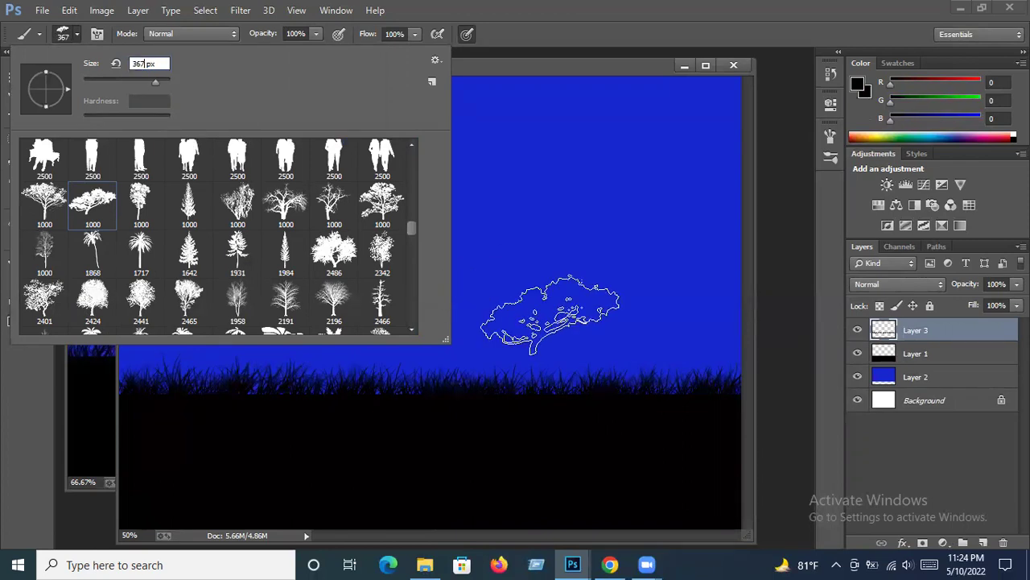
left_click(160, 80)
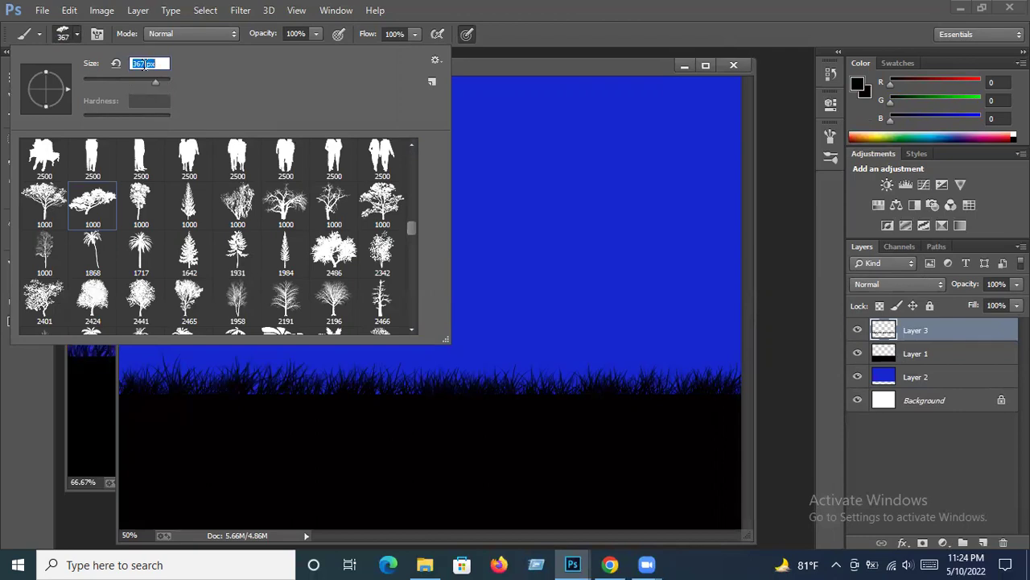
left_click(144, 63)
key("BackSpace")
key("BackSpace")
type("700")
type("9")
key("BackSpace")
key("BackSpace")
type("00")
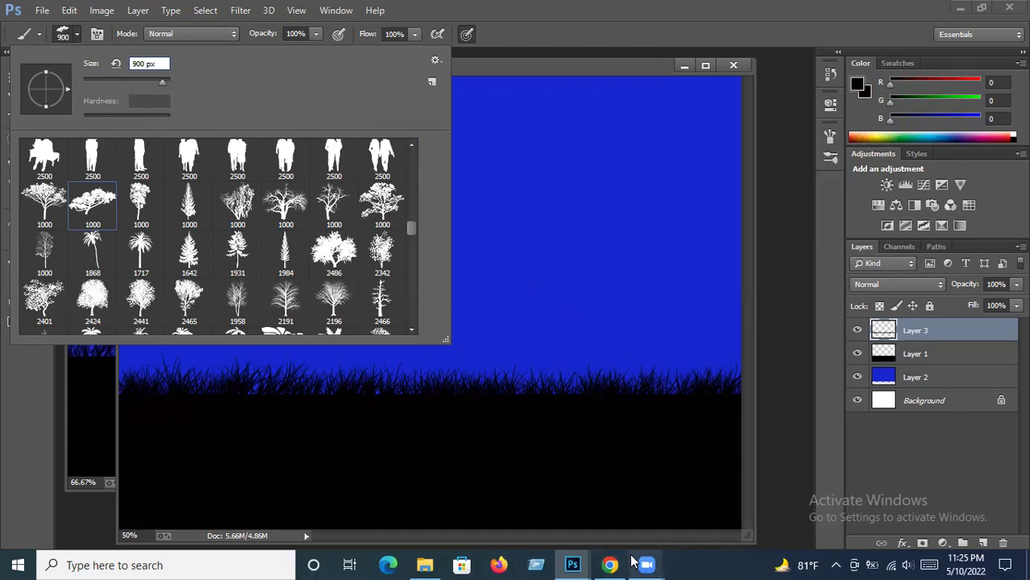
left_click(573, 564)
left_click(615, 503)
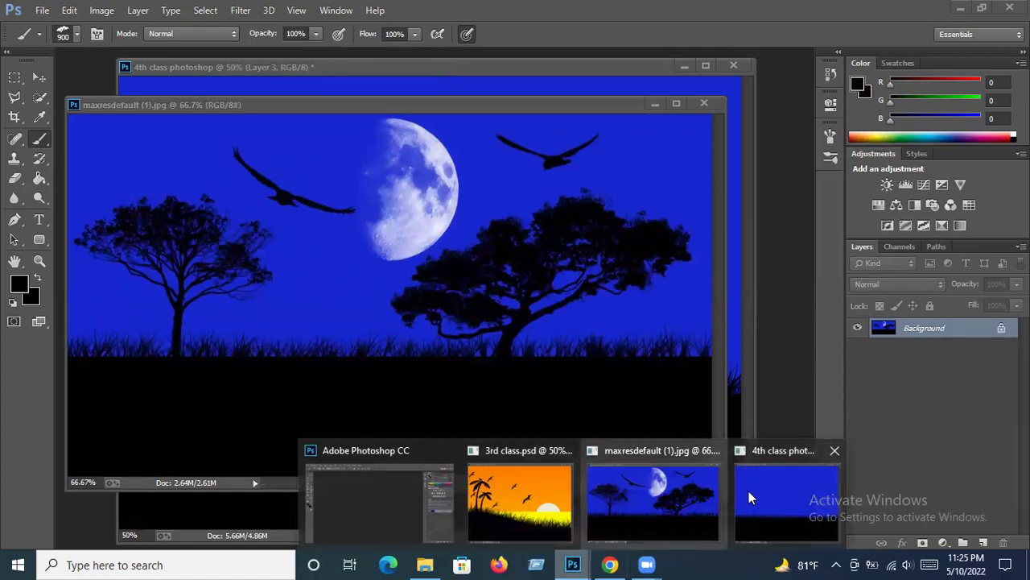
left_click(749, 491)
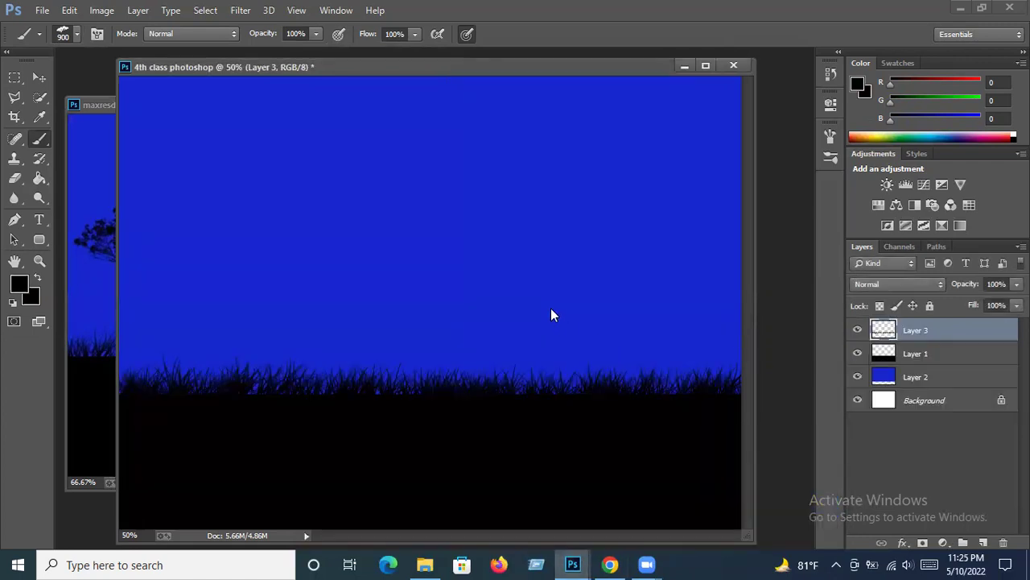
Set the tree brush to 800 px, add a new layer, and stamp a tree right of centre.
left_click(77, 34)
left_click(137, 64)
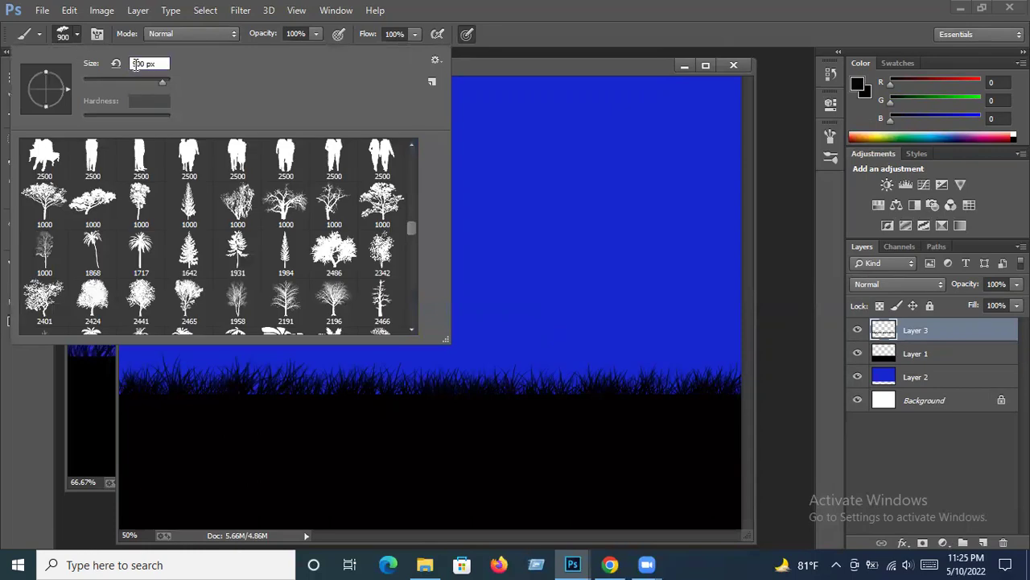
type("8")
left_click(77, 35)
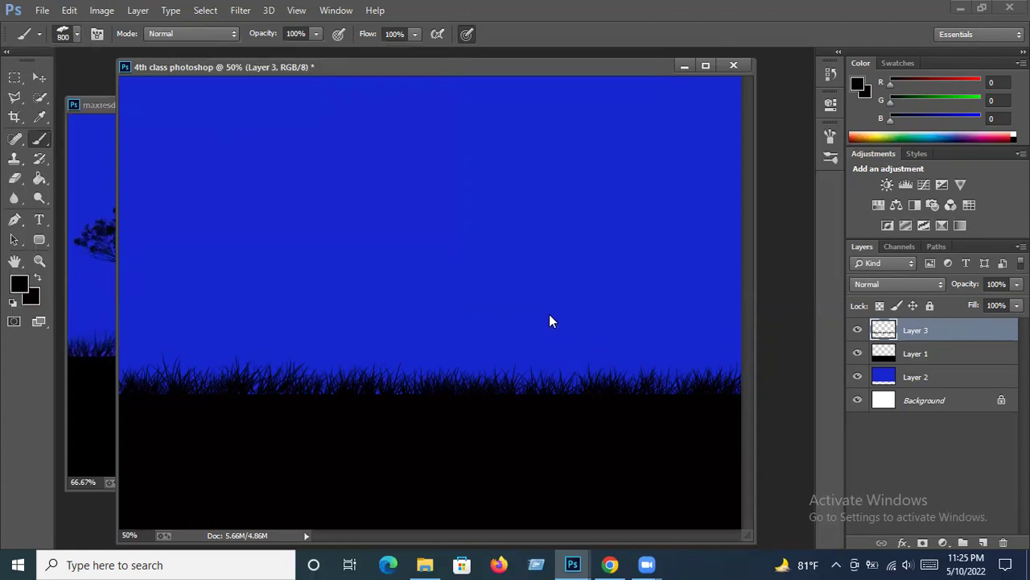
left_click(983, 542)
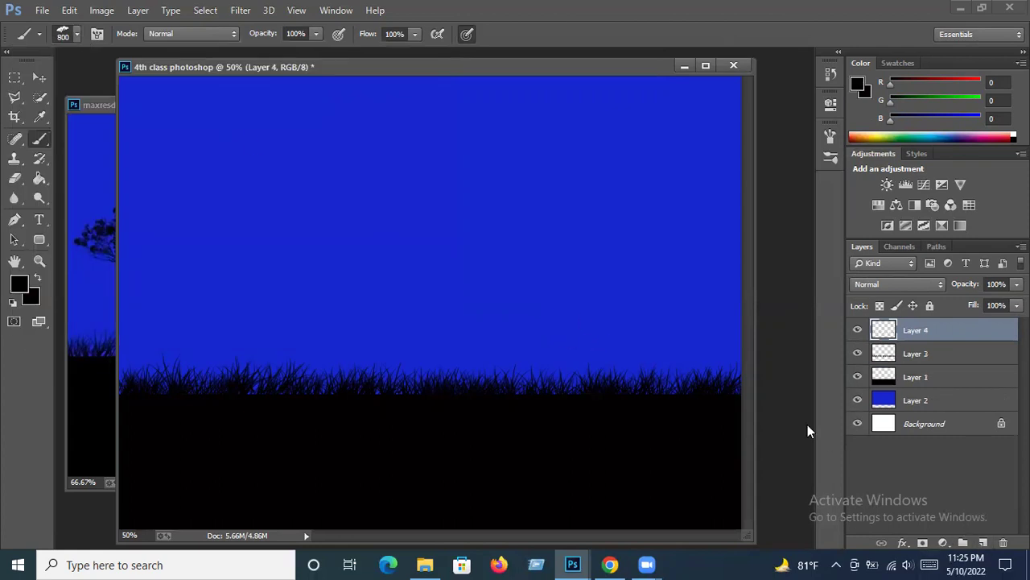
left_click(555, 320)
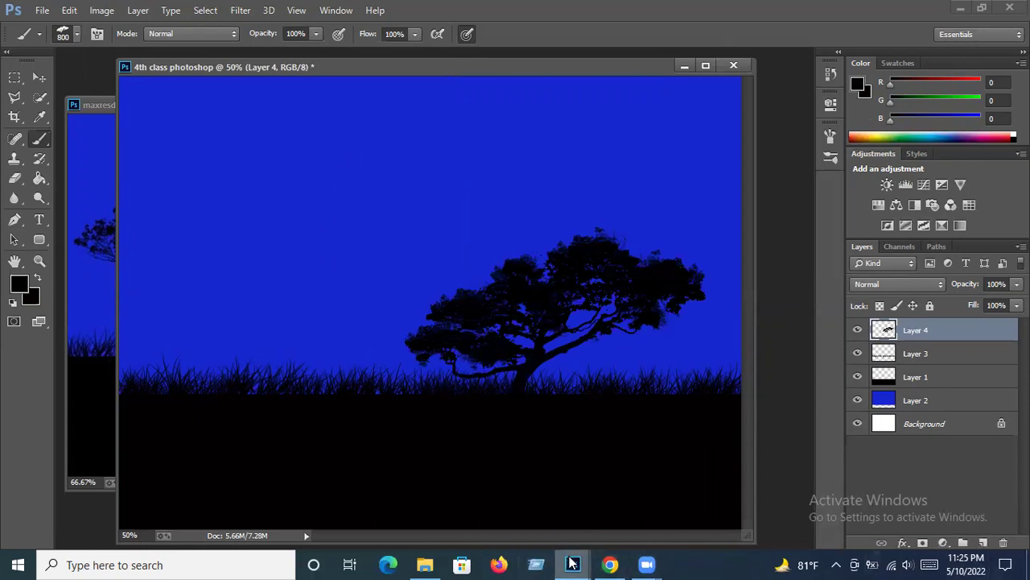
After checking the reference, pick the first tree brush tip at 800 px.
left_click(685, 512)
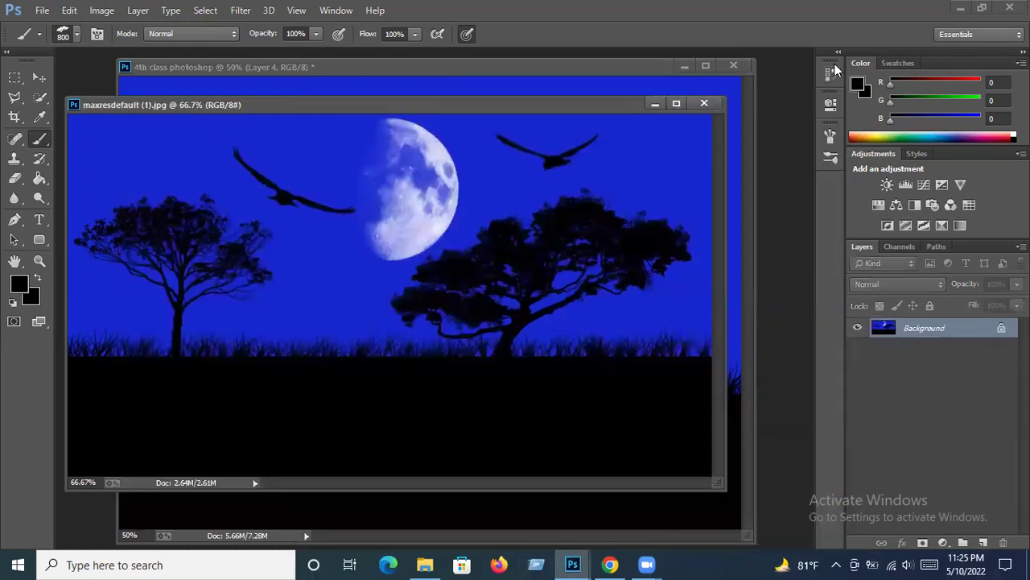
left_click(652, 103)
left_click(77, 33)
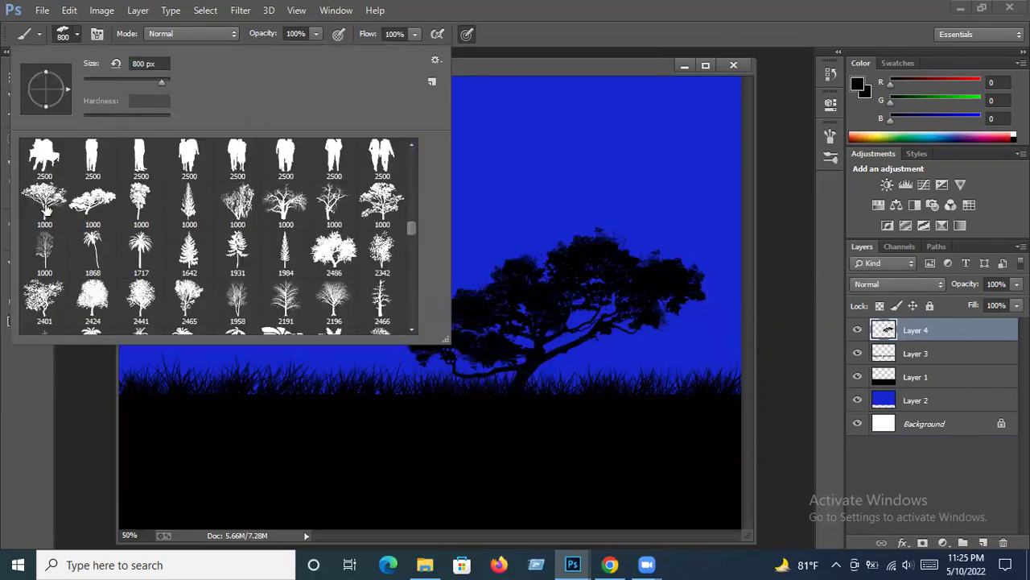
left_click(47, 203)
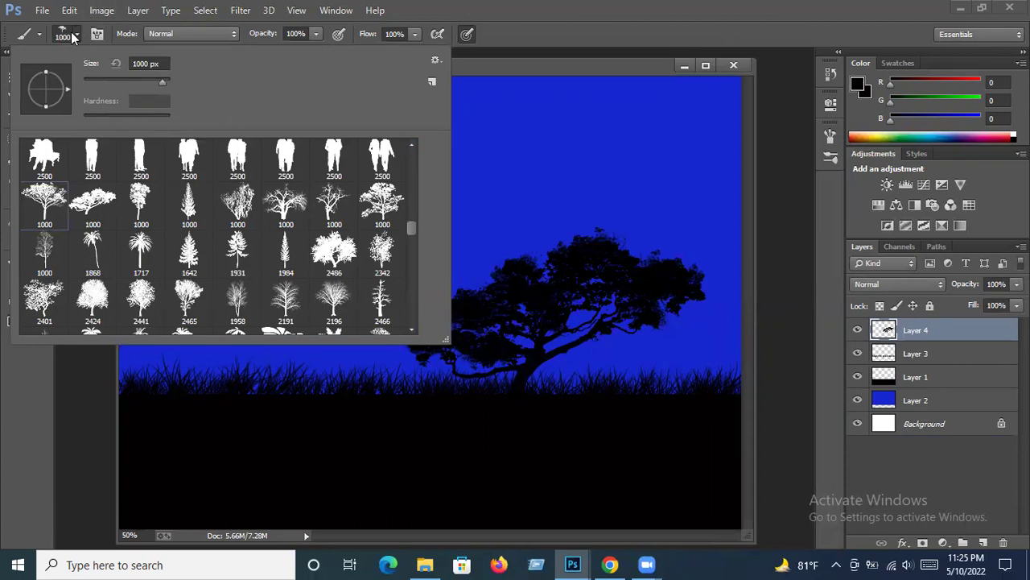
left_click(140, 65)
key("Delete")
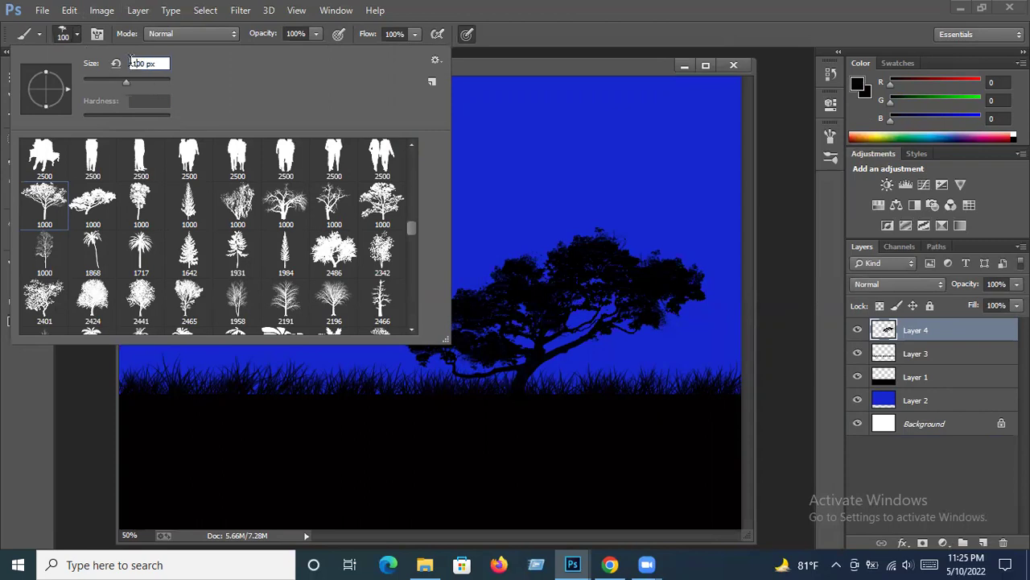
type("8")
key("Return")
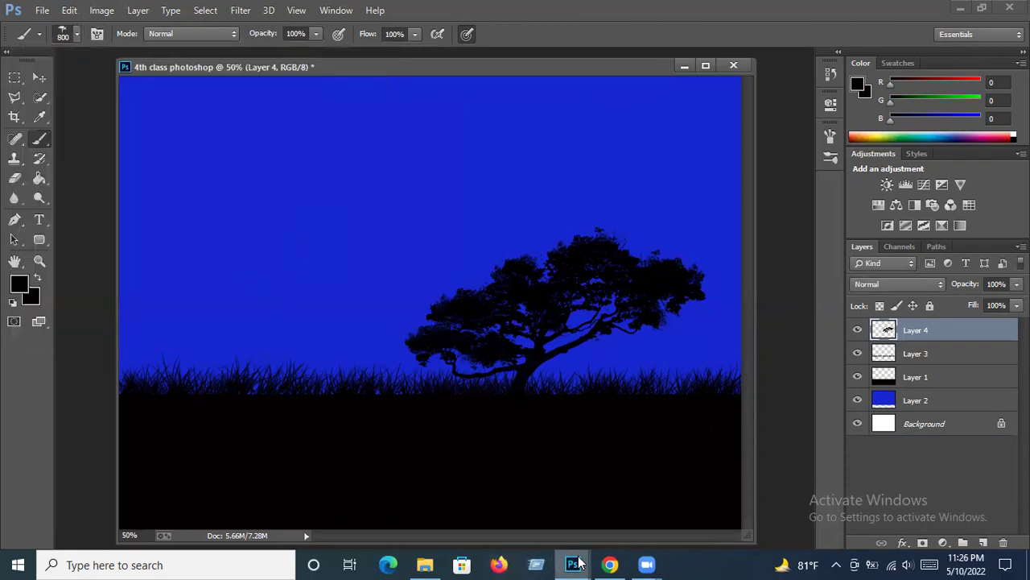
Resize the tree brush to 700 px and stamp a second tree on the canvas's left.
mouse_move(572, 565)
left_click(632, 507)
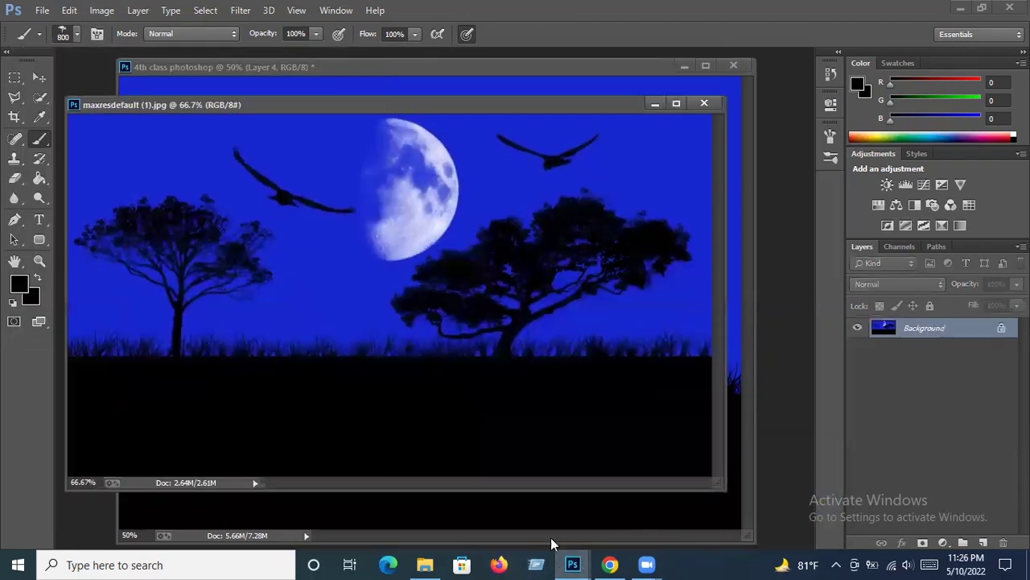
left_click(650, 105)
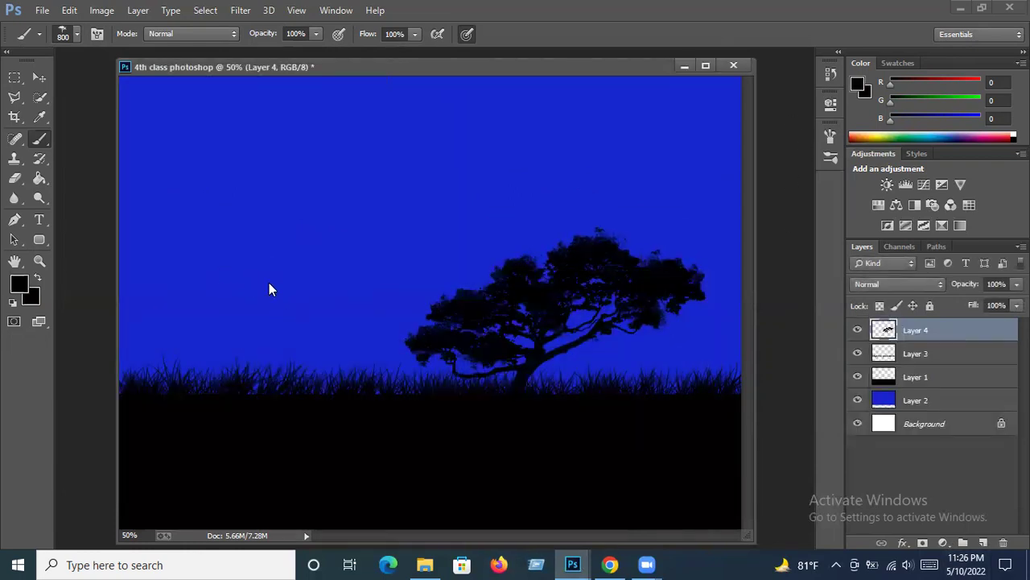
left_click(78, 37)
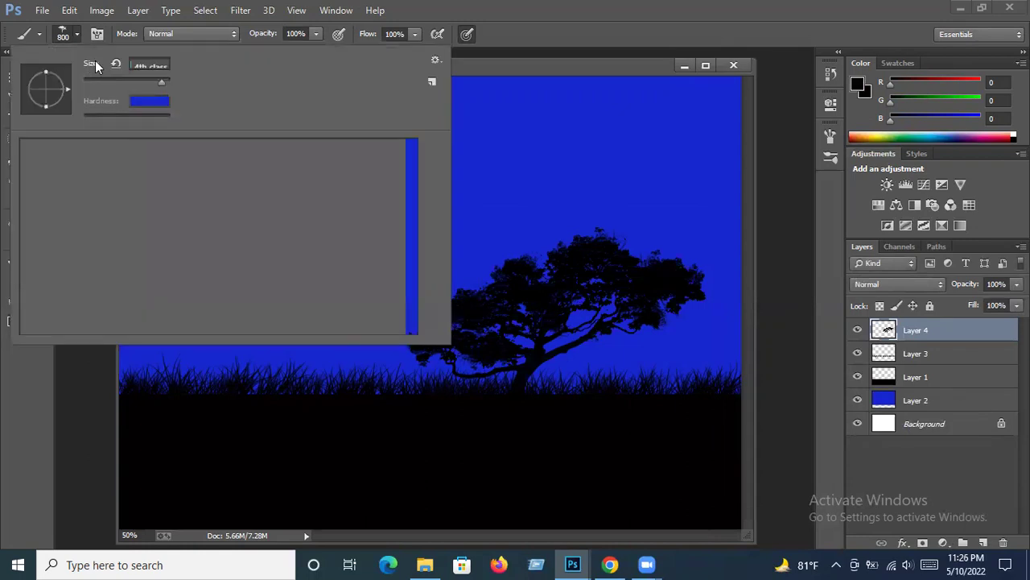
left_click(155, 80)
type("384")
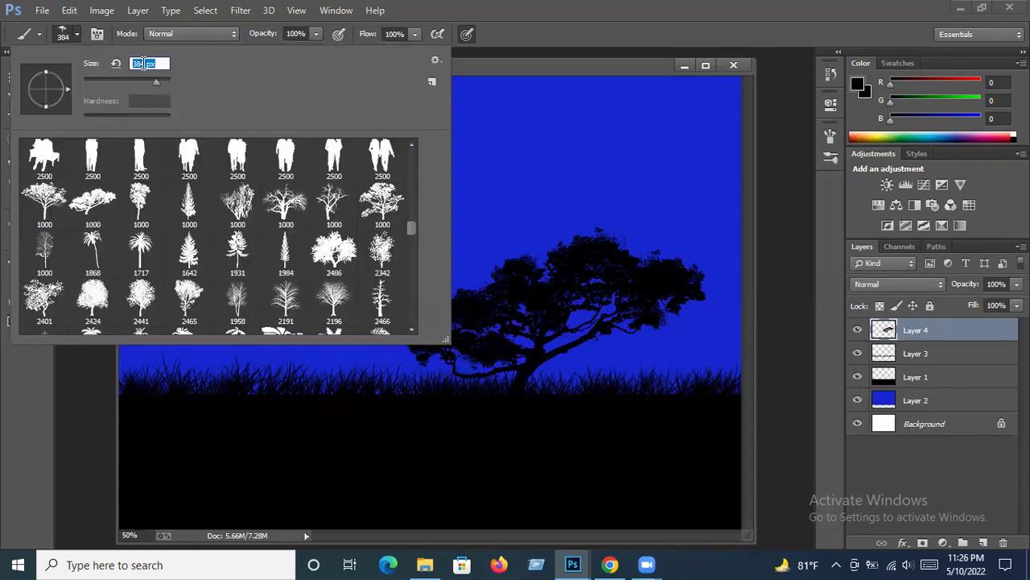
key("Return")
type("5")
key("BackSpace")
key("BackSpace")
type("500")
key("BackSpace")
key("BackSpace")
key("BackSpace")
type("700")
left_click(78, 35)
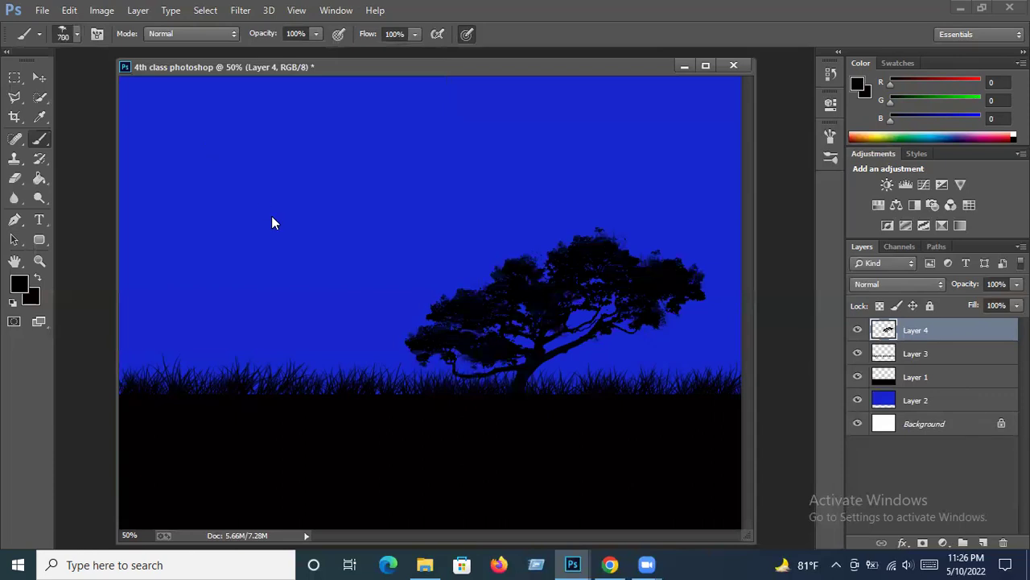
left_click(252, 293)
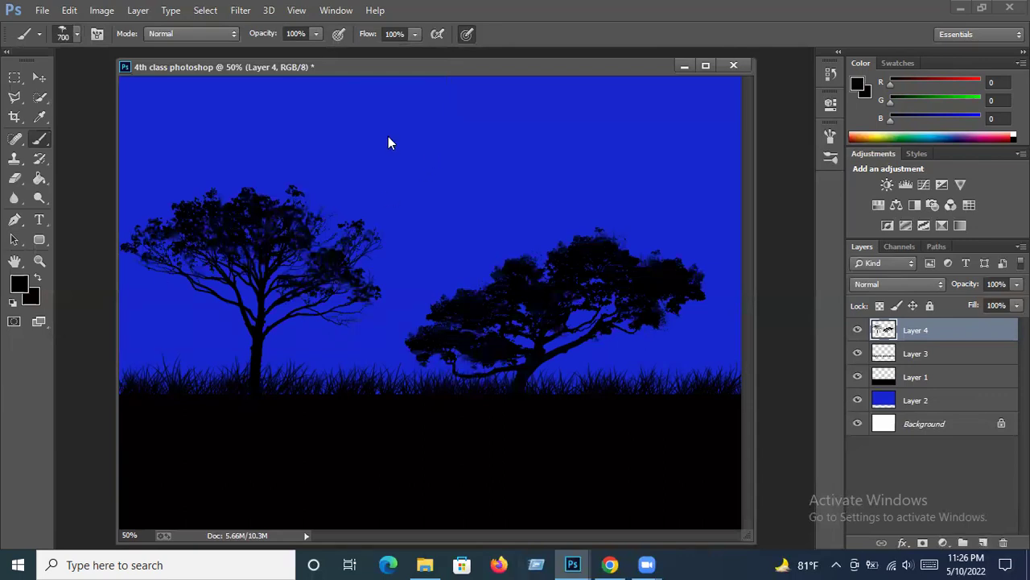
After checking the reference, scroll down the brush list and pick a flying-bird tip.
left_click(572, 564)
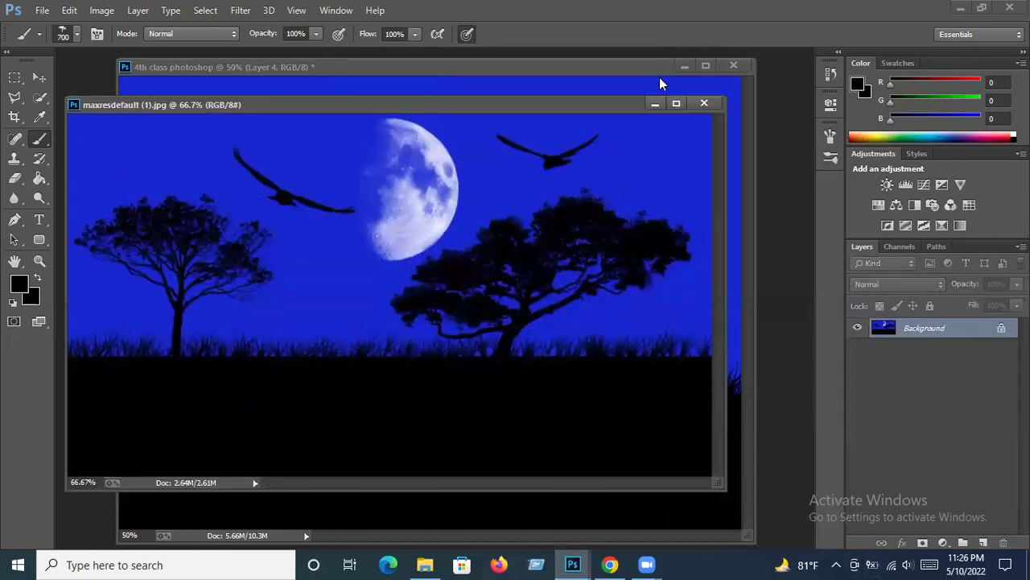
left_click(653, 102)
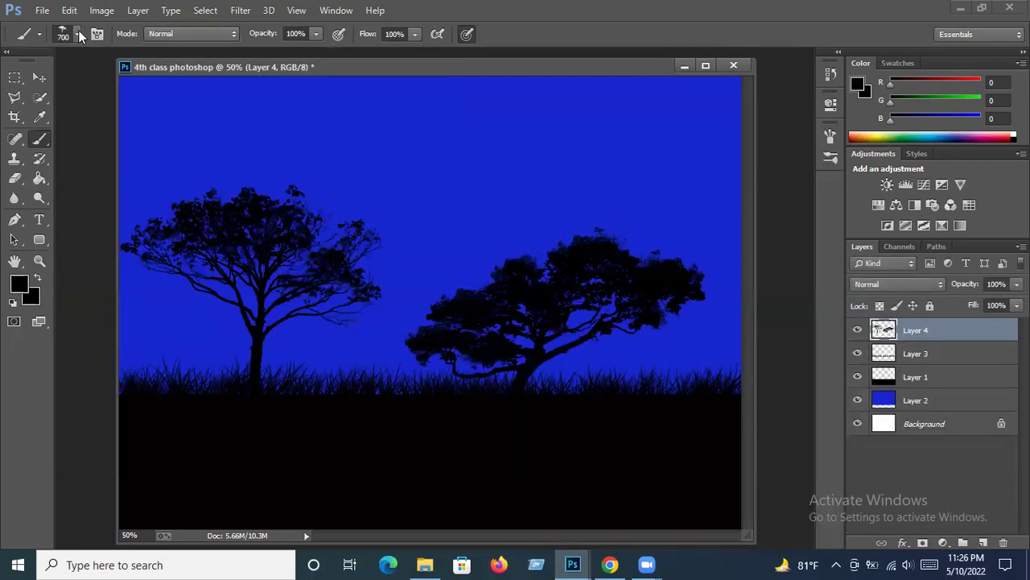
left_click(79, 33)
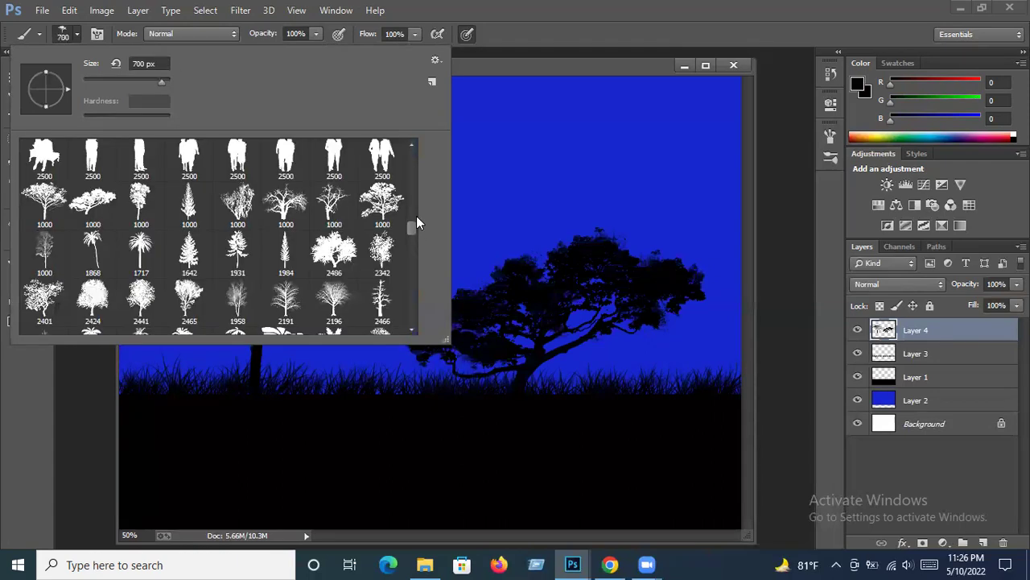
scroll(412, 229, "down", 2)
scroll(411, 241, "down", 2)
scroll(411, 257, "down", 3)
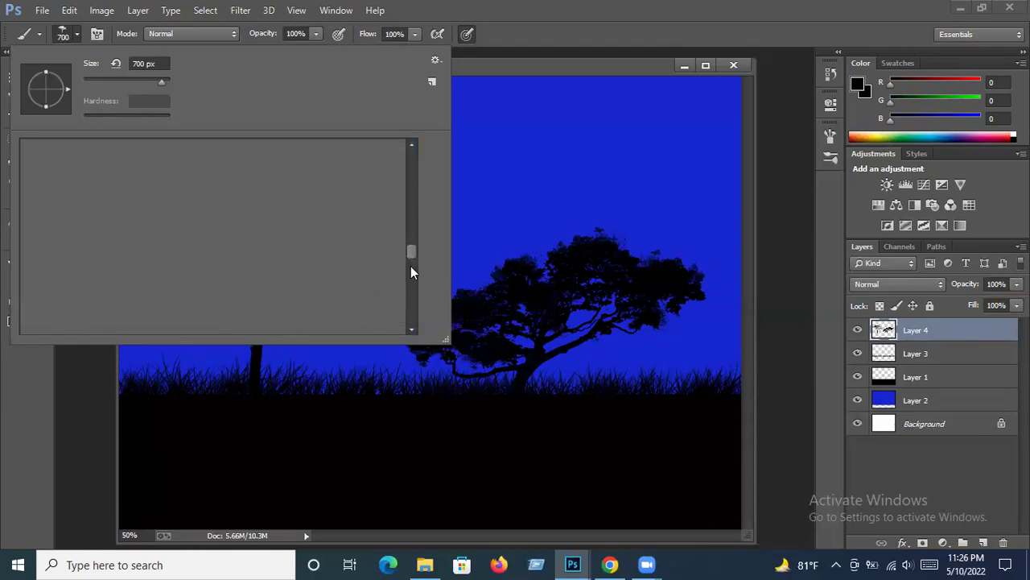
scroll(410, 268, "down", 2)
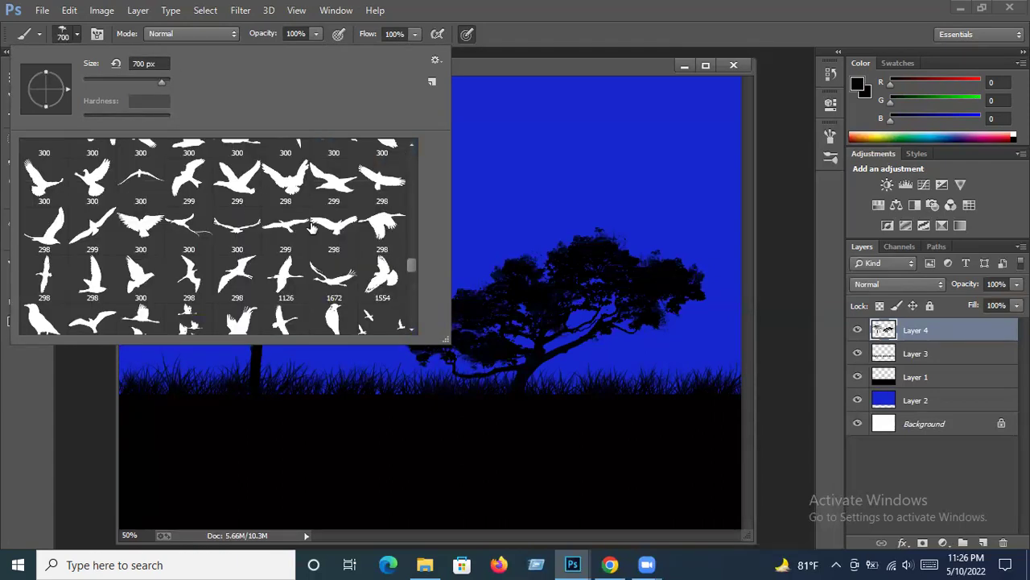
left_click(182, 187)
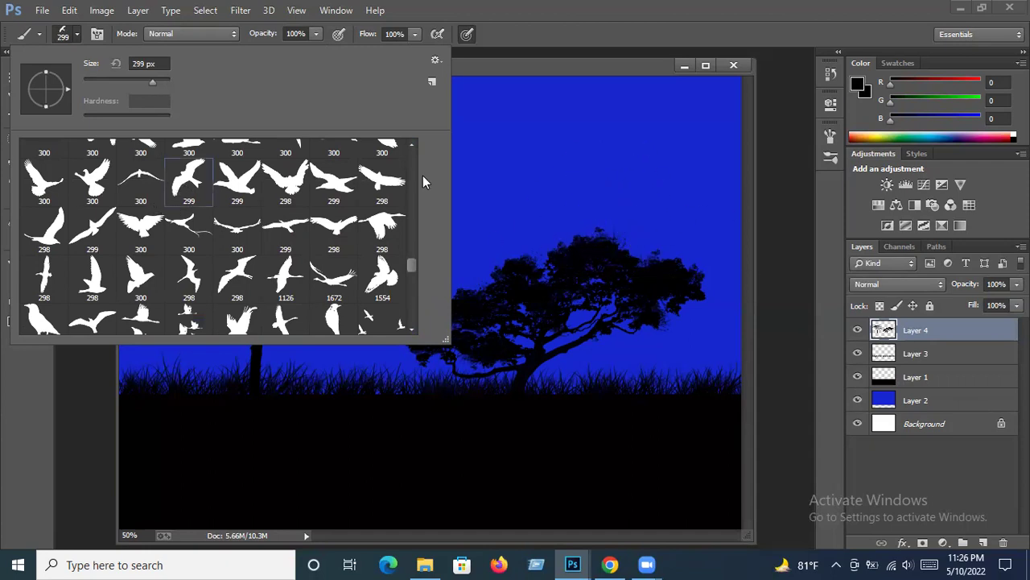
left_click(78, 33)
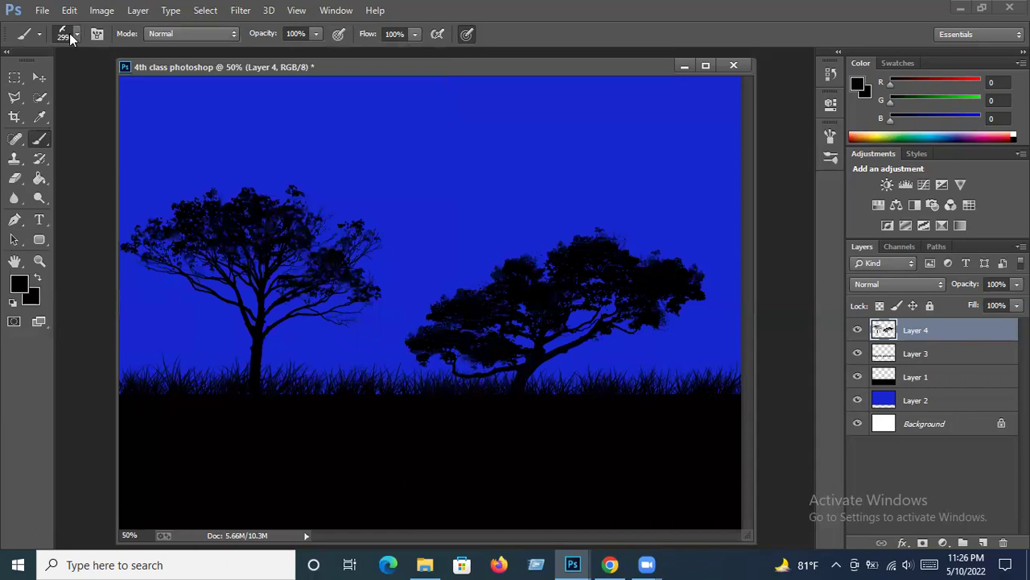
Resize the bird brush to 174 px and bring up the reference photo to plan bird placement.
left_click(80, 33)
left_click(135, 80)
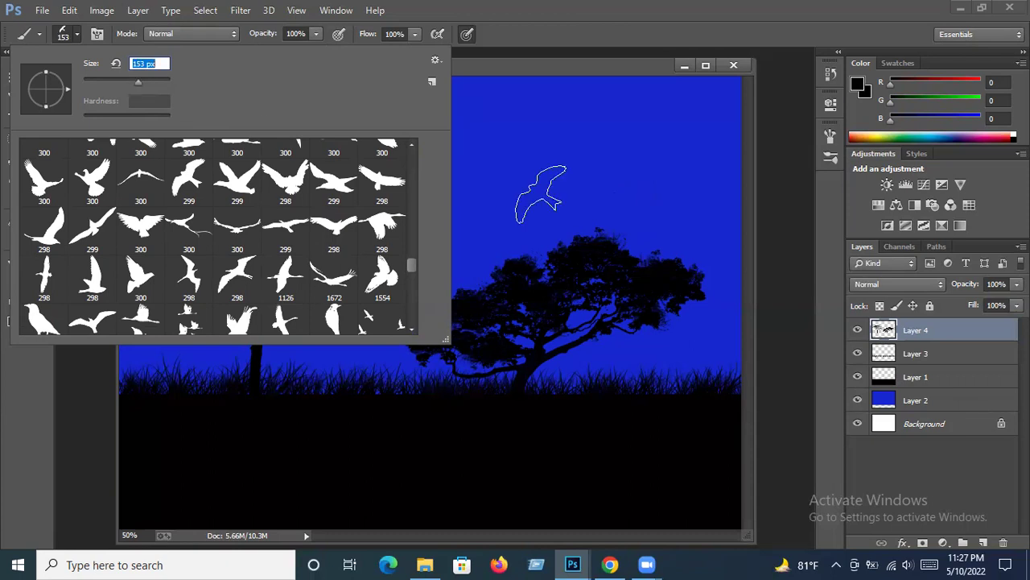
left_click(142, 81)
left_click(79, 34)
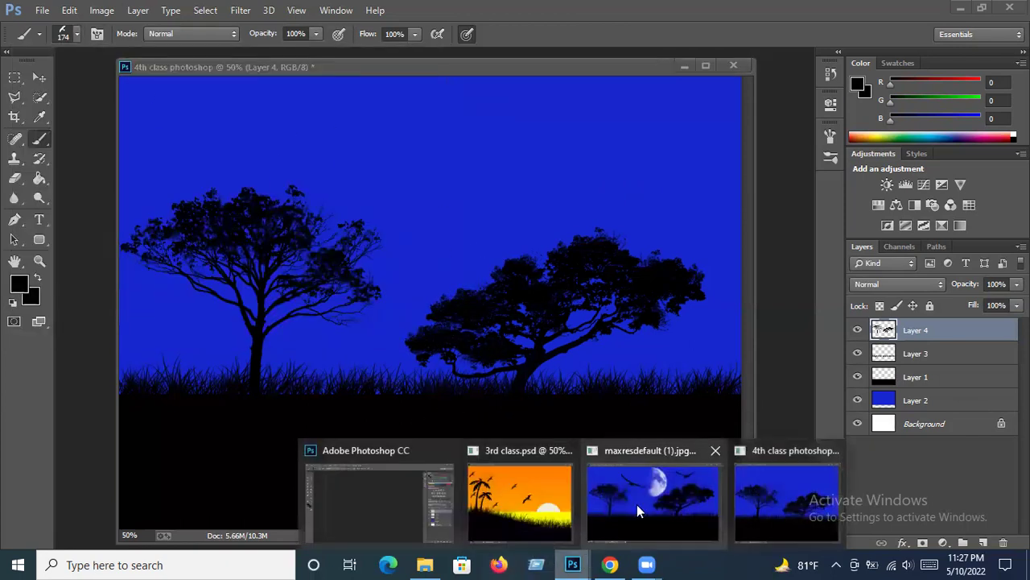
left_click(637, 504)
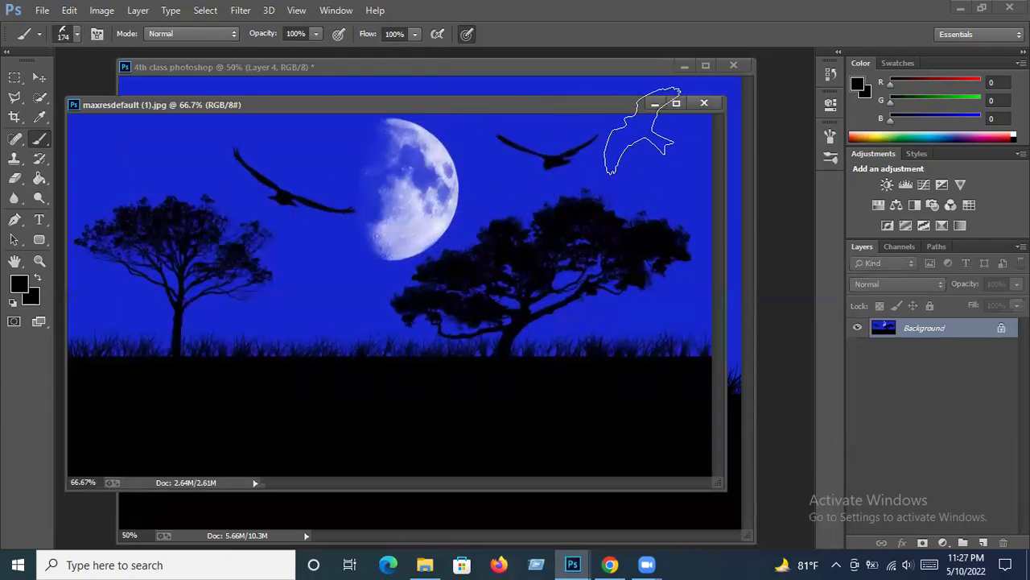
Browse to the 2500 px moon-phase brush tips, checking the maxresdefault reference in between.
left_click(654, 101)
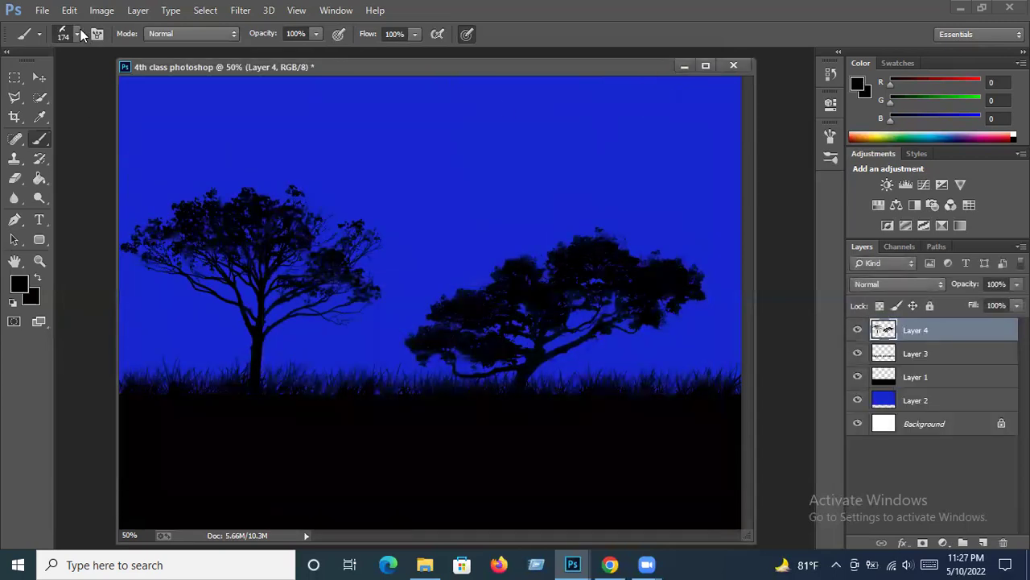
left_click(79, 33)
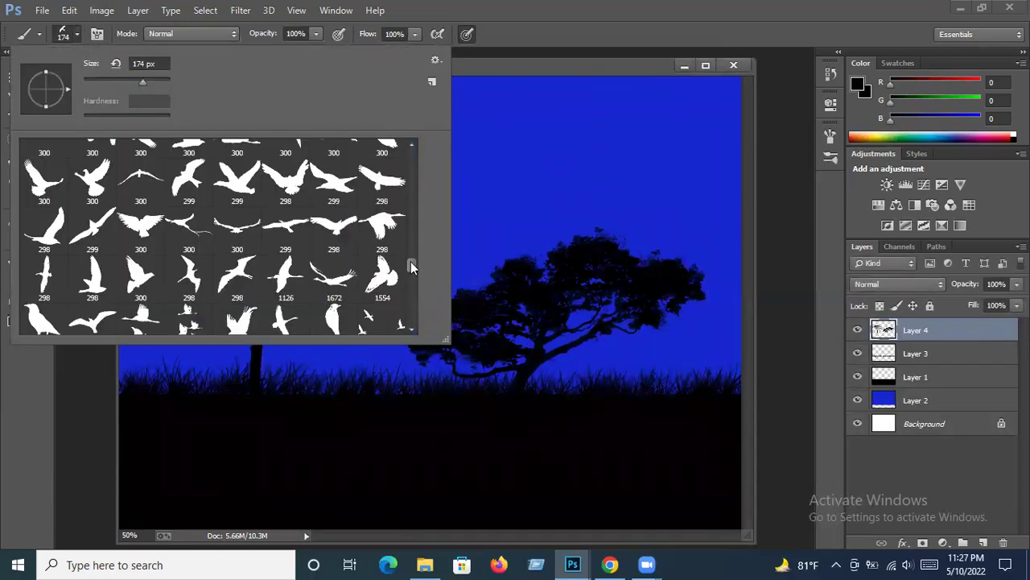
left_click_drag(411, 267, 415, 324)
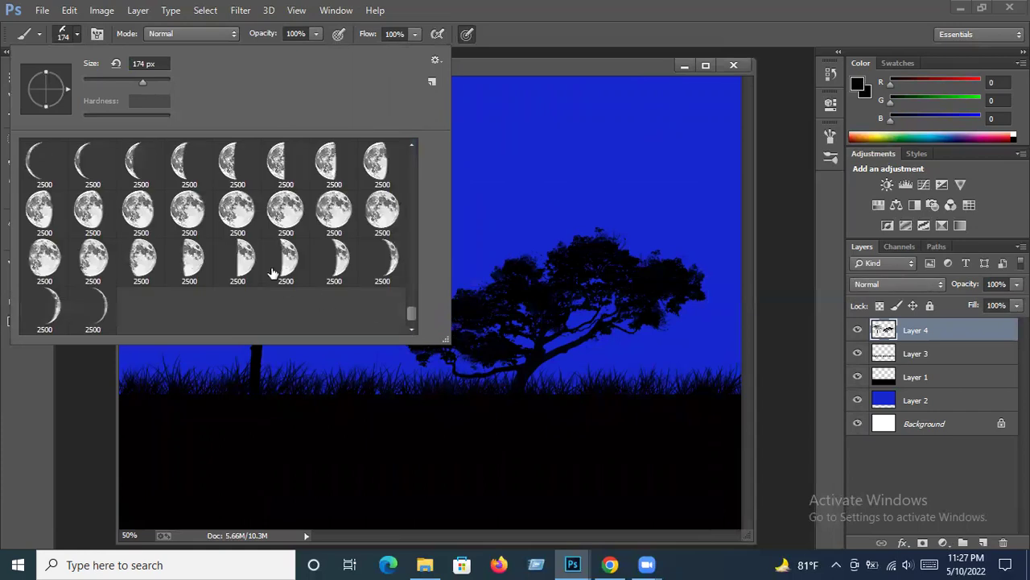
left_click(581, 563)
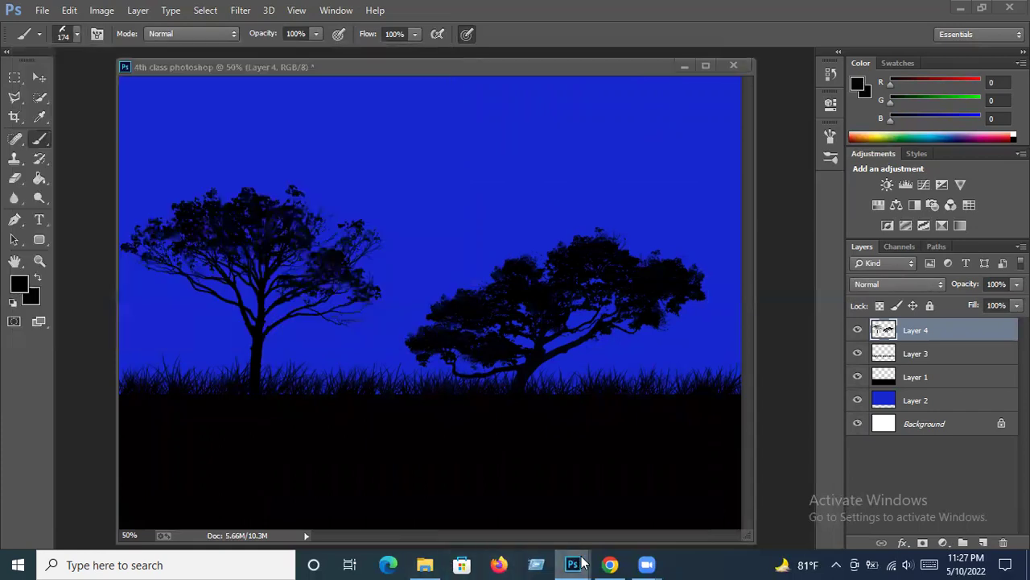
left_click(649, 501)
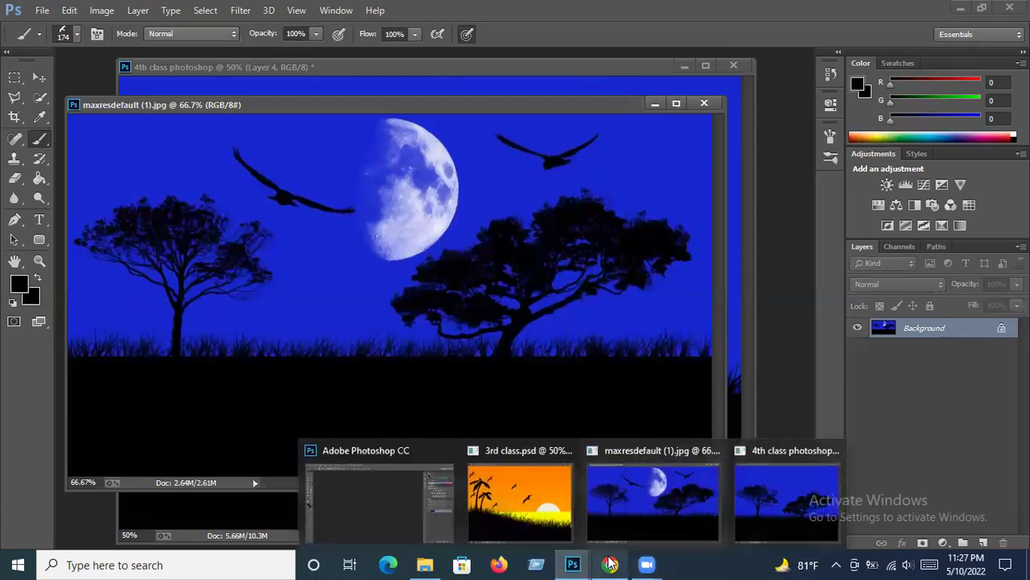
left_click(654, 102)
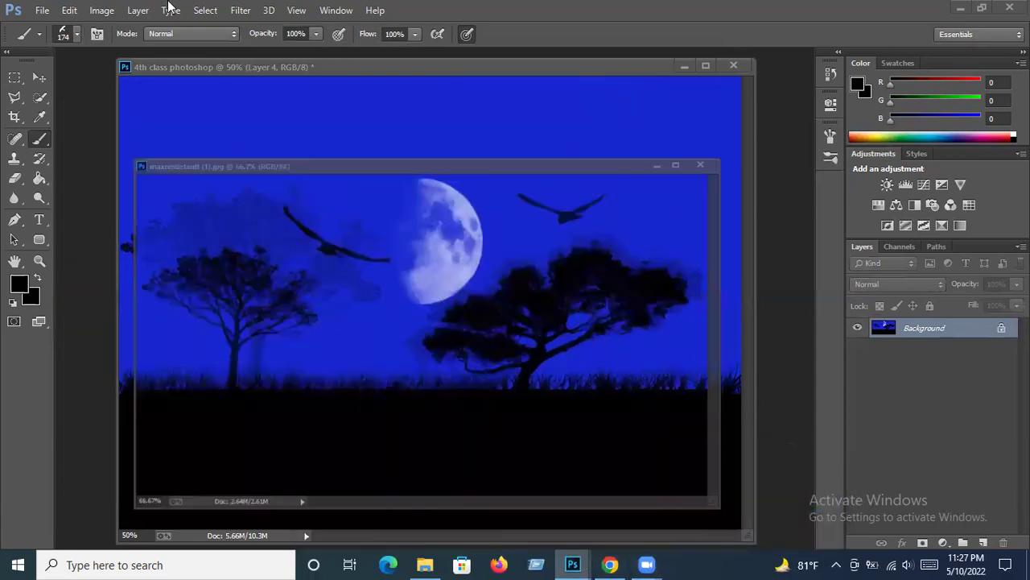
left_click(76, 34)
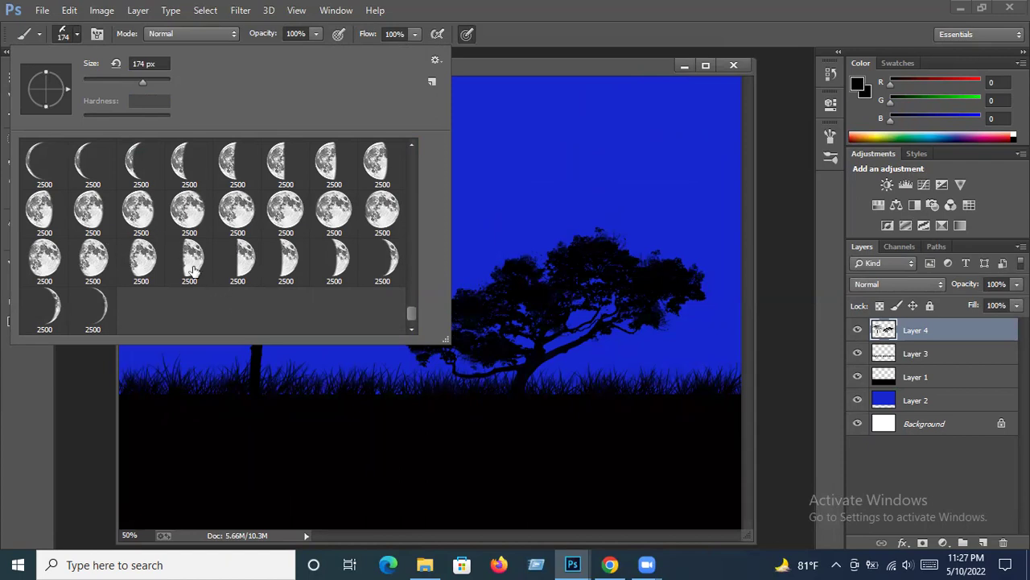
left_click(572, 564)
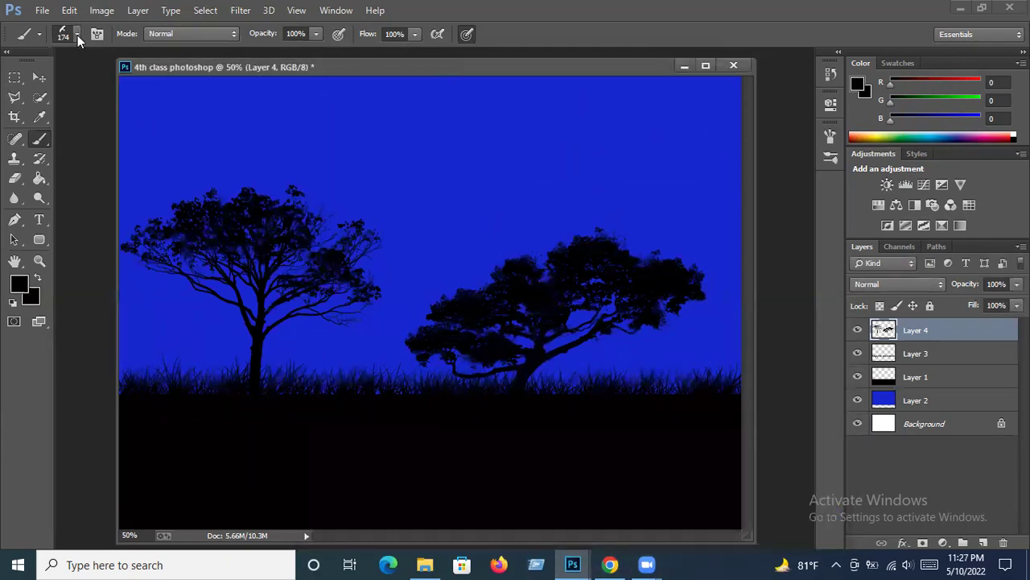
left_click(77, 33)
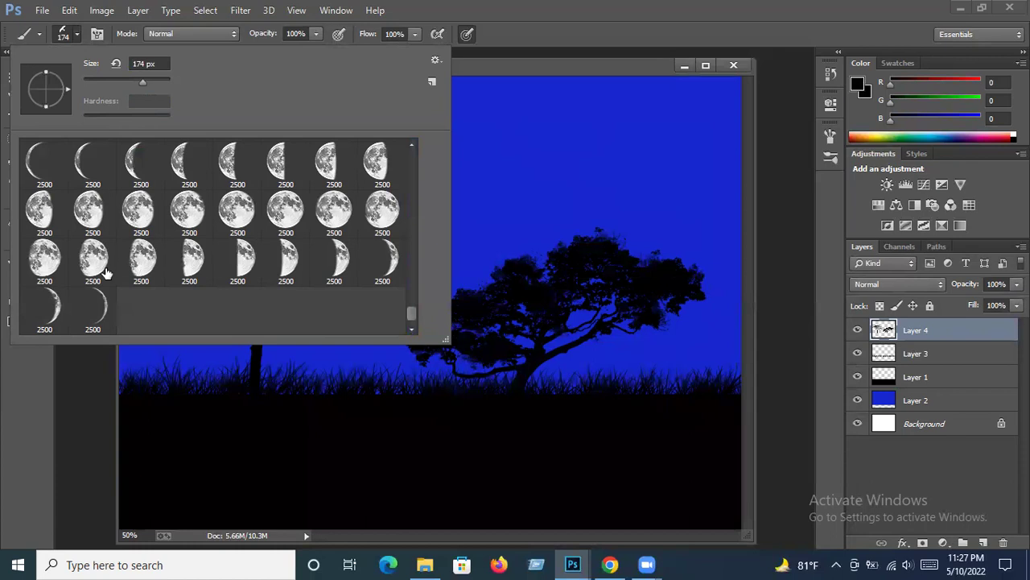
Choose the nearly full moon brush tip and roughly size it, checking the reference photo.
left_click(95, 258)
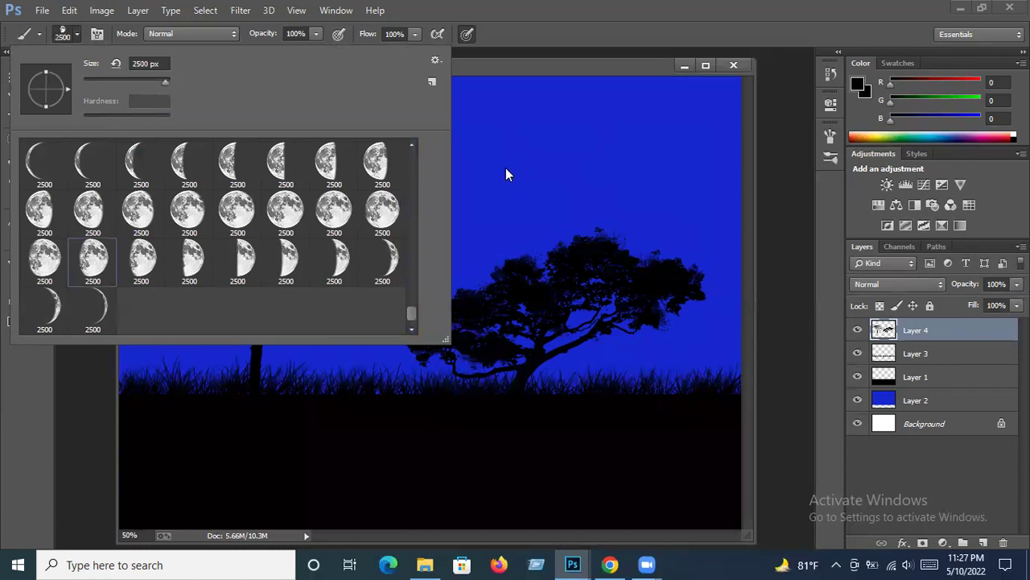
left_click(134, 81)
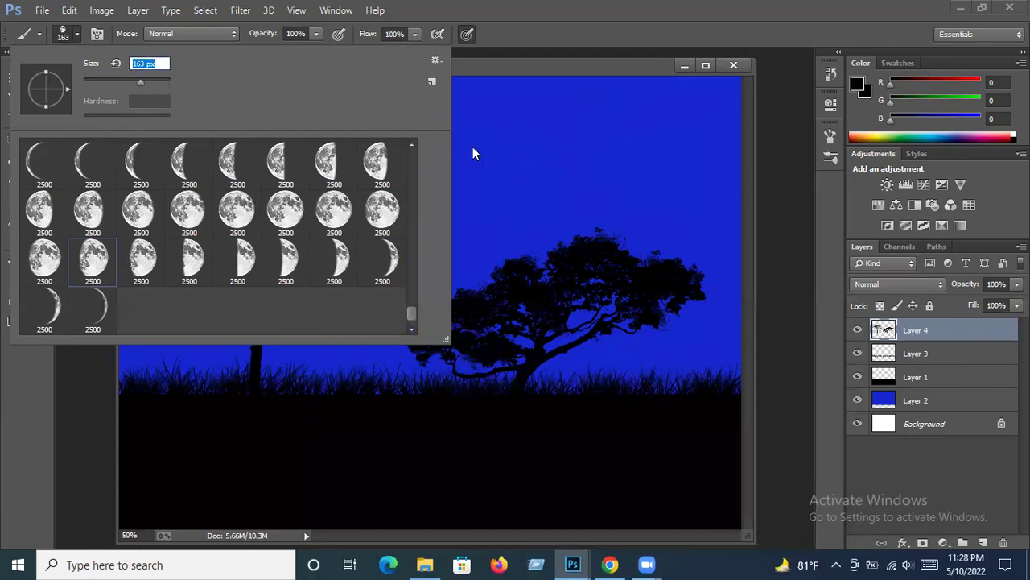
left_click_drag(138, 82, 154, 78)
left_click(77, 35)
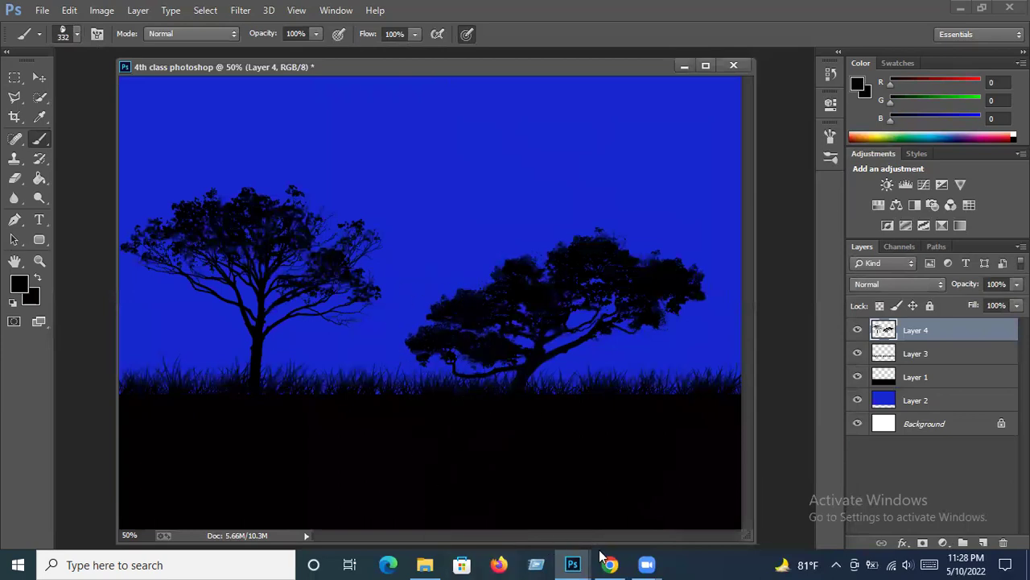
mouse_move(572, 564)
left_click(688, 502)
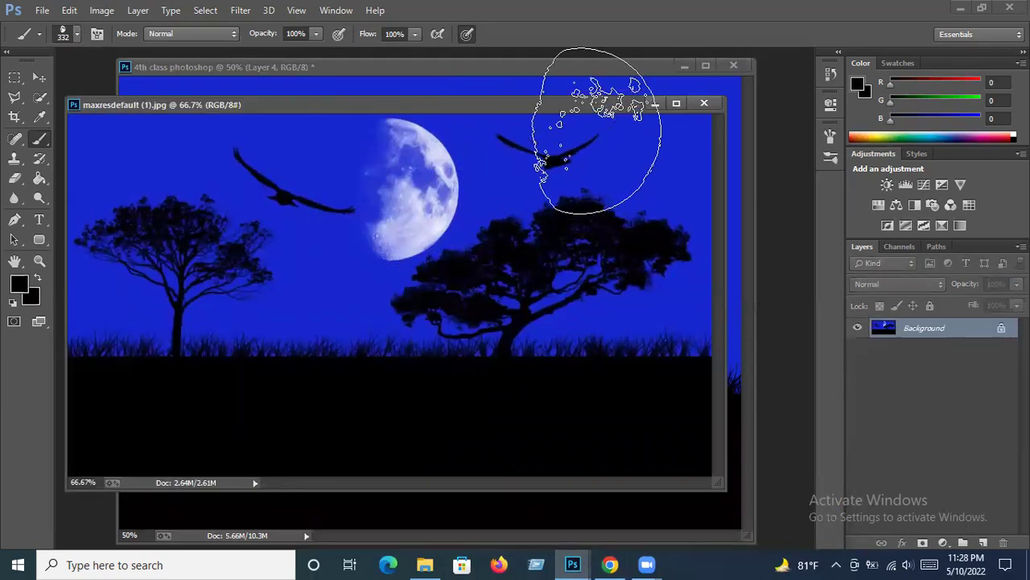
left_click(76, 33)
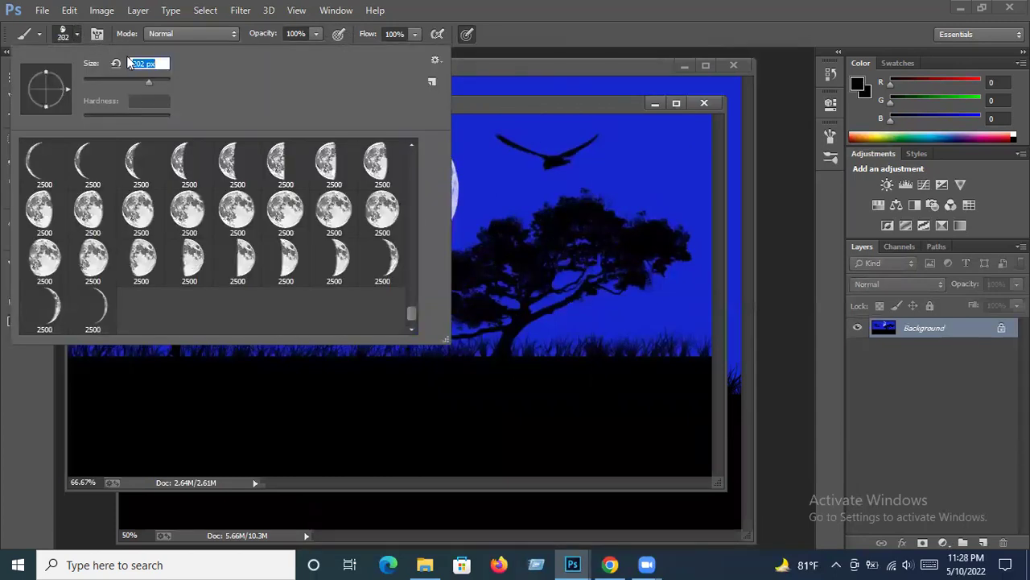
left_click(78, 33)
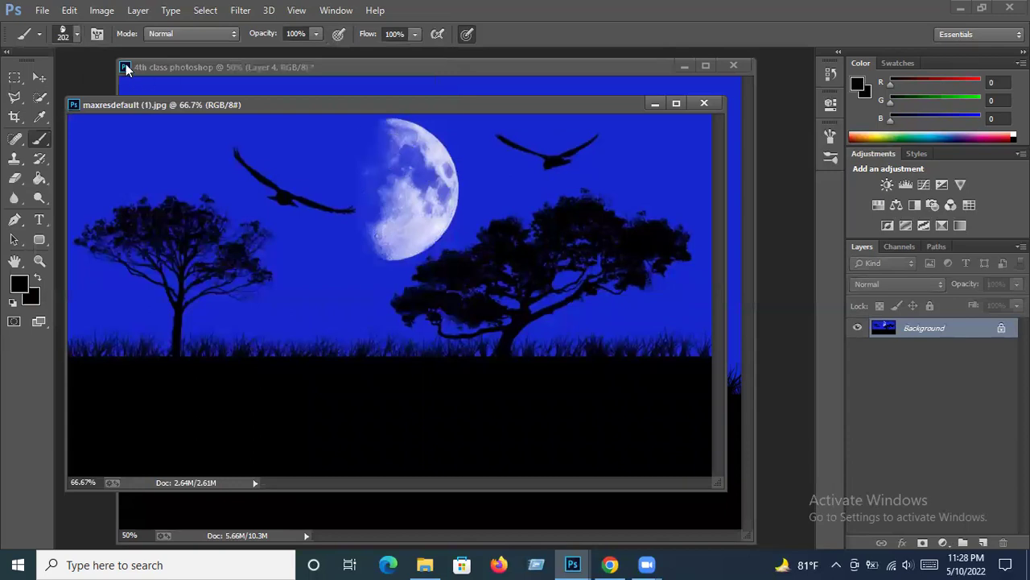
Set the moon brush size to 280 px and return to the landscape document.
left_click(77, 36)
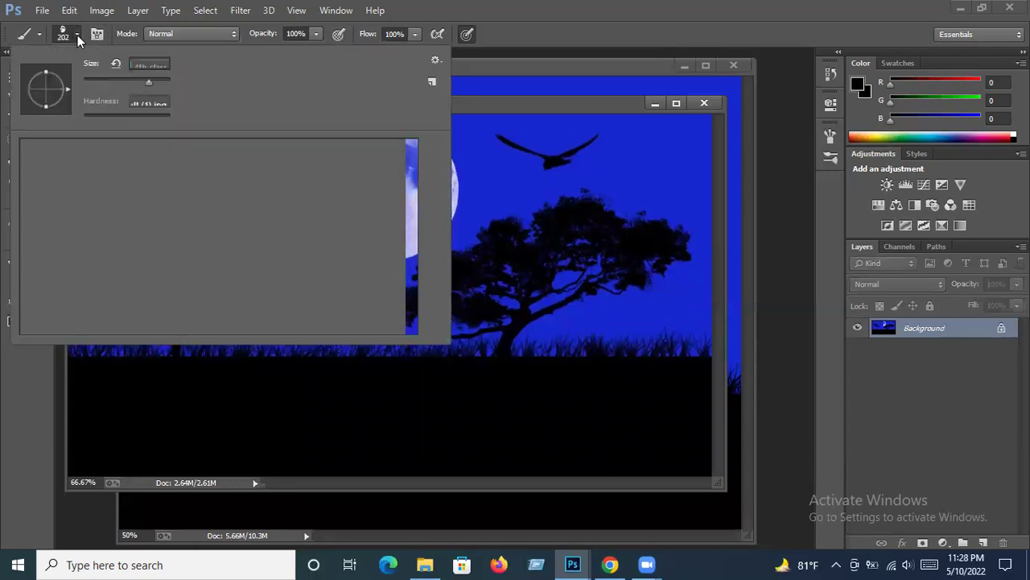
left_click(151, 79)
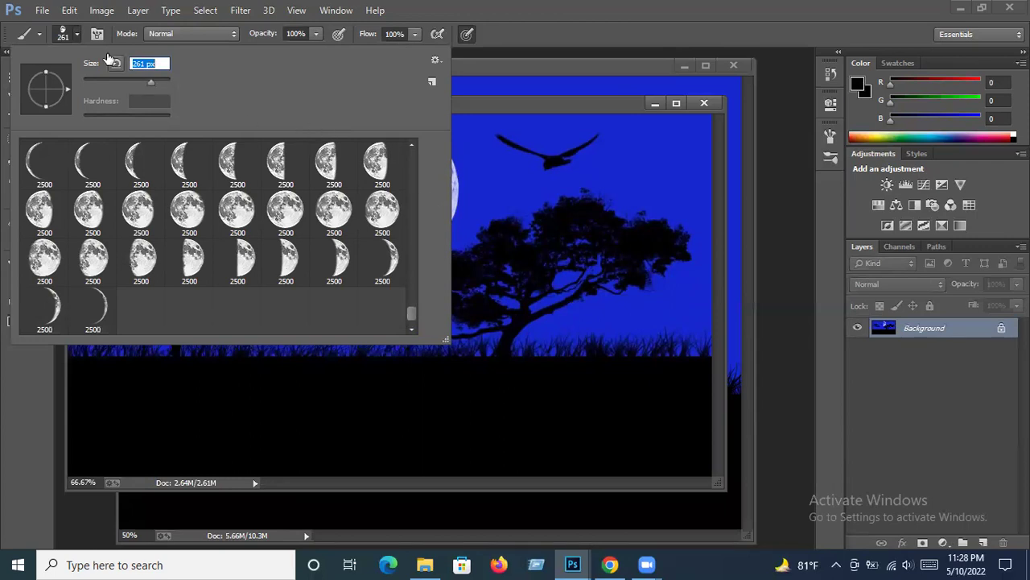
left_click(147, 65)
key("BackSpace")
key("BackSpace")
key("BackSpace")
type("280")
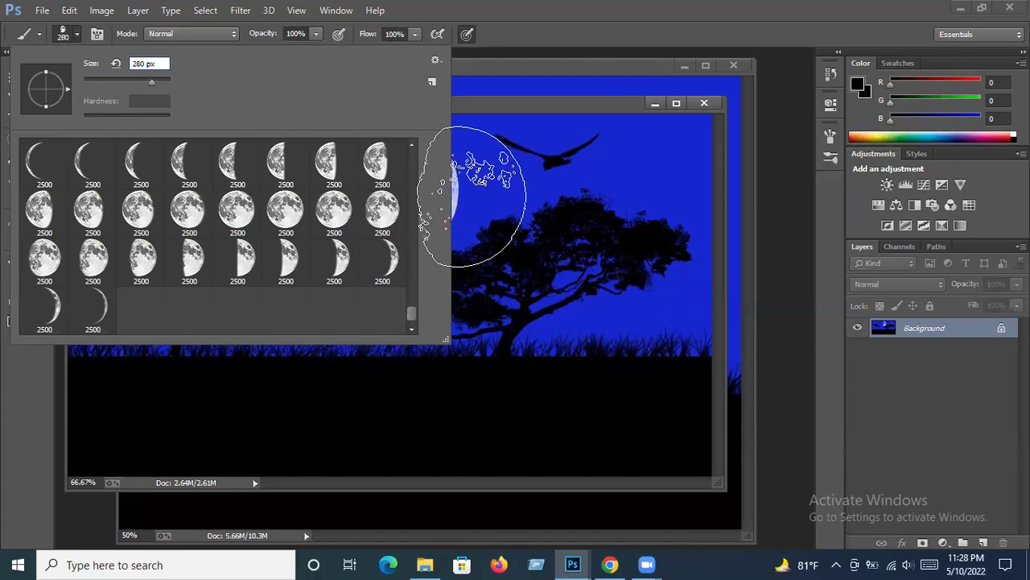
left_click(76, 34)
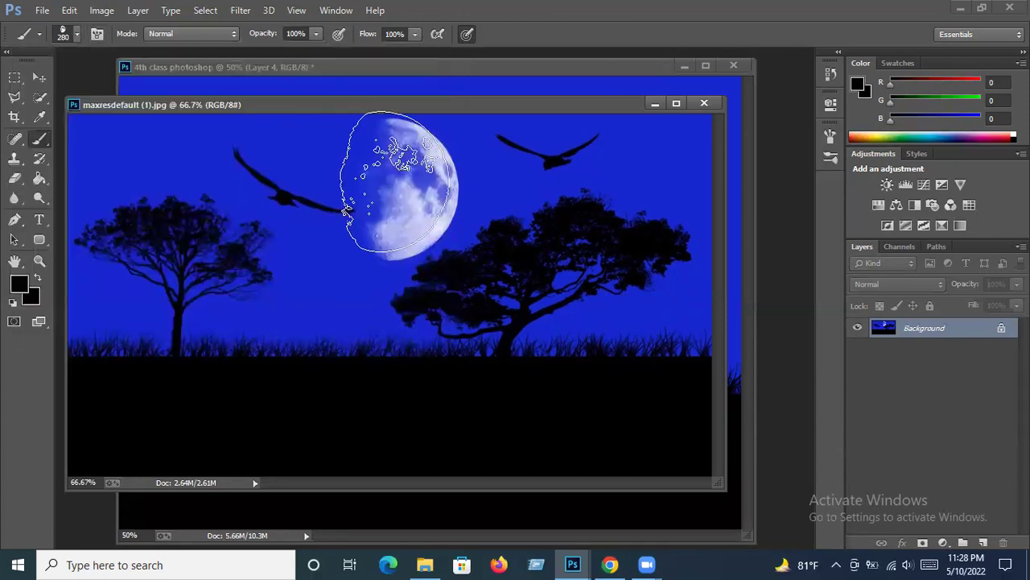
left_click(655, 103)
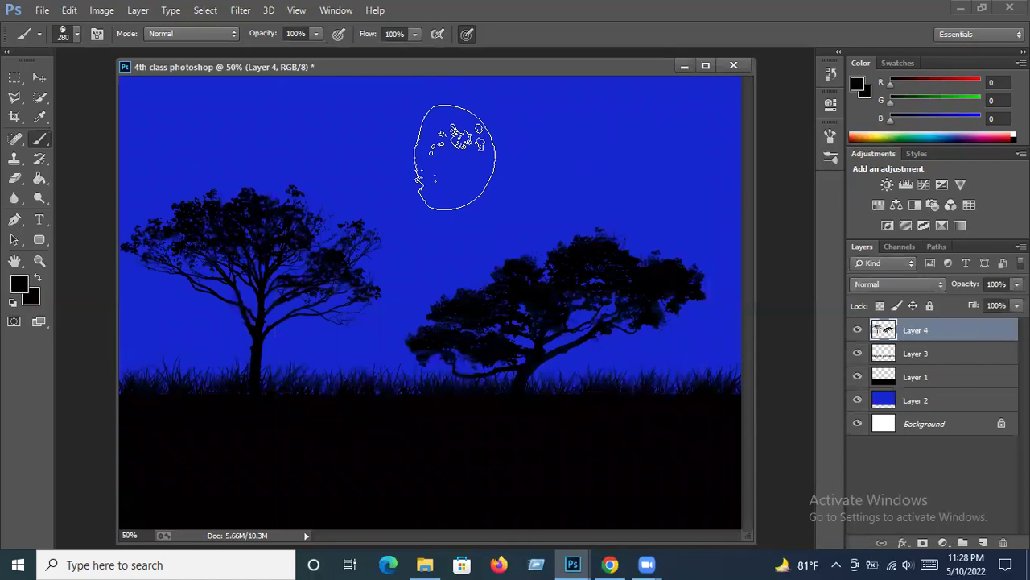
left_click(590, 563)
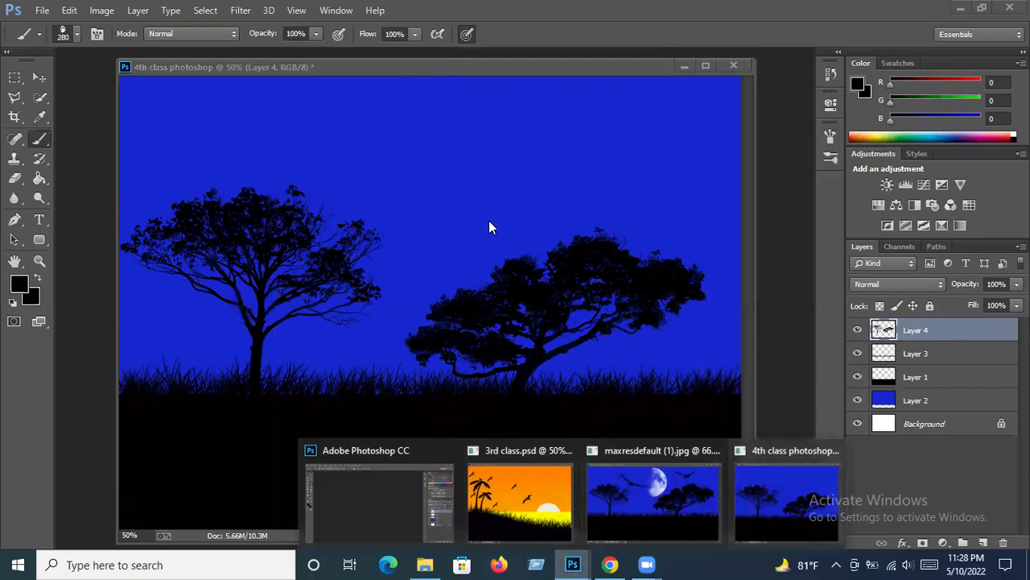
left_click(356, 70)
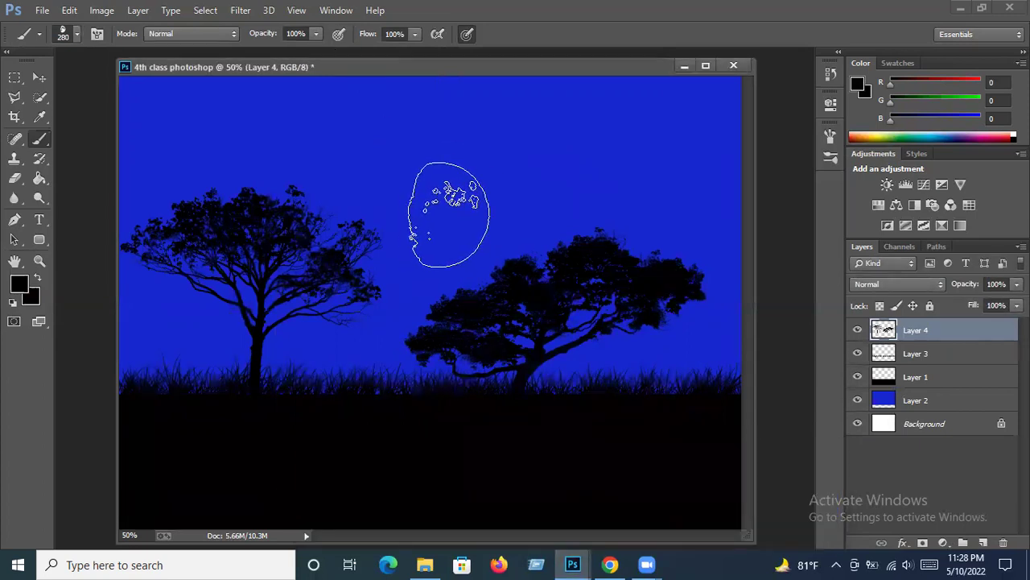
Set the moon brush to 300 px, stamp a trial moon in the sky, then undo it.
left_click(75, 37)
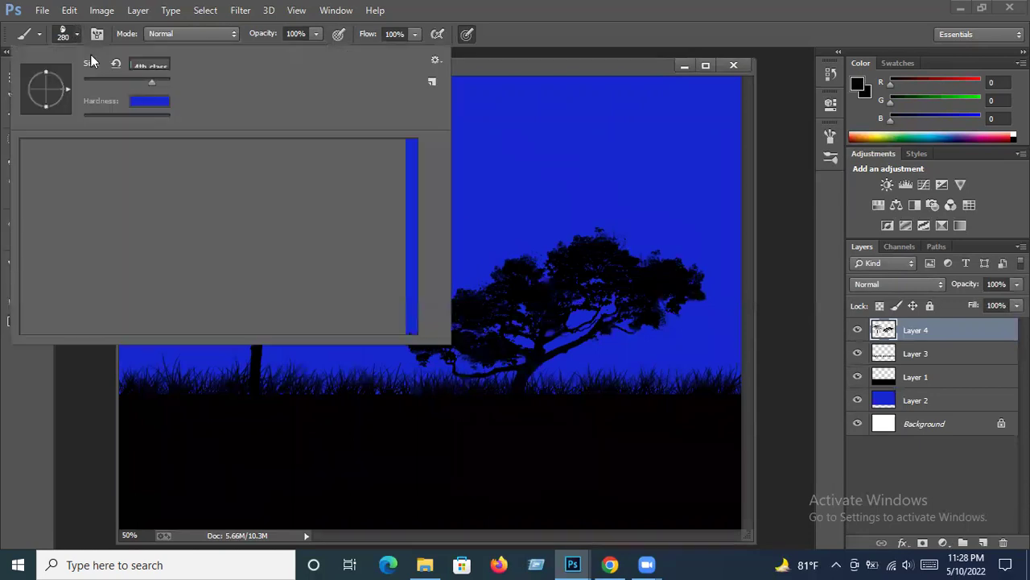
left_click(138, 64)
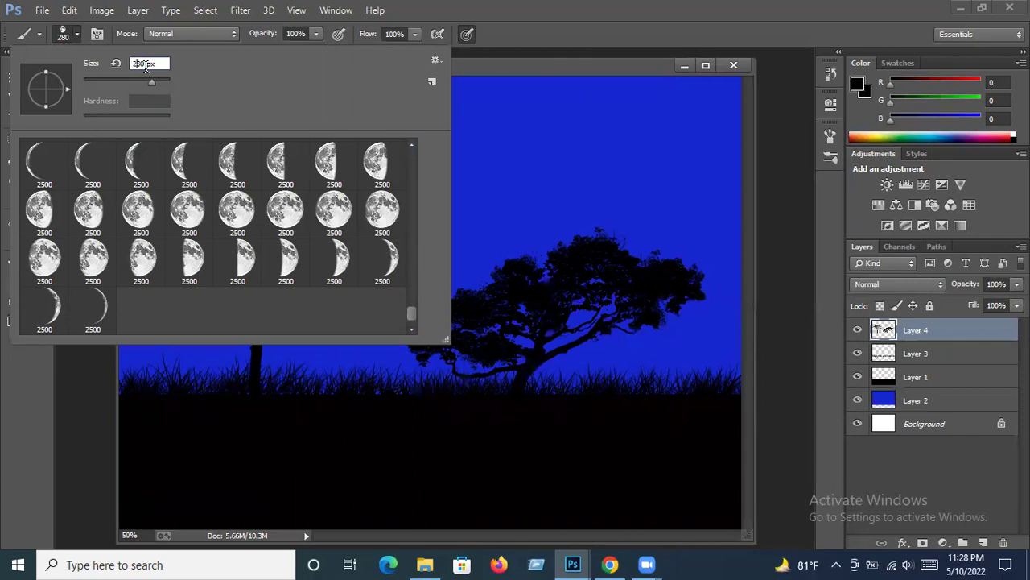
double_click(148, 67)
type("300")
key("BackSpace")
key("Return")
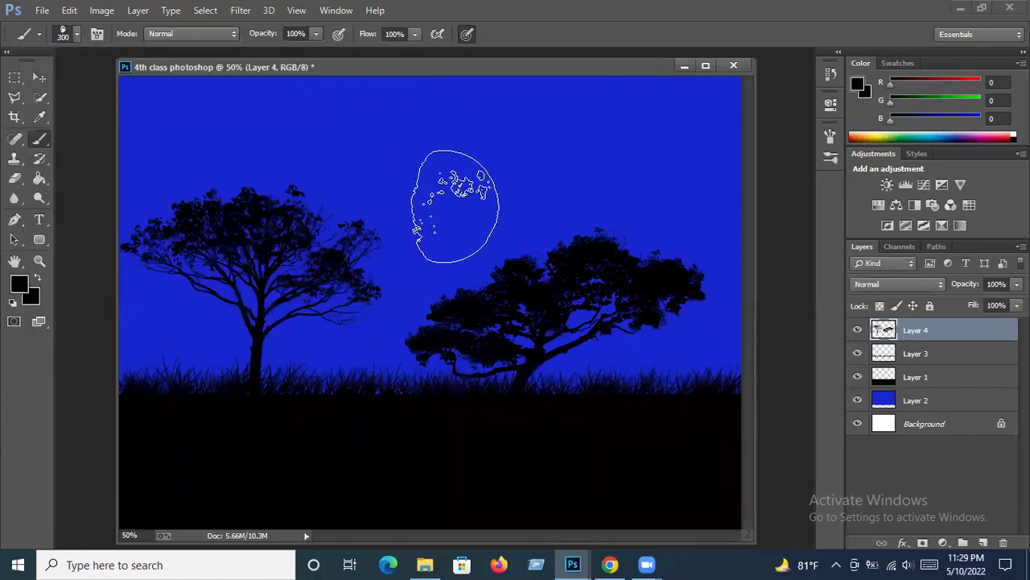
left_click(455, 206)
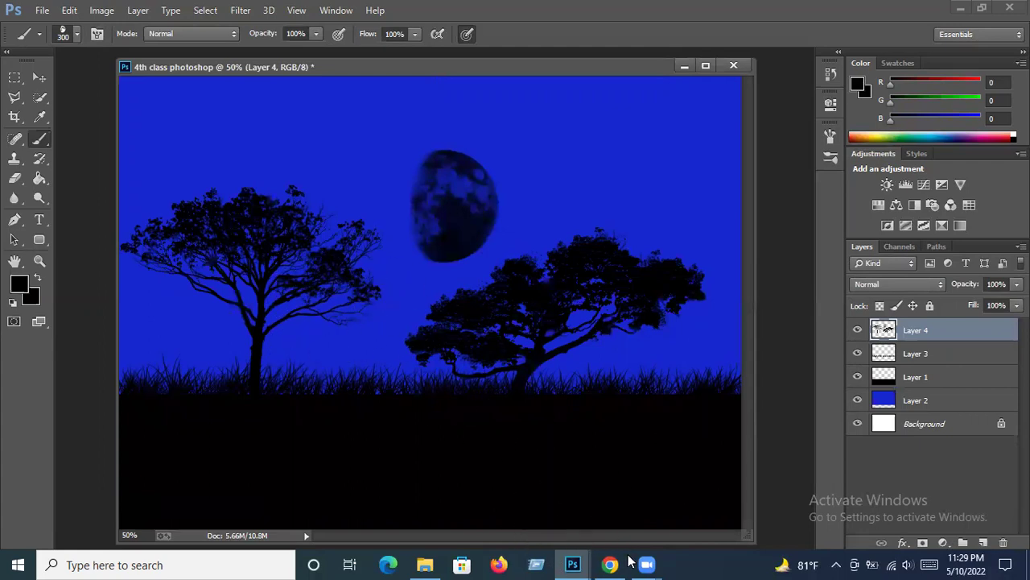
left_click(575, 563)
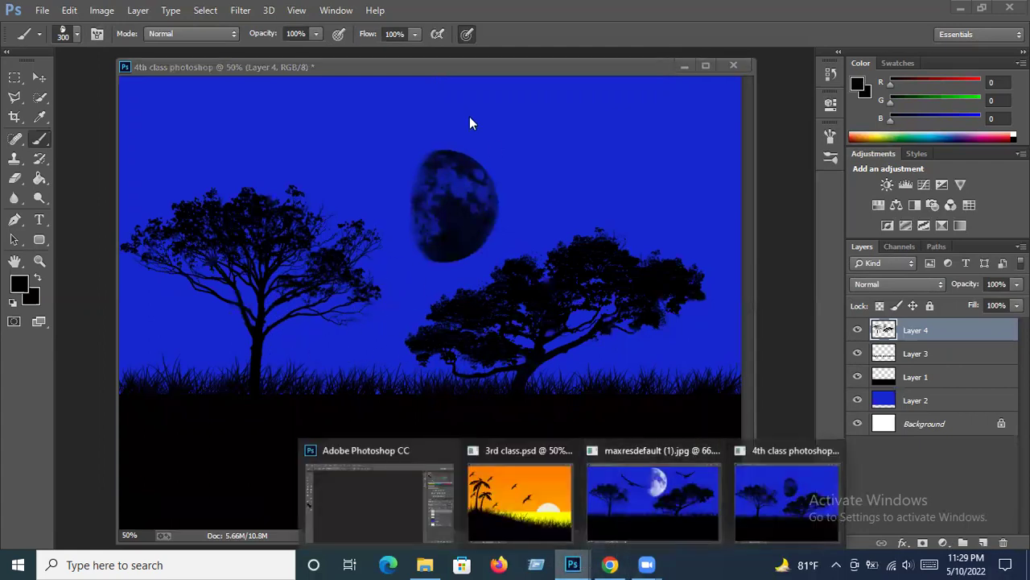
mouse_move(652, 493)
left_click(785, 504)
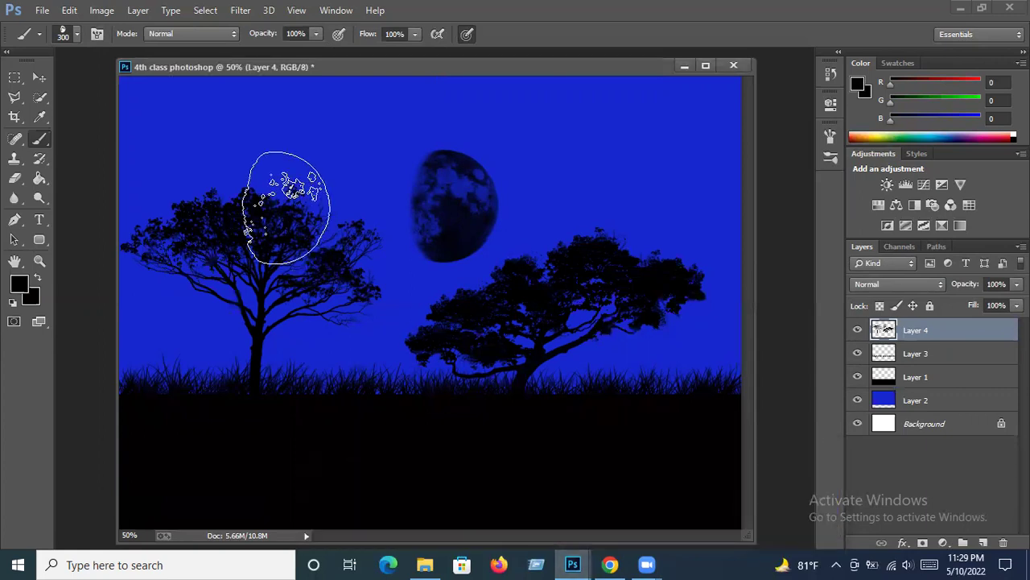
key("ctrl+z")
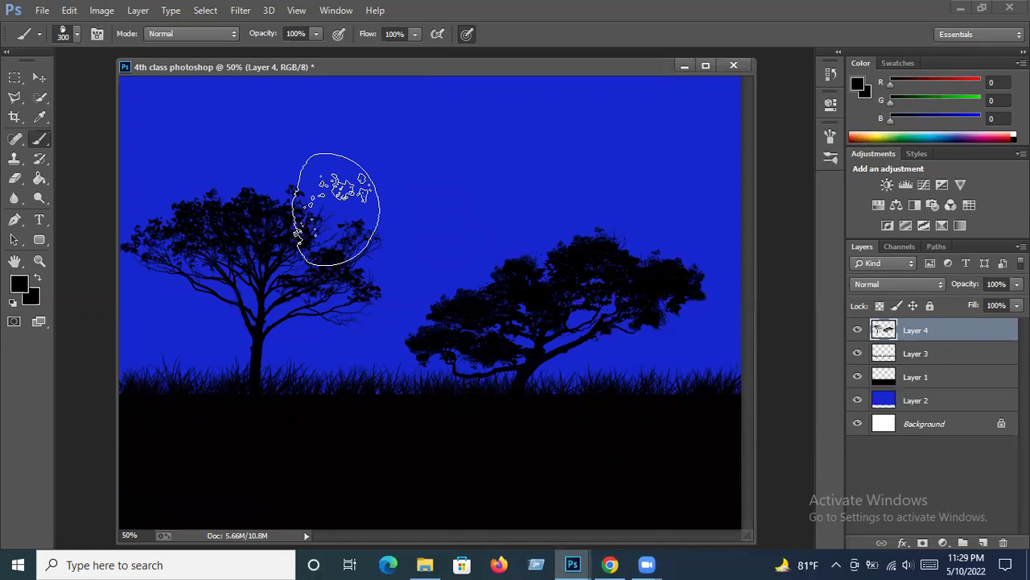
Set both the foreground and background colours to pale lavender.
left_click(21, 286)
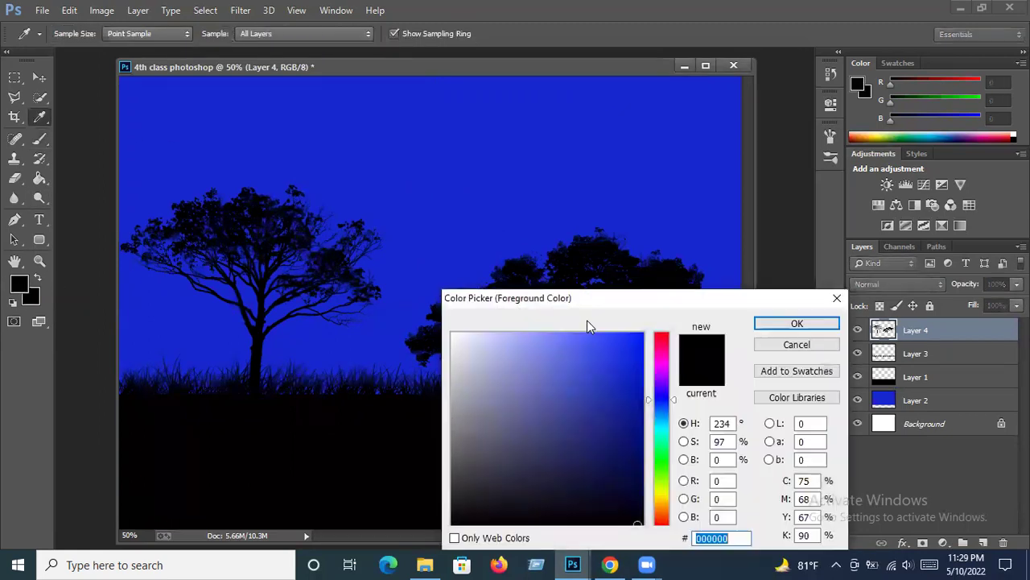
left_click(463, 336)
left_click(797, 324)
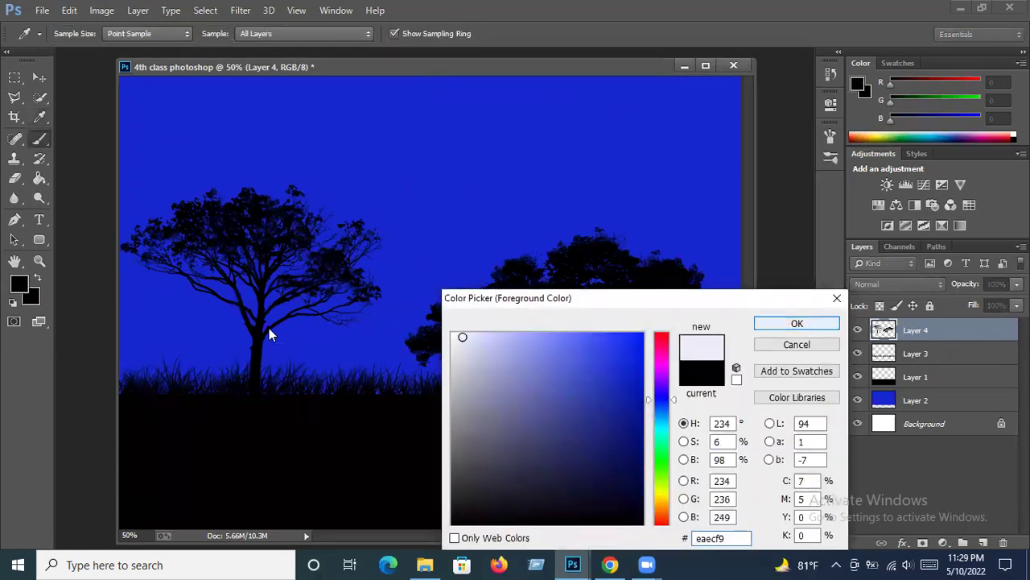
left_click(31, 298)
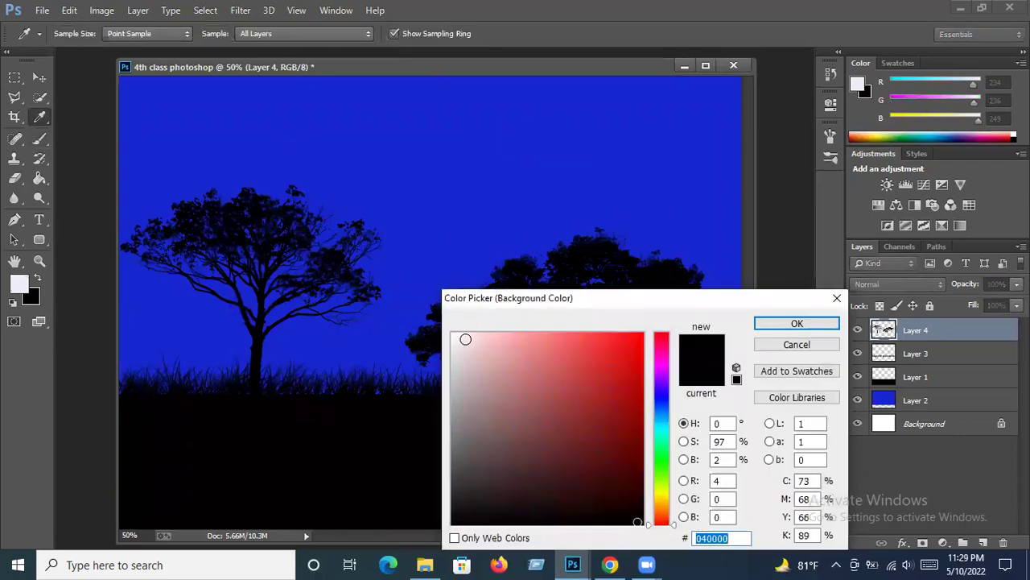
left_click(465, 339)
left_click(795, 323)
Stamp a test moon and undo it, then stamp the pale moon between the trees on Layer 5.
key("b")
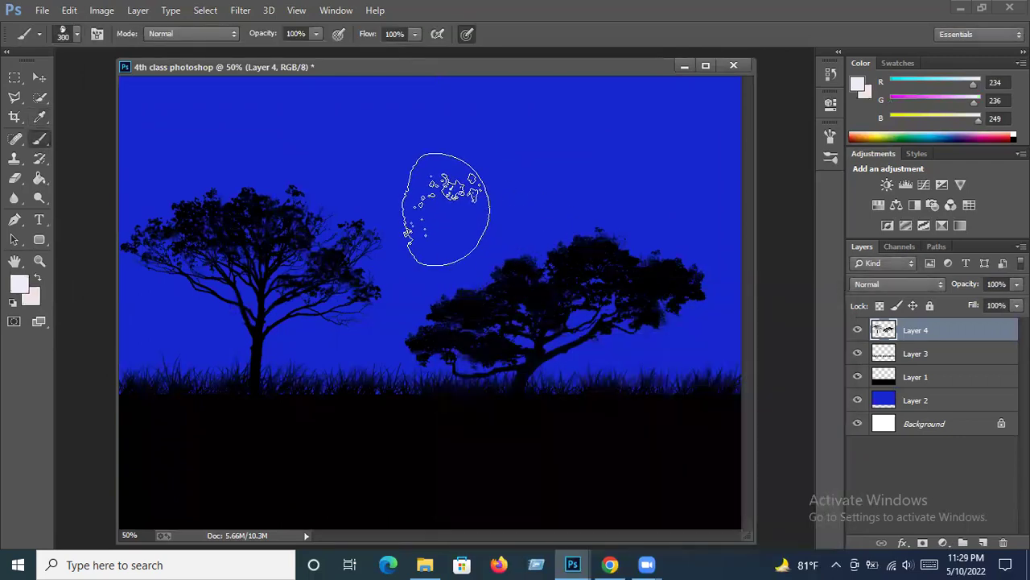
left_click(448, 209)
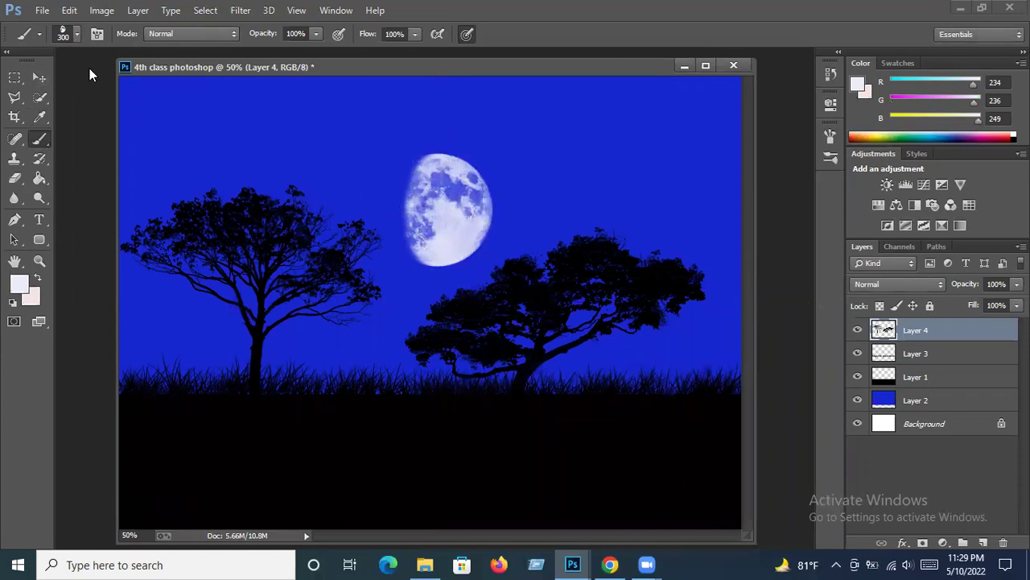
key("ctrl+z")
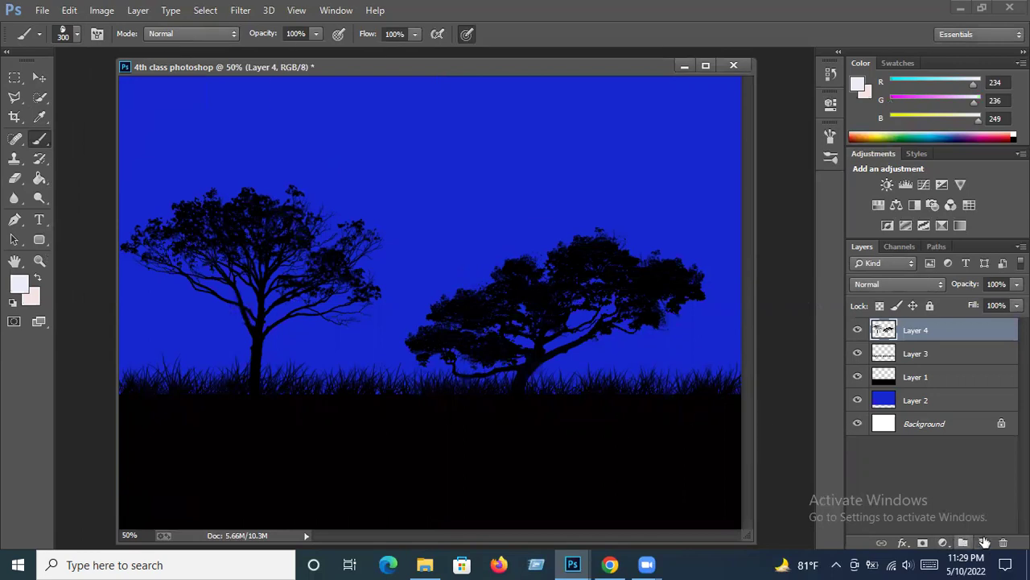
left_click(983, 543)
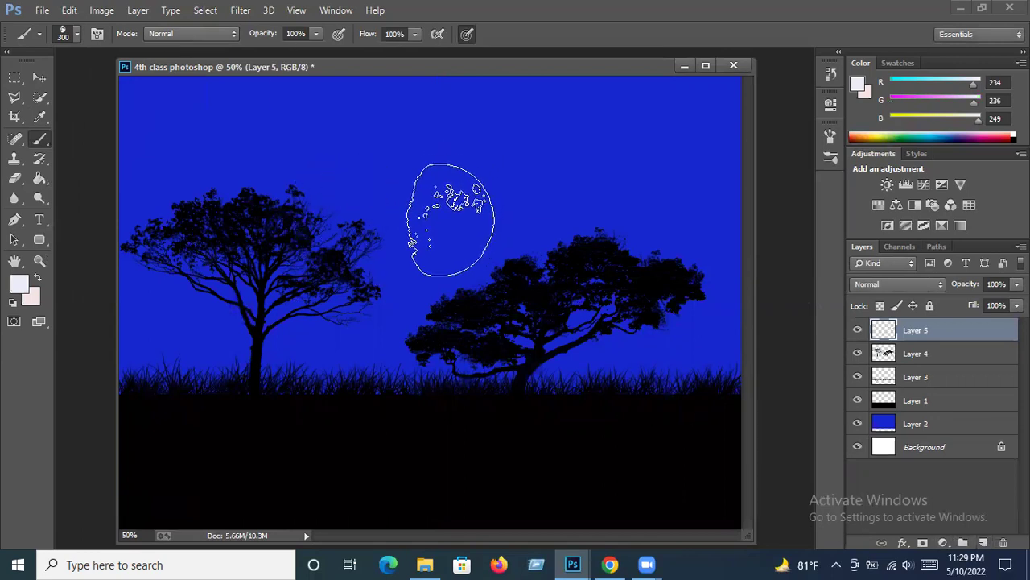
left_click(451, 220)
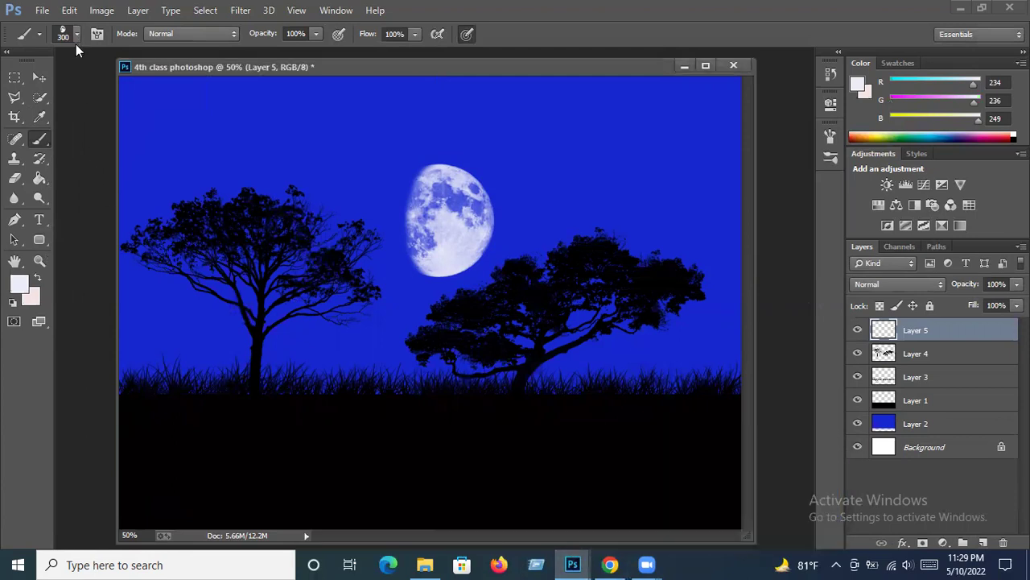
Pick a first flying-bird brush shape, then glance at the other open images.
left_click(78, 34)
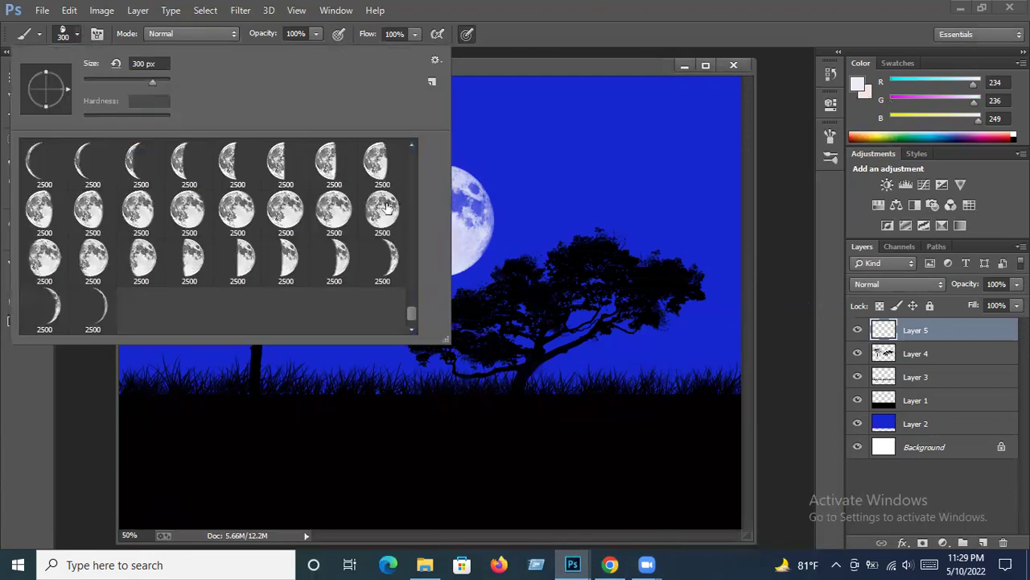
left_click_drag(412, 313, 418, 254)
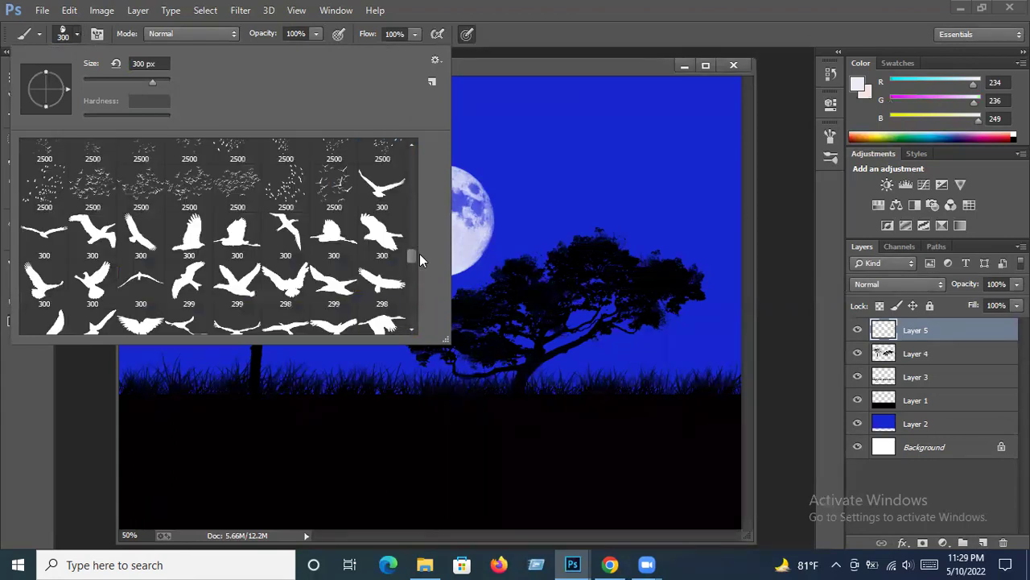
mouse_move(412, 258)
left_mouse_down()
mouse_move(414, 279)
mouse_move(415, 256)
left_mouse_up()
left_click(372, 191)
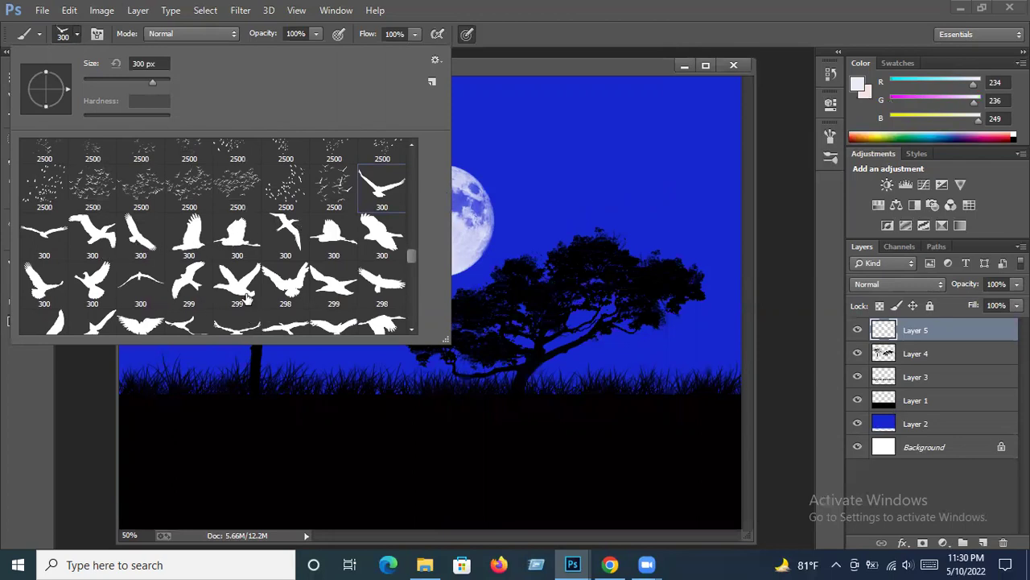
left_click(572, 564)
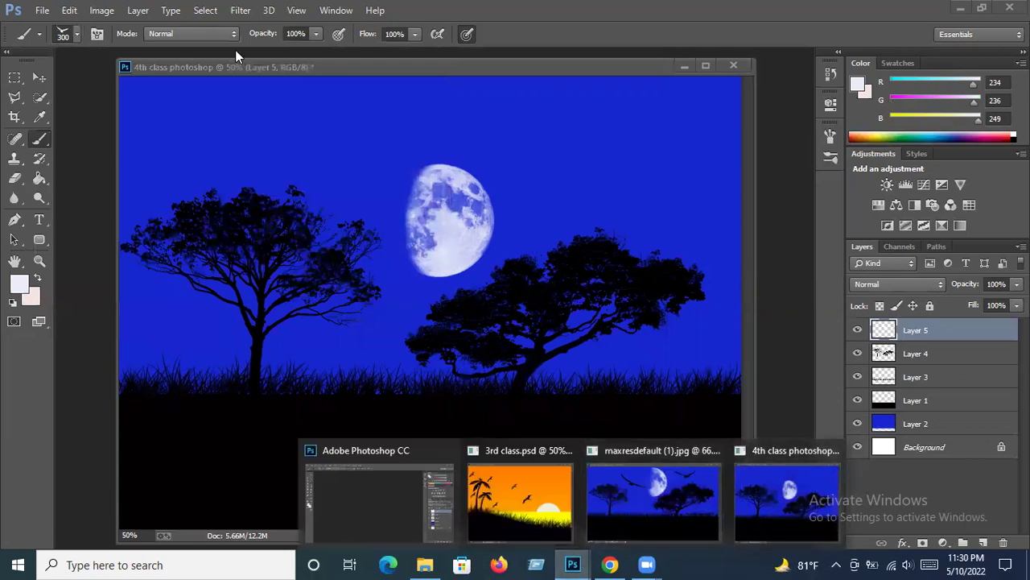
Try another bird shape, then settle on the 299 px bird brush tip.
left_click(77, 34)
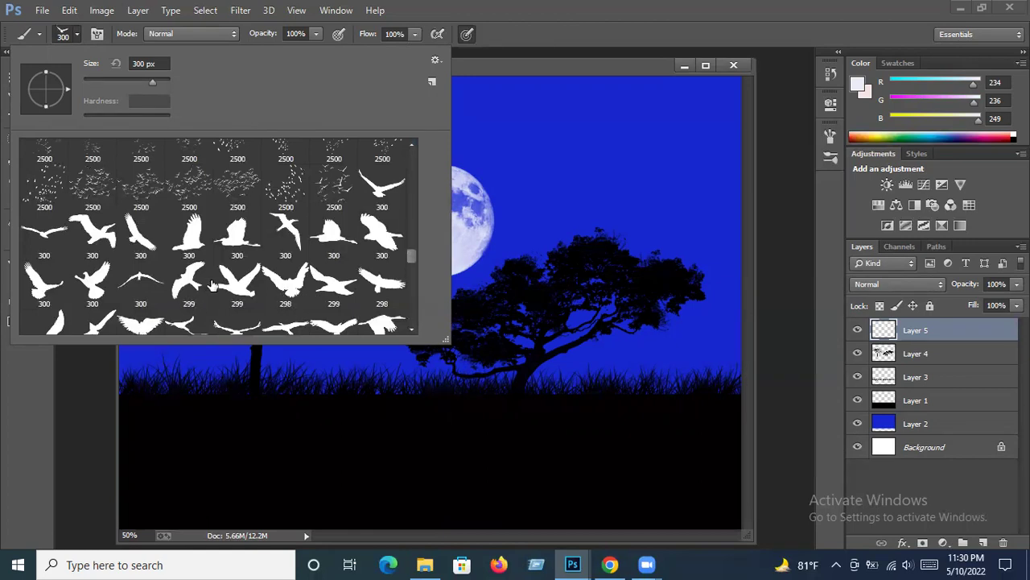
scroll(212, 284, "down", 1)
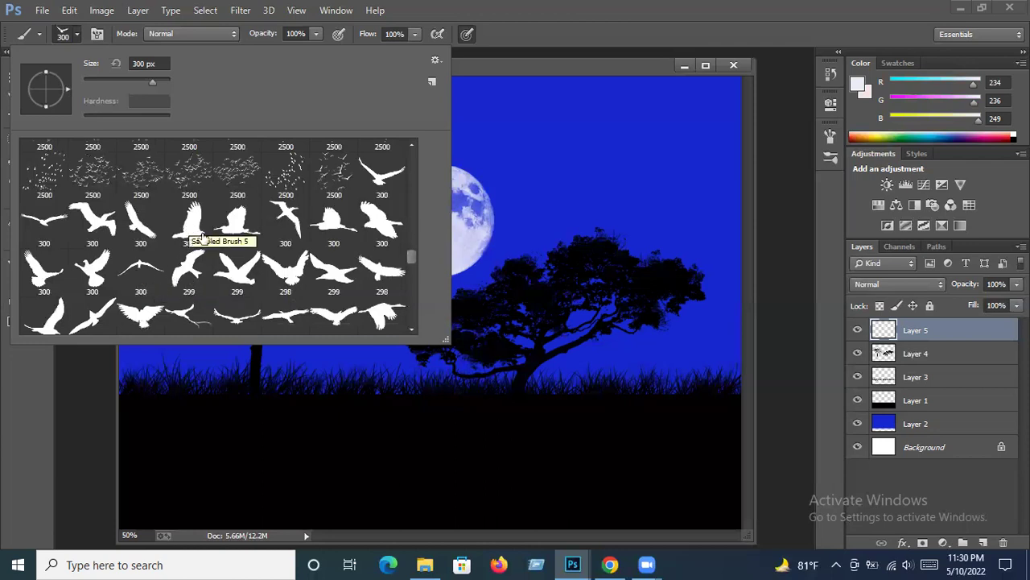
left_click(283, 272)
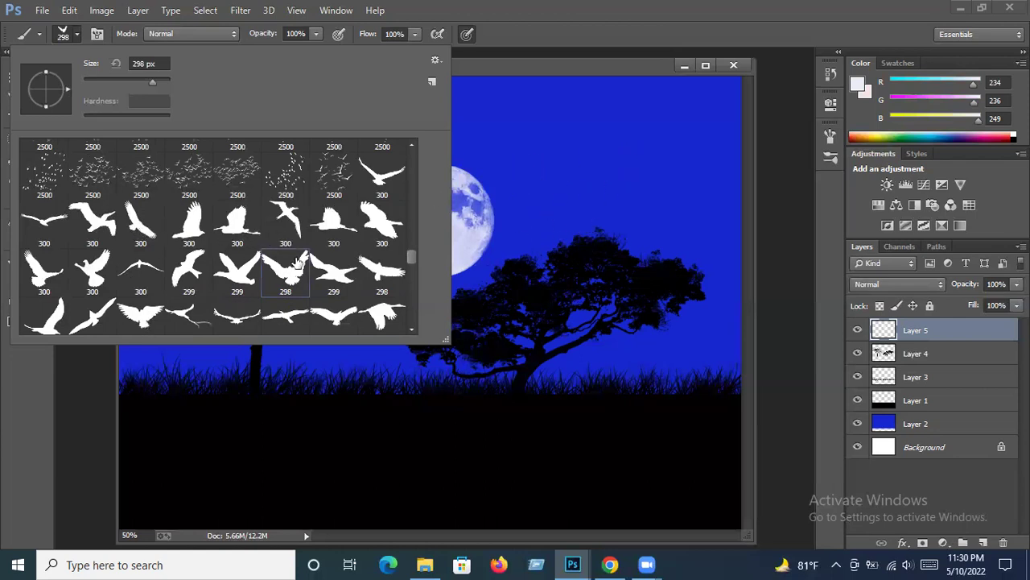
scroll(296, 263, "down", 1)
scroll(296, 263, "down", 1)
scroll(296, 264, "down", 1)
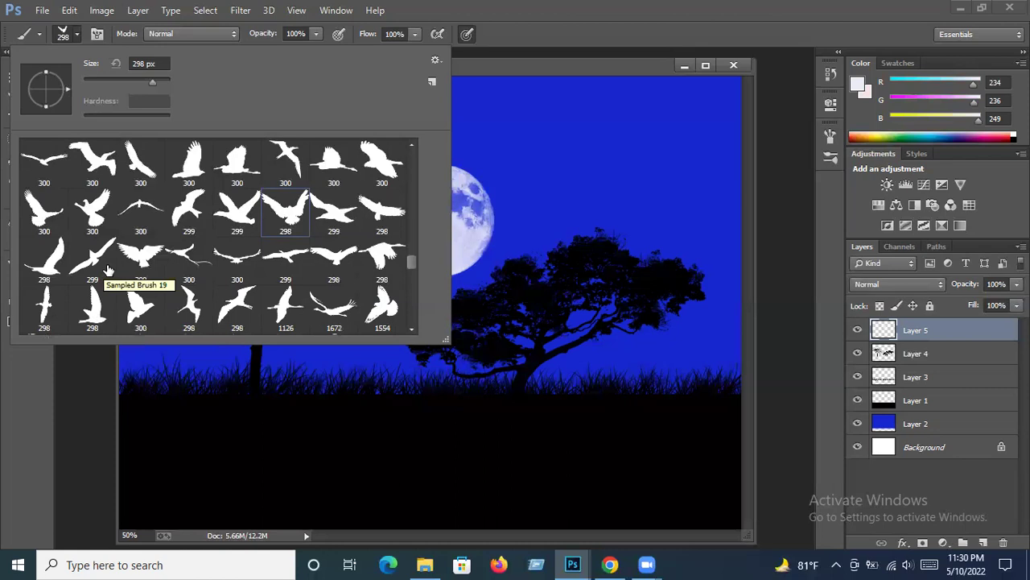
scroll(107, 270, "down", 1)
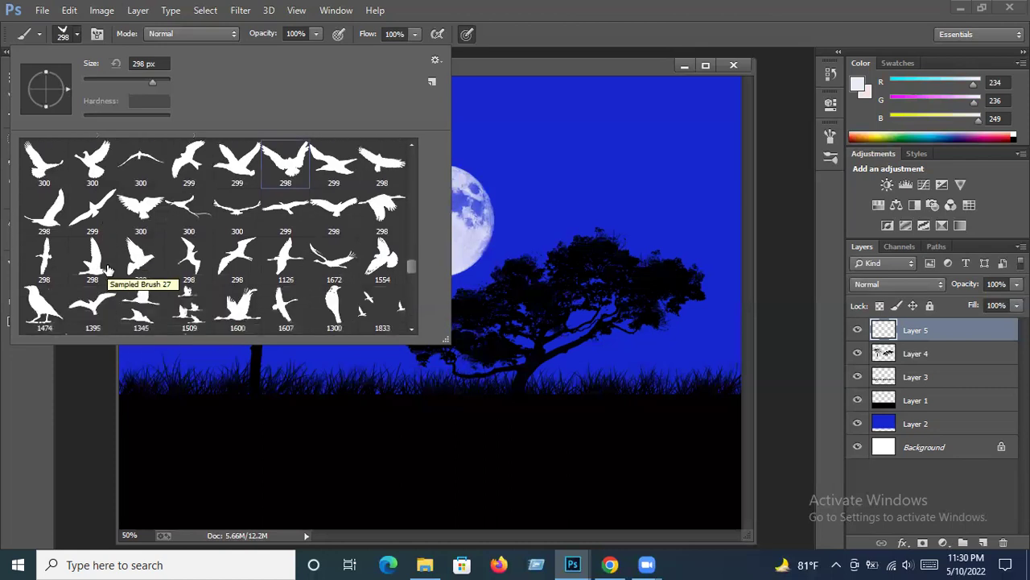
scroll(107, 270, "up", 1)
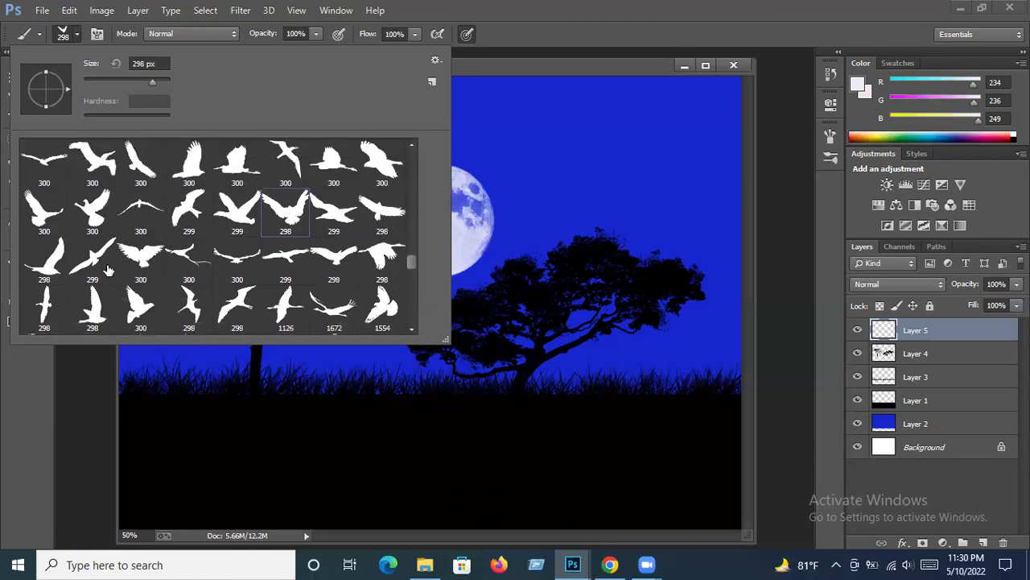
left_click(192, 213)
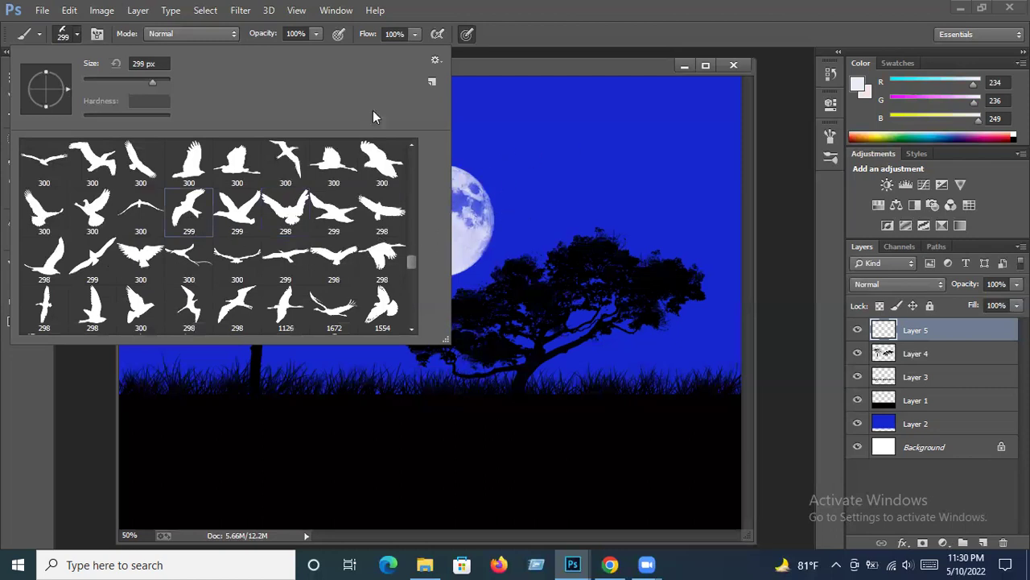
left_click(77, 33)
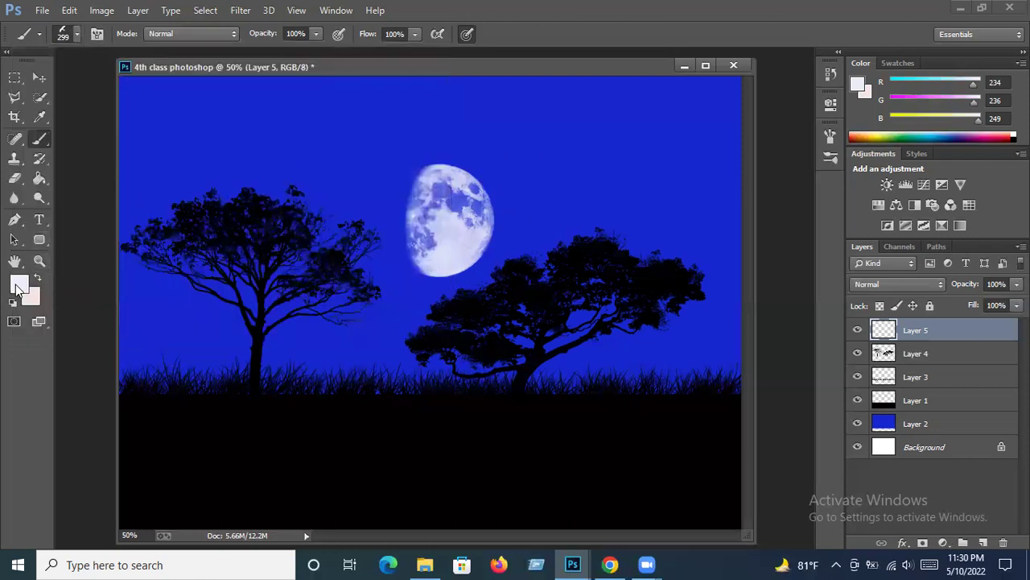
Set both the foreground and background colours to near-black.
left_click(18, 286)
left_click(633, 517)
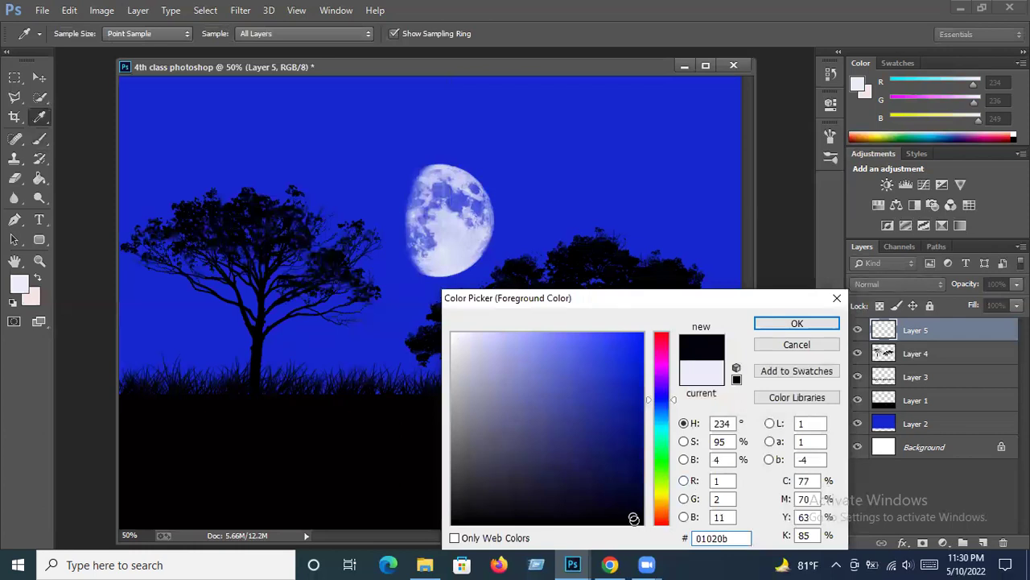
left_click(778, 325)
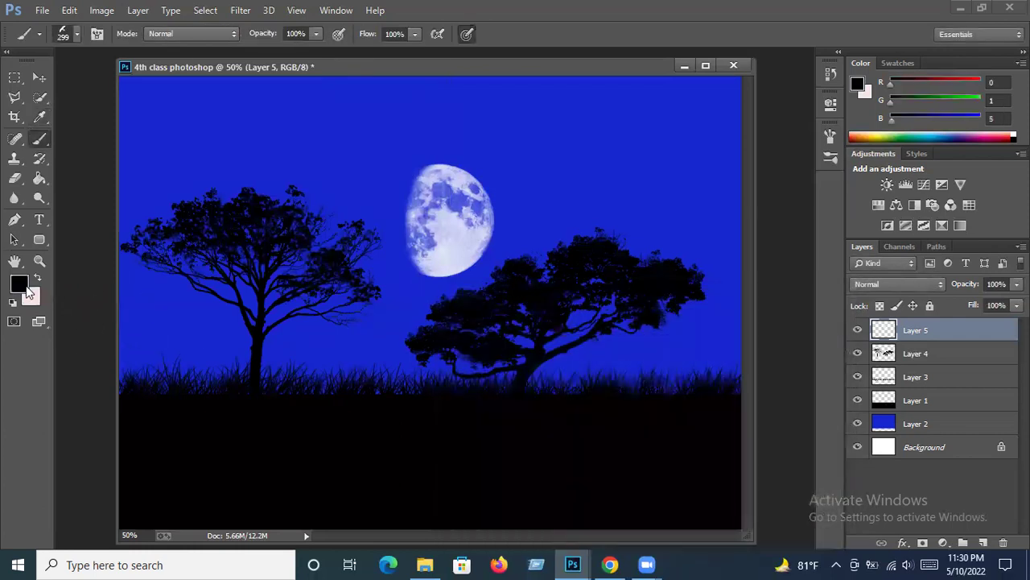
left_click(29, 295)
left_click(634, 516)
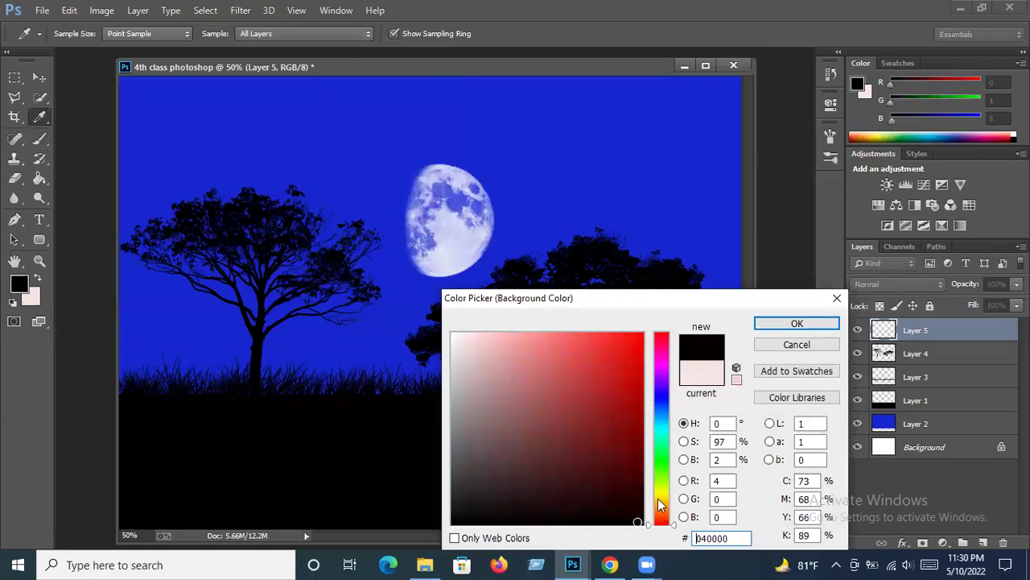
left_click(797, 323)
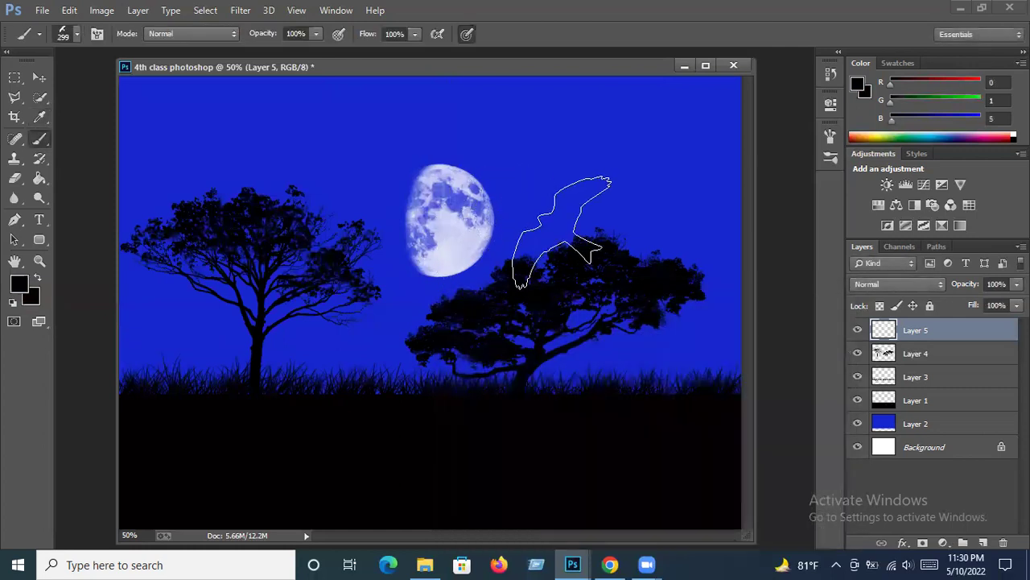
Shrink the bird brush to 184 px, add Layer 6, and stamp a bird right of the moon.
left_click(78, 34)
left_click_drag(157, 83, 144, 81)
left_click(77, 36)
mouse_move(572, 564)
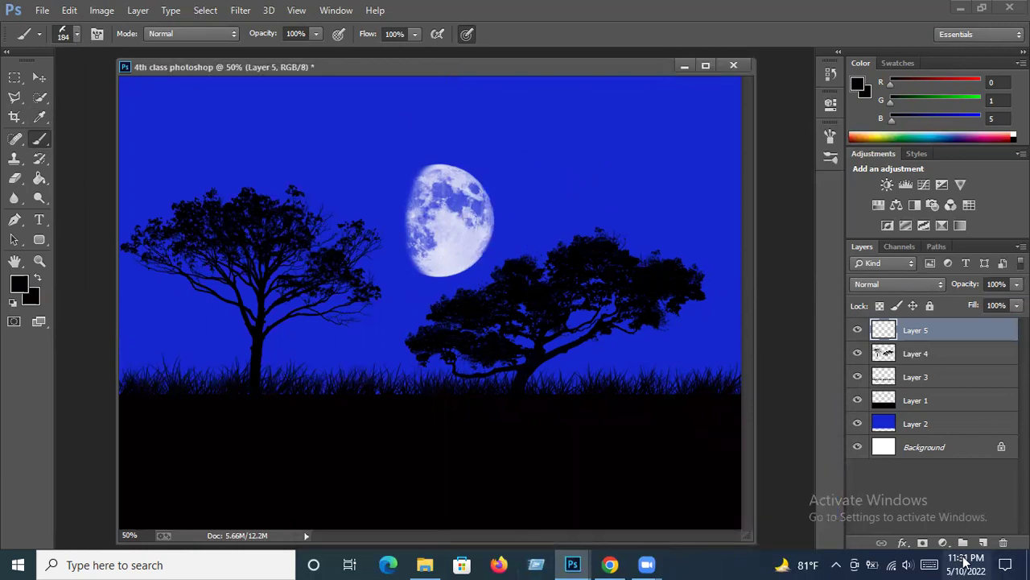
left_click(983, 543)
left_click(542, 211)
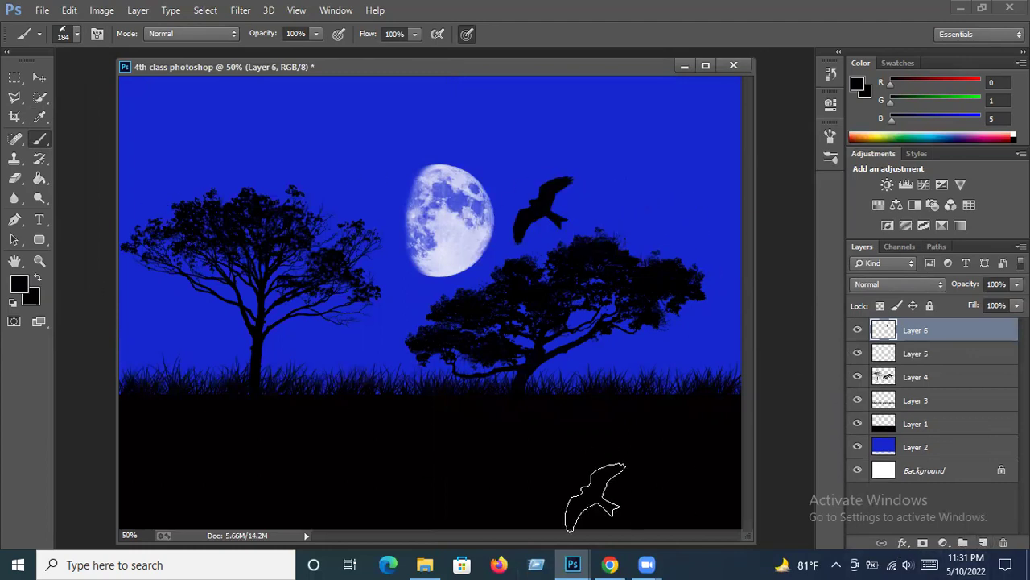
Close the reference image and undo the bird stamped beside the moon.
left_click(573, 565)
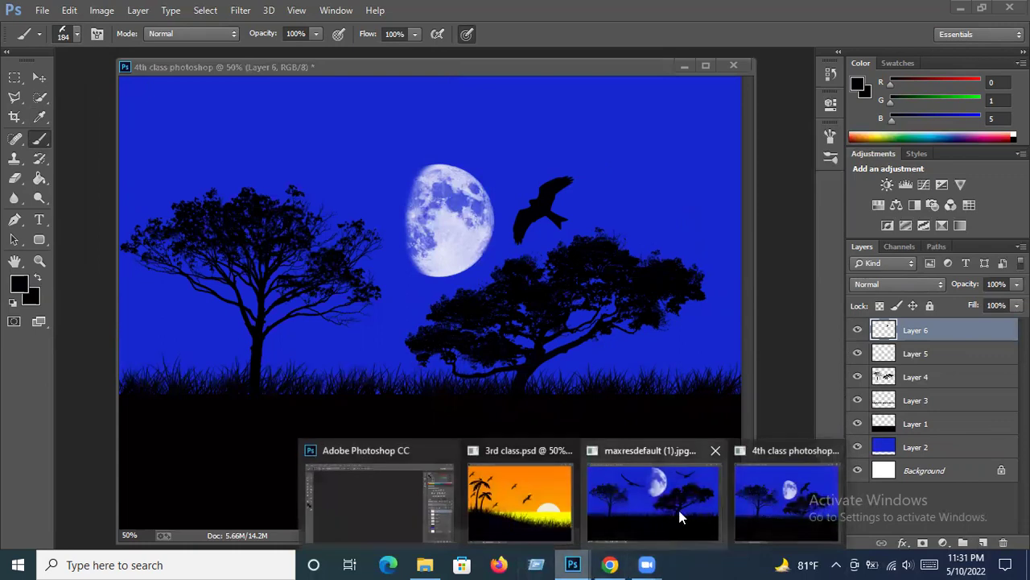
left_click(679, 513)
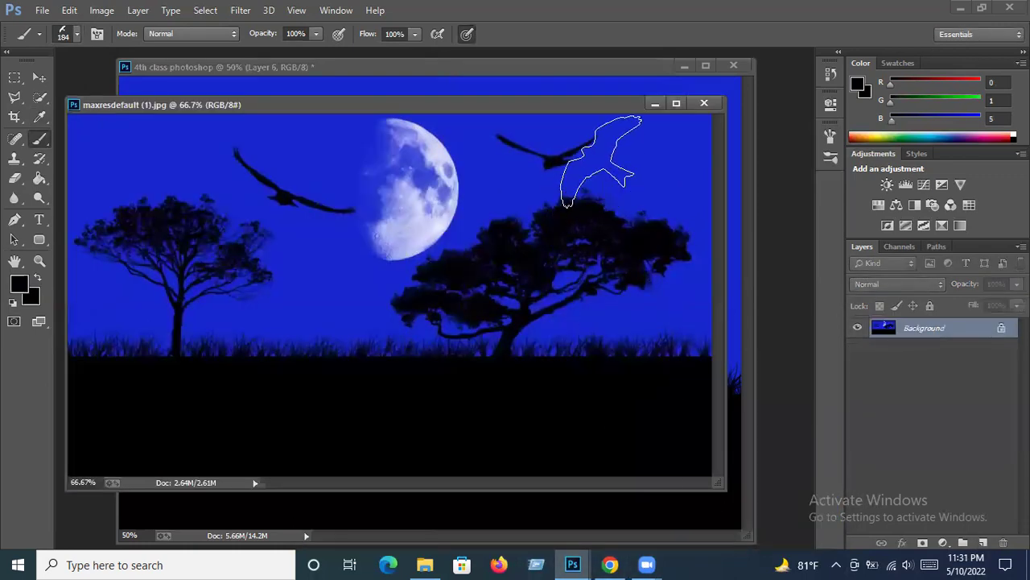
key("ctrl+w")
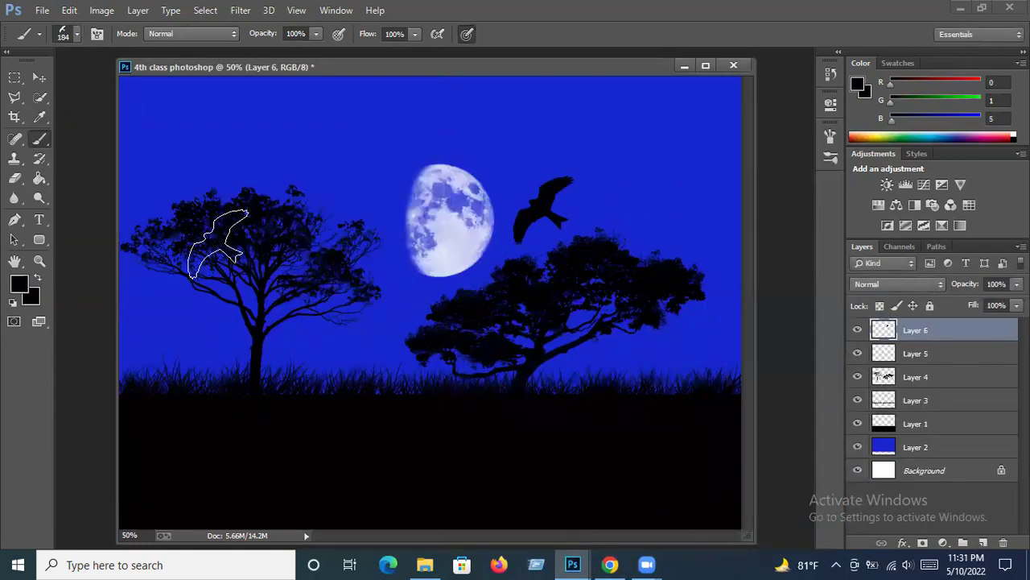
key("ctrl+z")
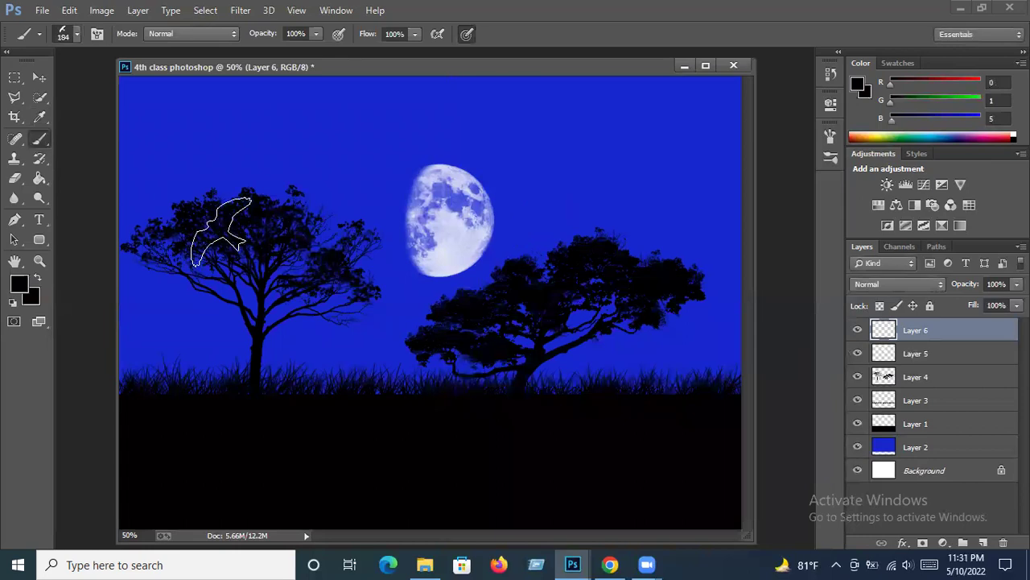
Set the foreground to a very dark grey and stamp a near-black bird right of the moon.
left_click(23, 284)
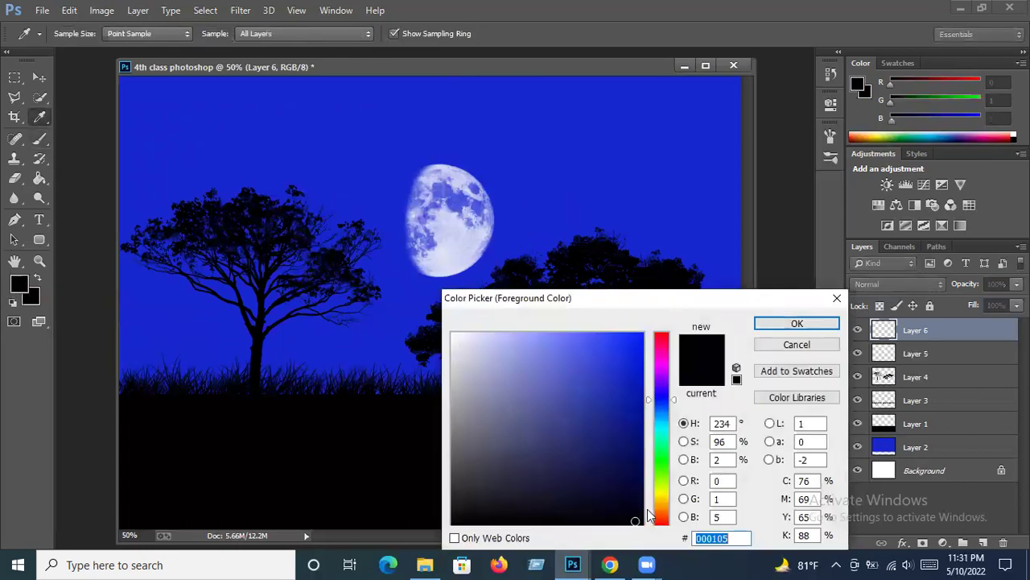
left_click_drag(612, 511, 491, 518)
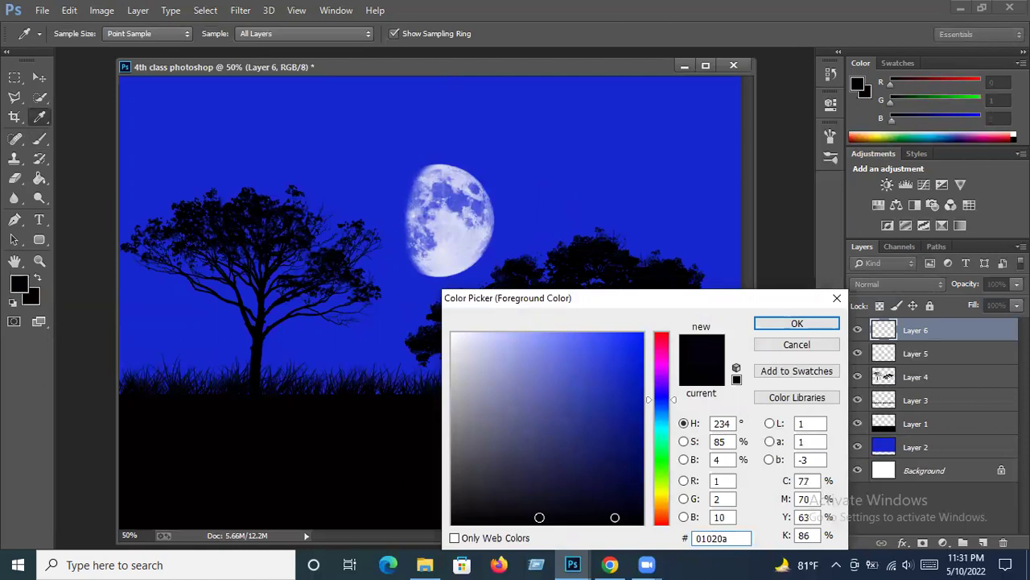
left_click(487, 510)
left_click(491, 516)
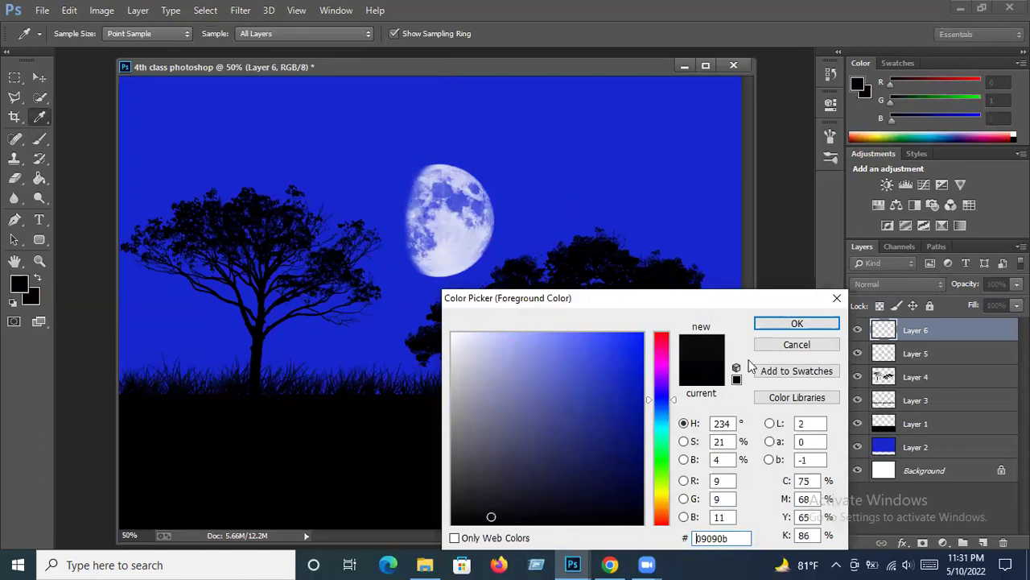
left_click(797, 323)
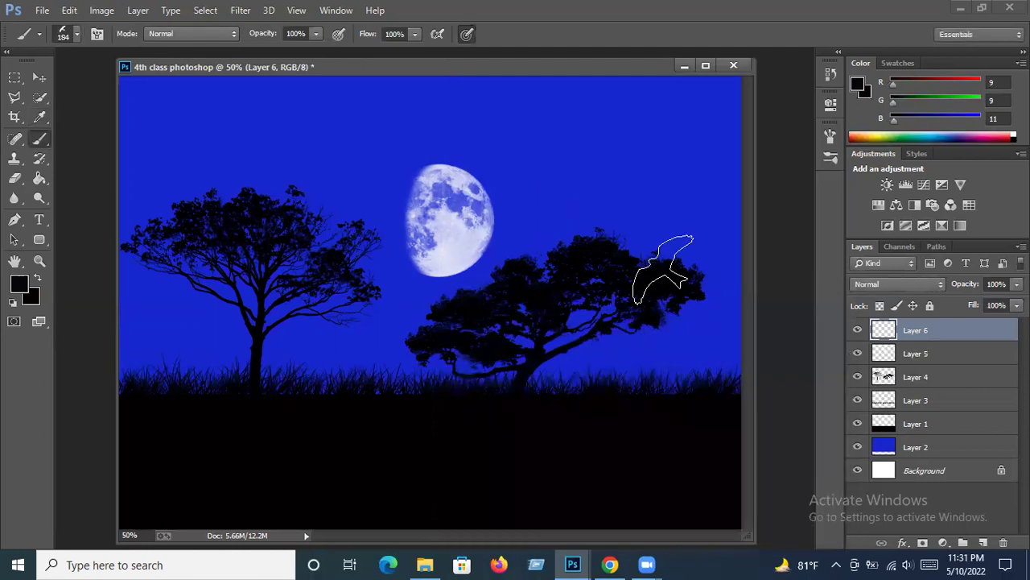
left_click(561, 201)
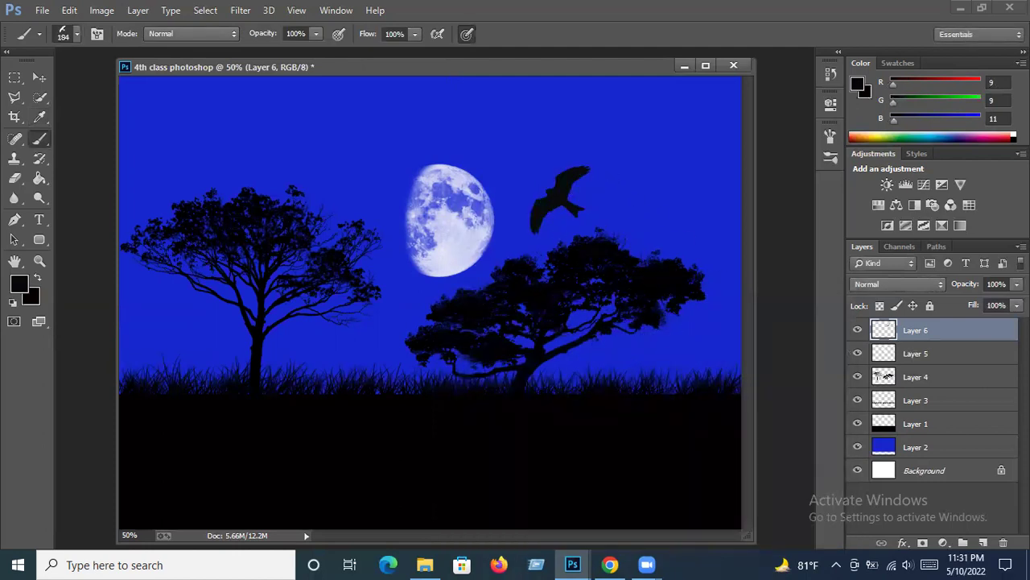
left_click(78, 33)
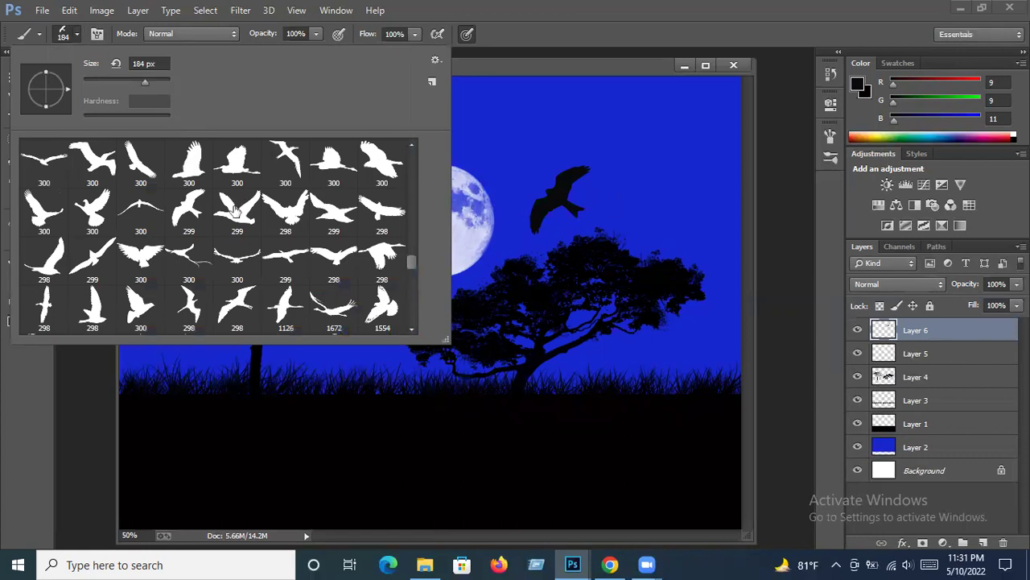
Choose a bird-shaped brush tip and reduce its size to 170 px.
scroll(188, 278, "down", 1)
scroll(188, 278, "down", 1)
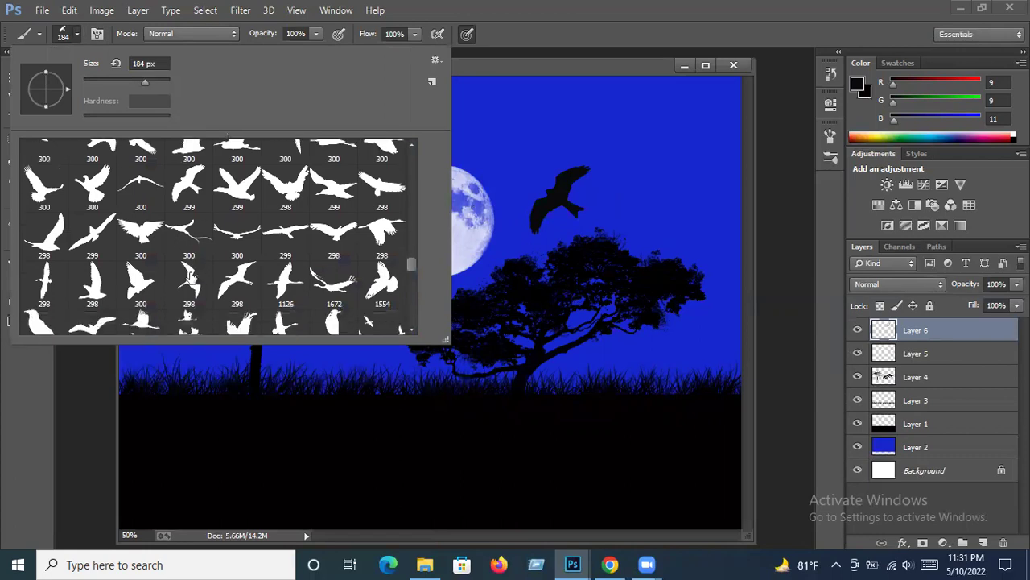
scroll(190, 277, "down", 1)
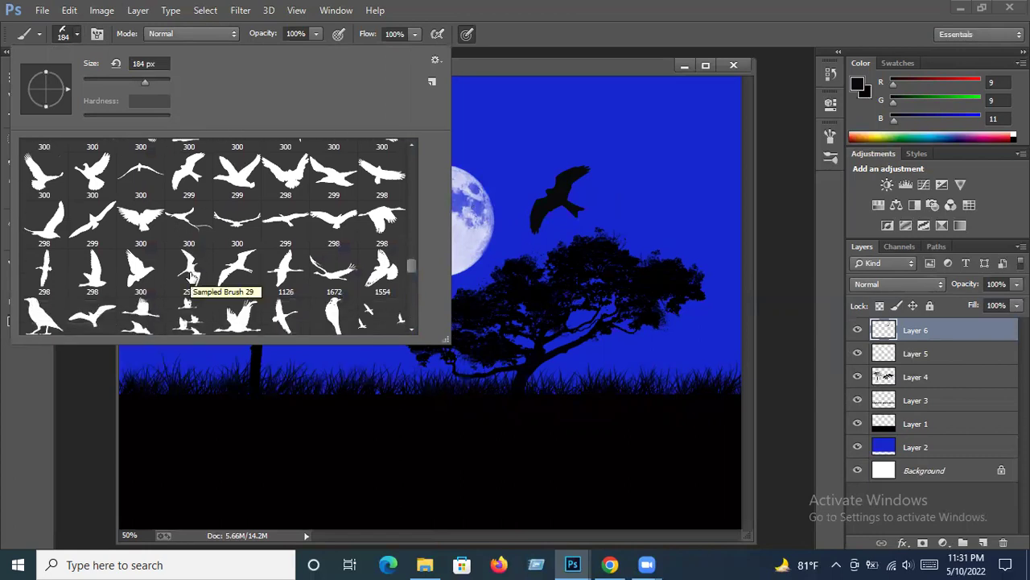
scroll(190, 278, "down", 1)
scroll(190, 278, "up", 2)
scroll(188, 277, "up", 2)
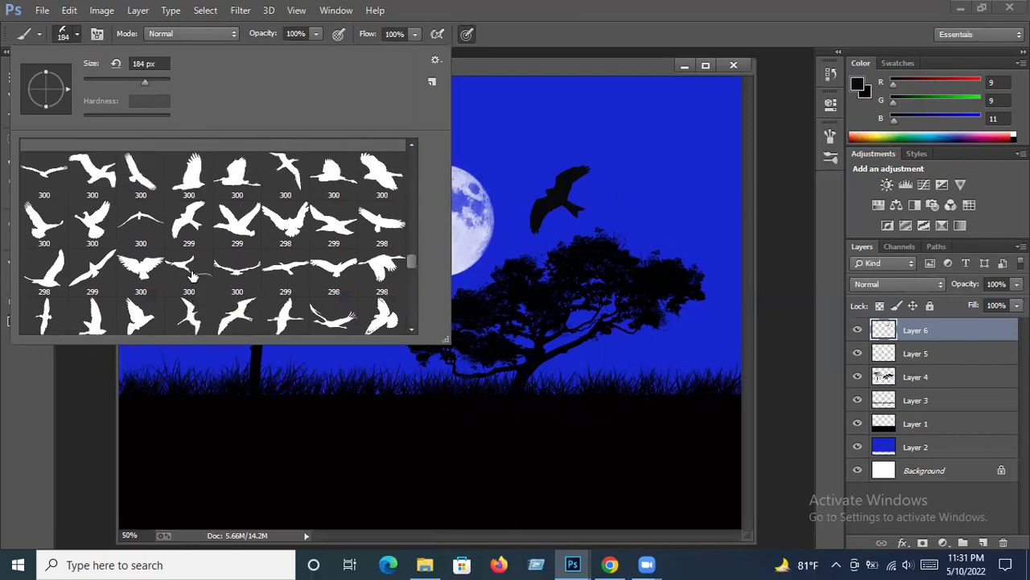
scroll(161, 225, "up", 1)
left_click(150, 198)
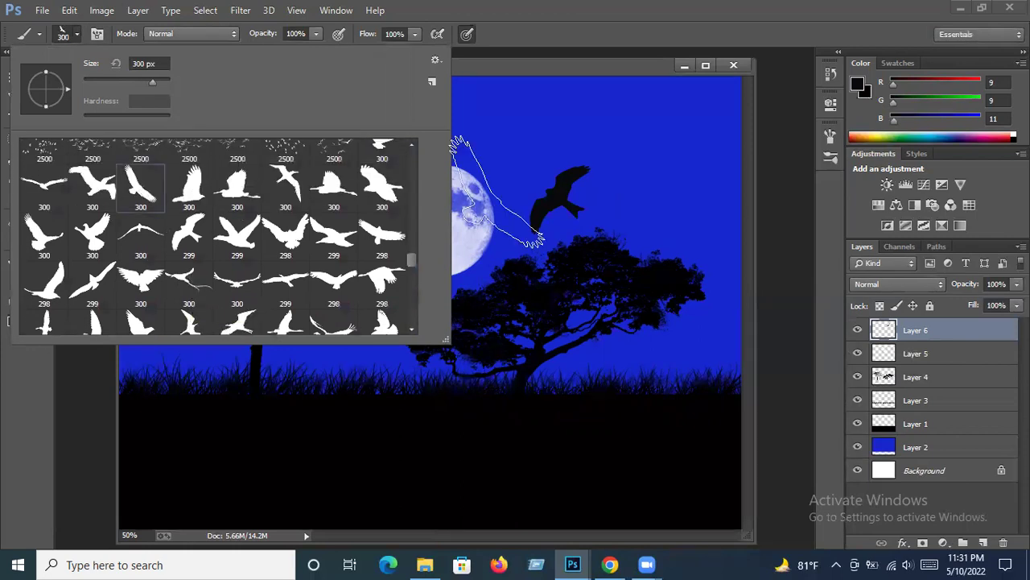
left_click(75, 36)
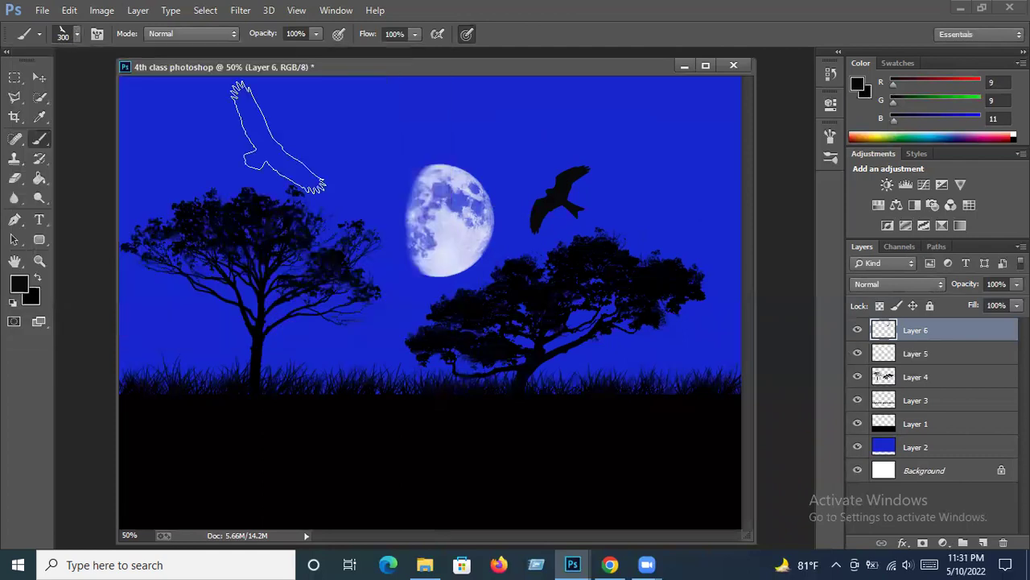
left_click(76, 35)
left_click_drag(128, 81, 142, 80)
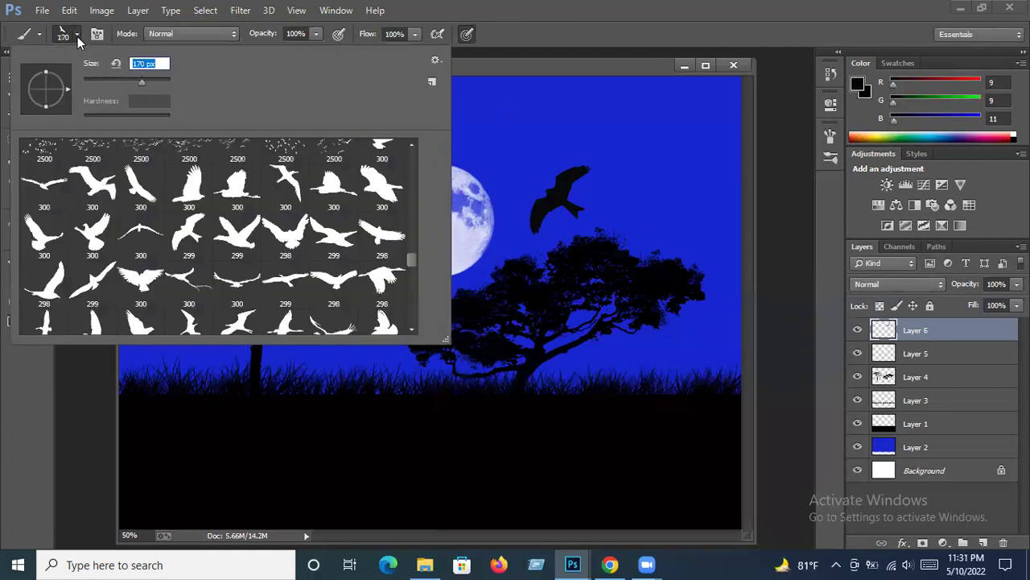
left_click(78, 36)
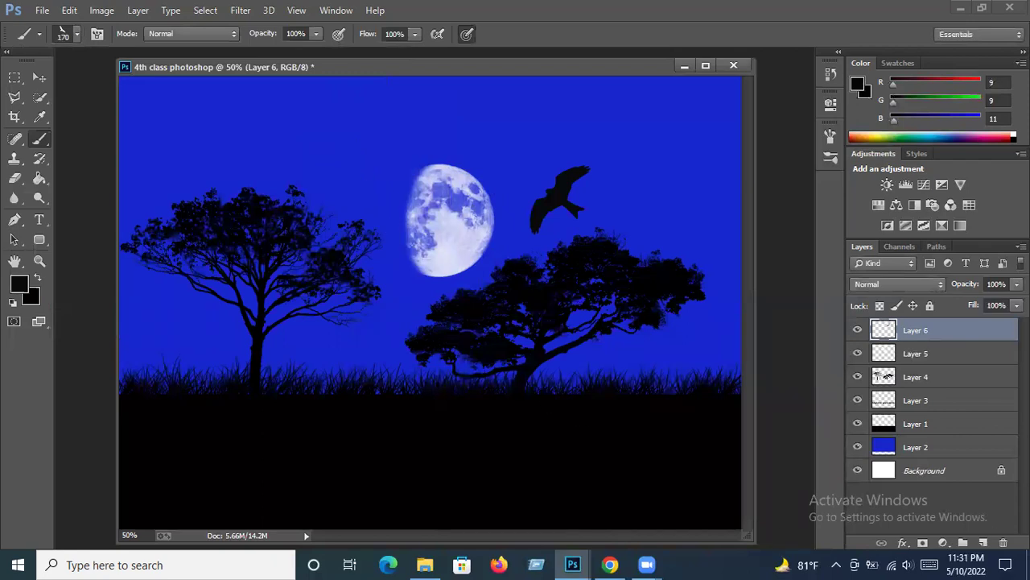
Add new Layer 7 and stamp a dark bird just left of the moon.
left_click(983, 542)
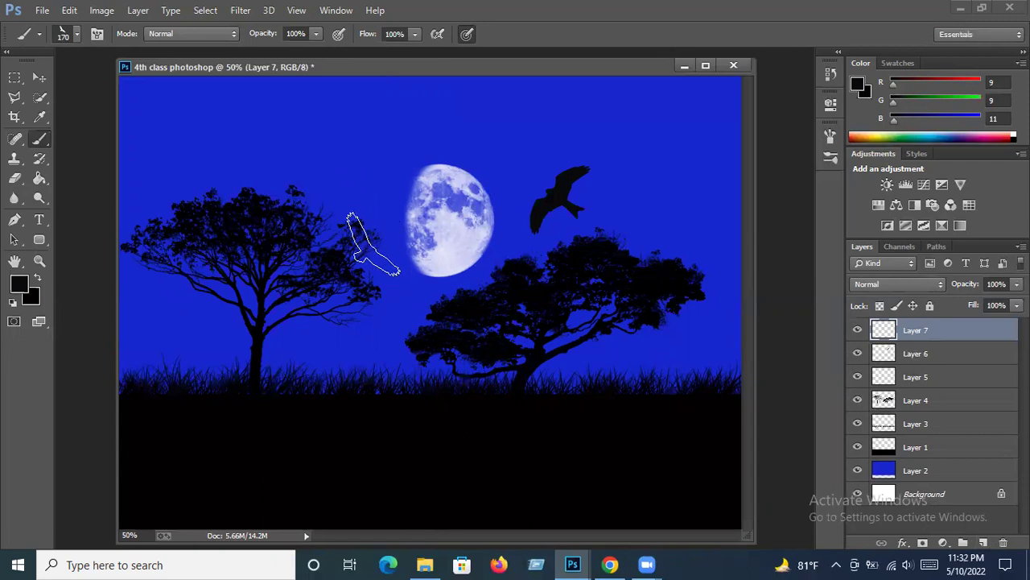
left_click(572, 564)
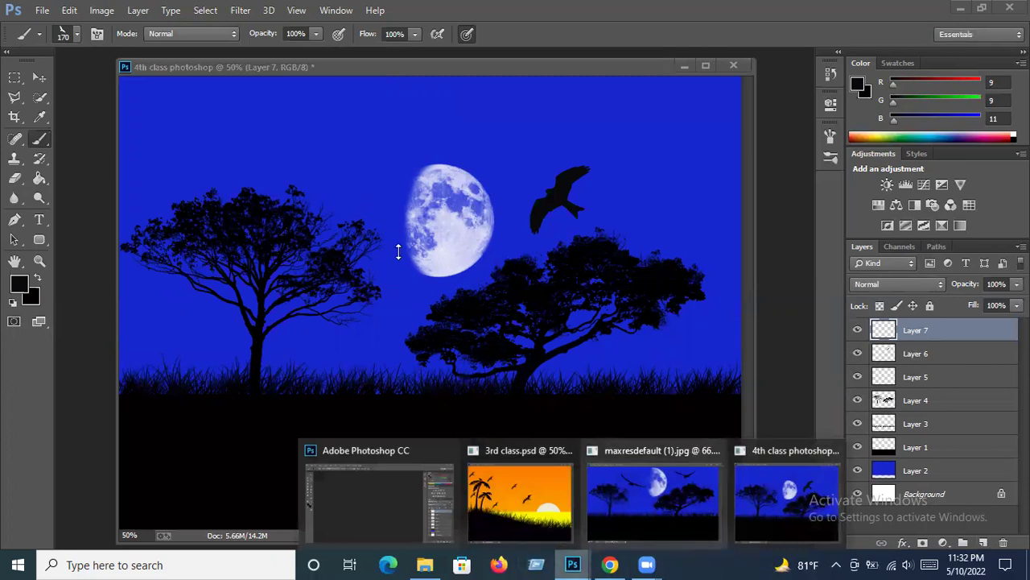
left_click(271, 69)
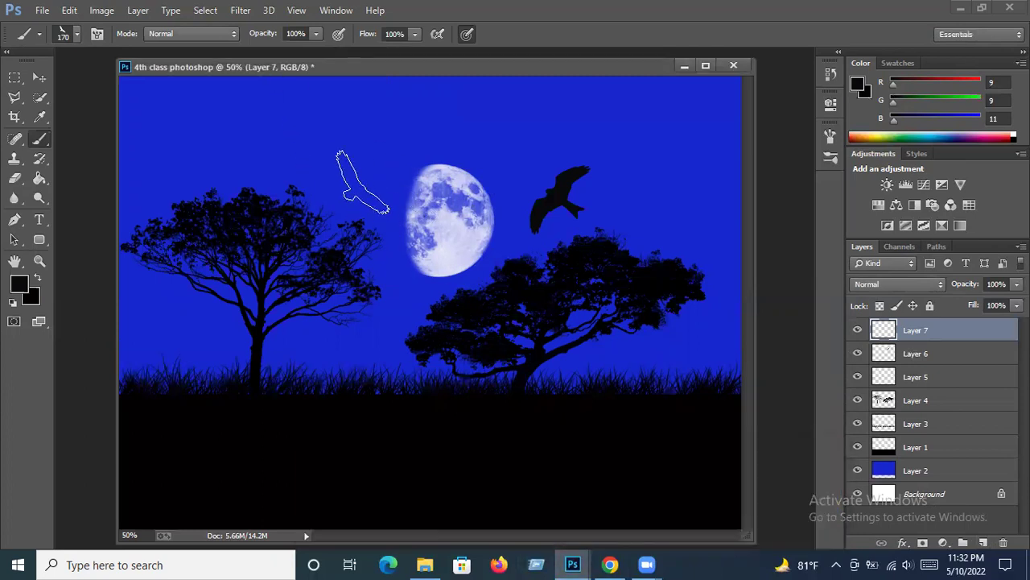
left_click(365, 198)
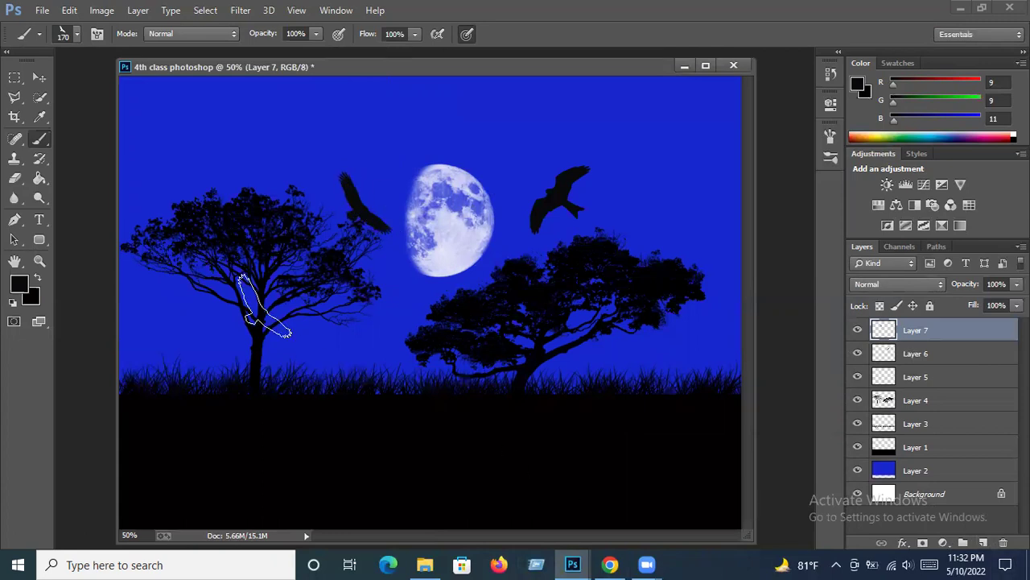
left_click(77, 35)
left_click(76, 35)
Move Layer 7, then Layer 6 above it, below Layer 4, and bring Chrome's tree-brush page forward.
left_click_drag(918, 336, 915, 412)
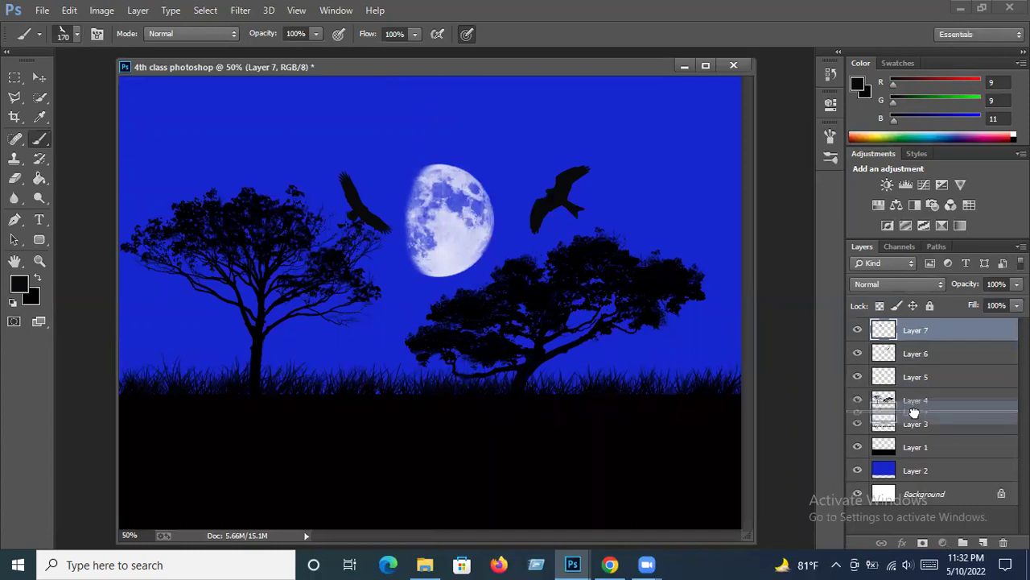
left_click_drag(914, 411, 914, 413)
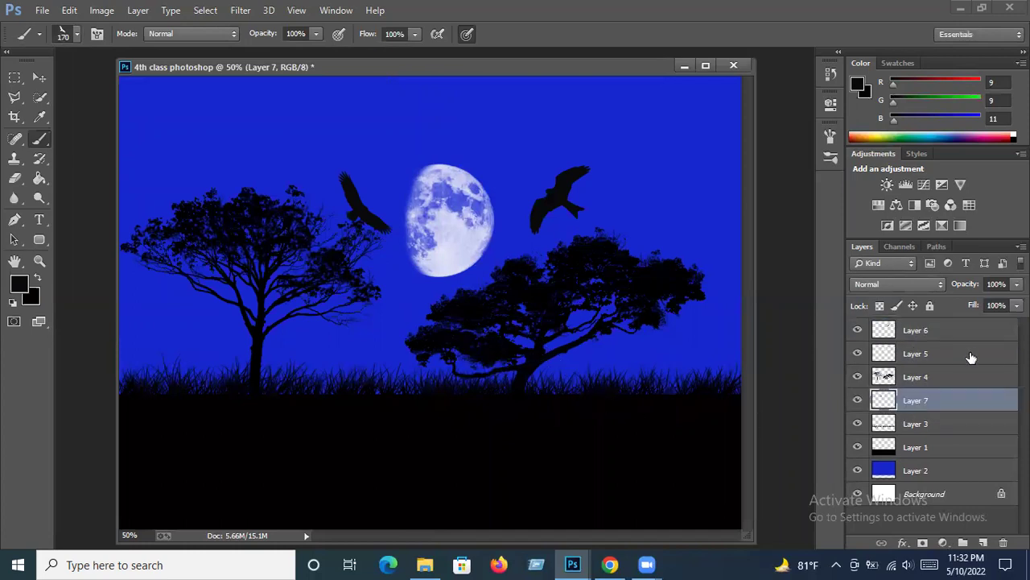
left_click_drag(917, 400, 920, 396)
left_click(950, 330)
left_click(884, 330, "ctrl")
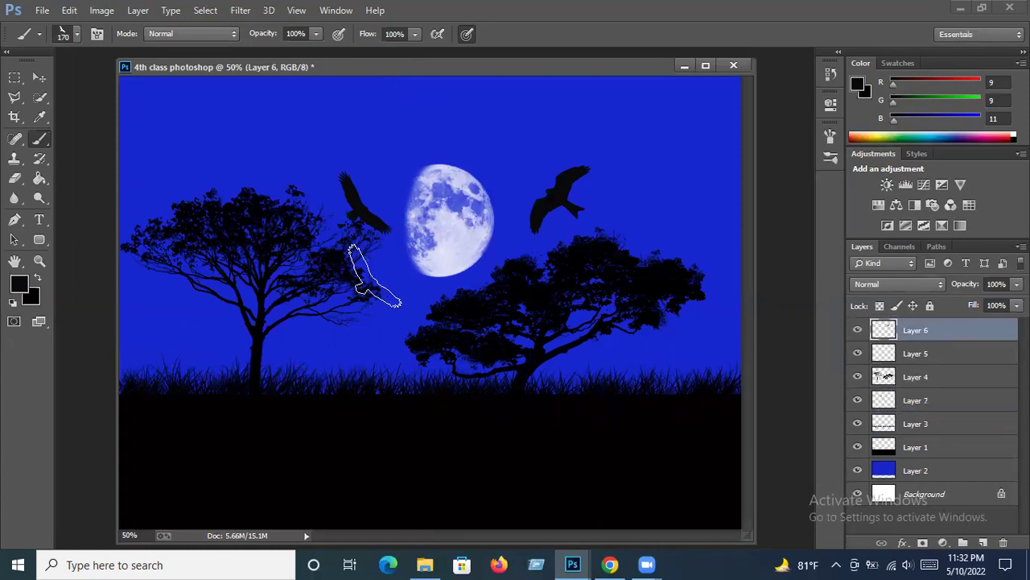
left_click_drag(913, 330, 903, 396)
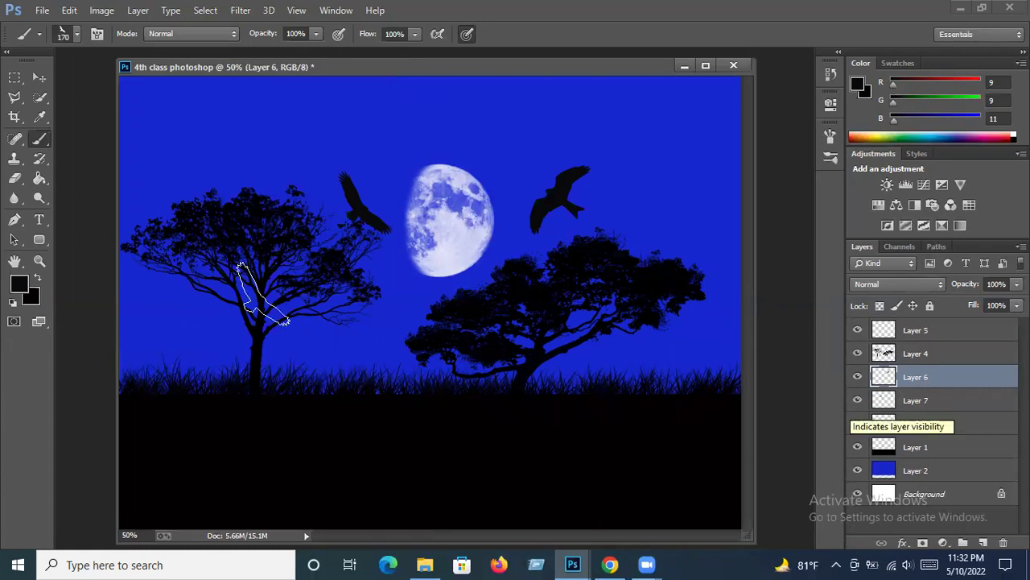
left_click(585, 563)
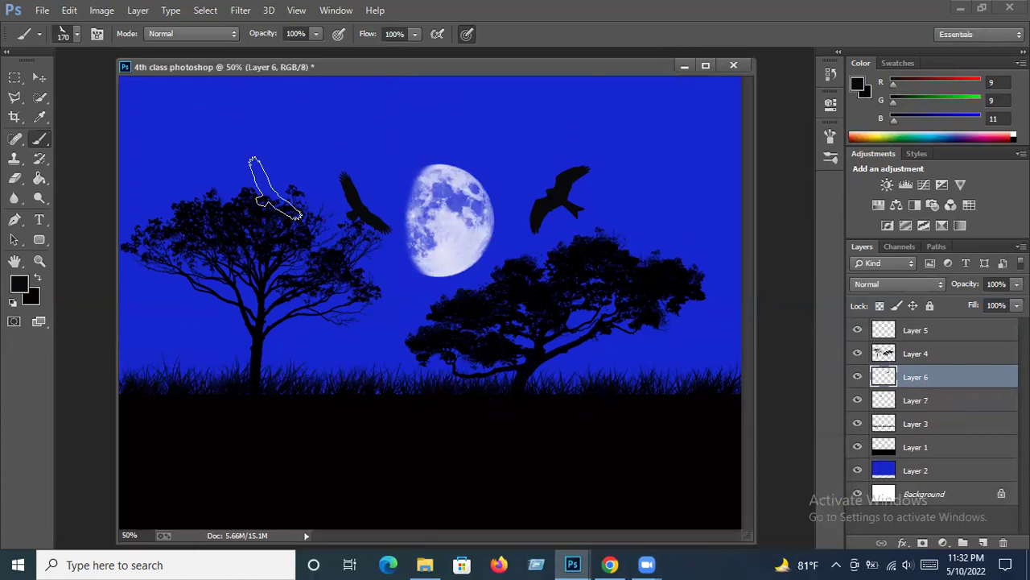
left_click(610, 564)
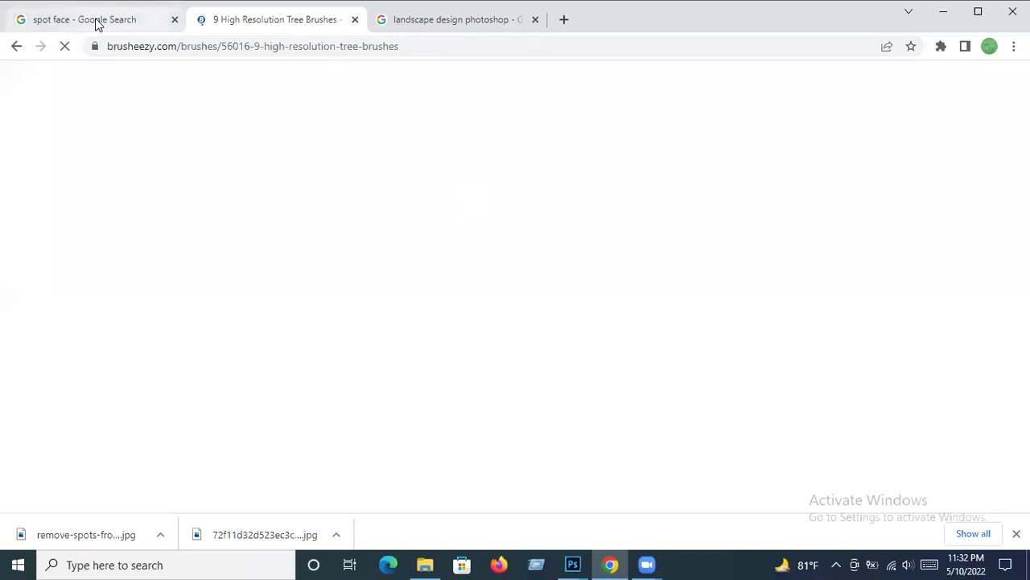
Revisit the 9 High Resolution Tree Brushes page in Chrome, then minimize the browser.
left_click(568, 563)
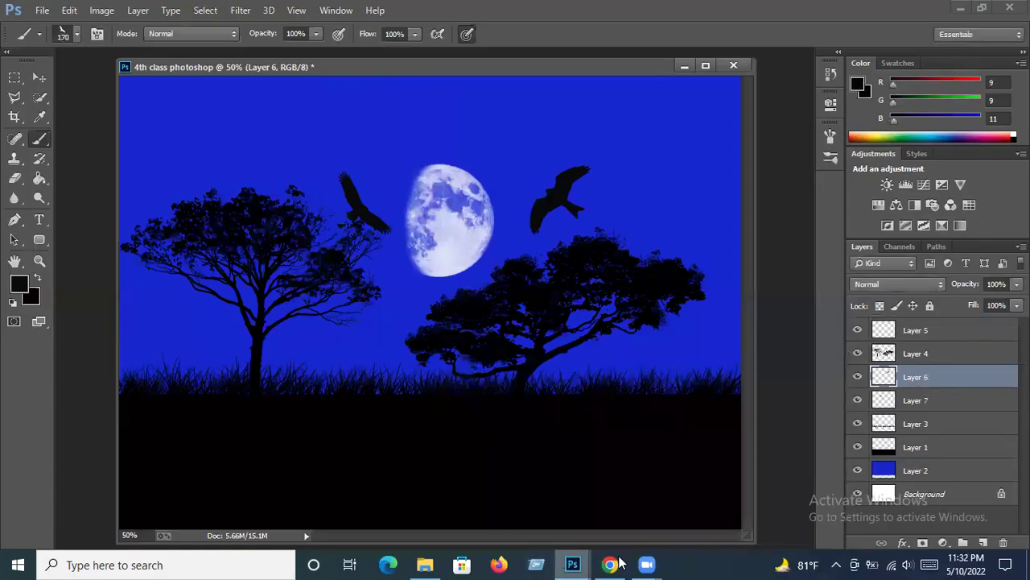
key("alt+Tab")
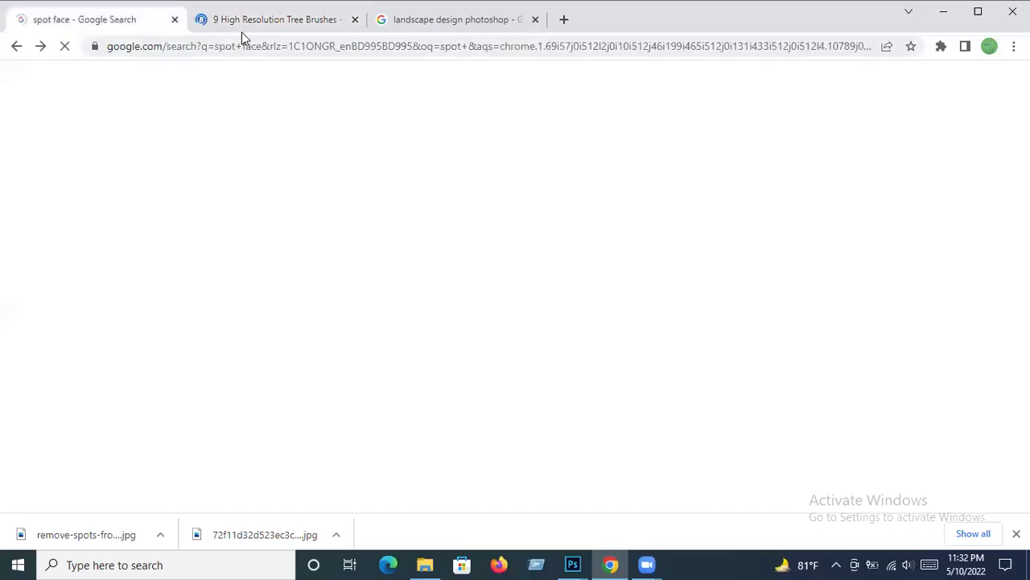
left_click(246, 32)
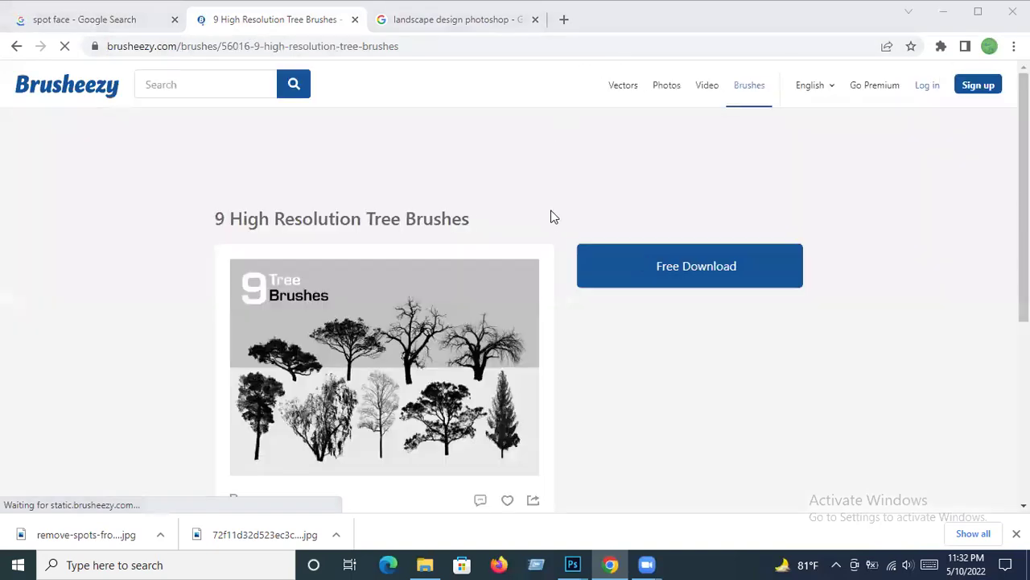
left_click(320, 33)
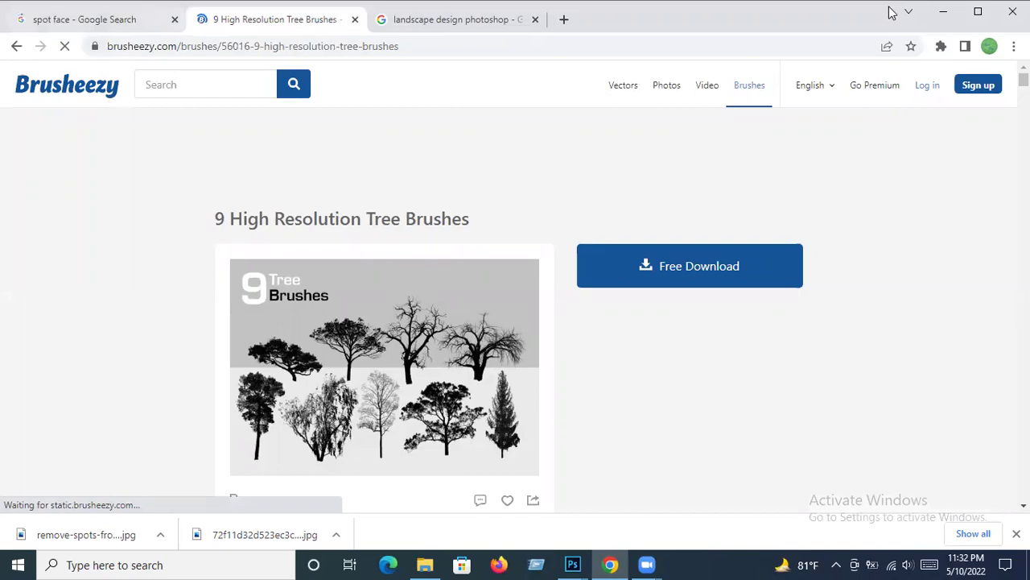
left_click(942, 12)
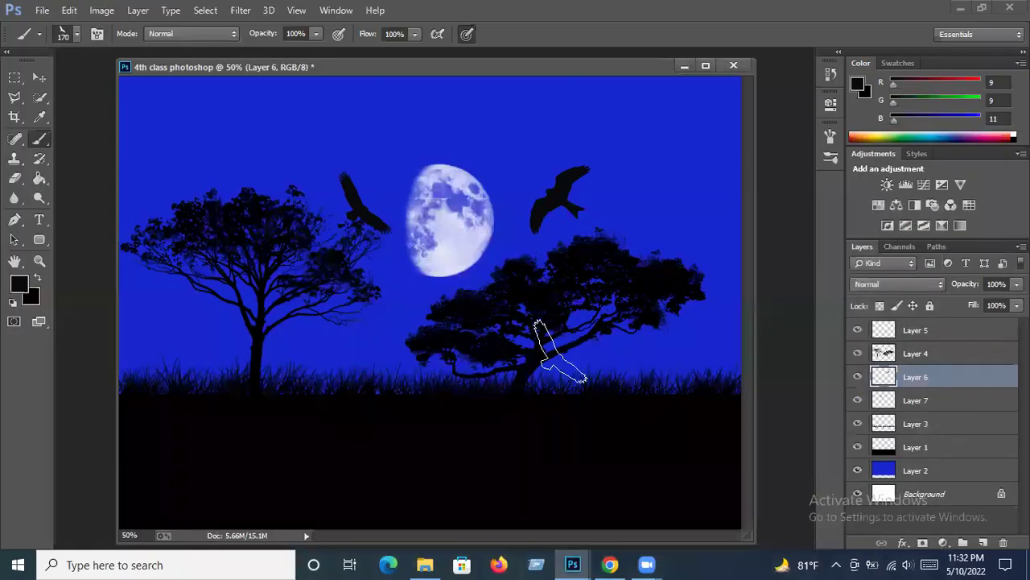